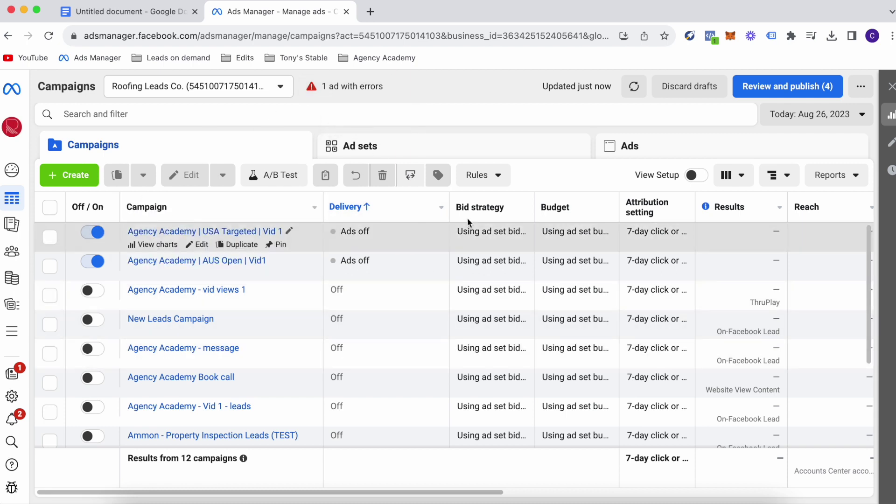
- Create a campaign with the Leads objective and advance to its ad set settings
{"action": "left_click", "coordinate": [76, 175]}
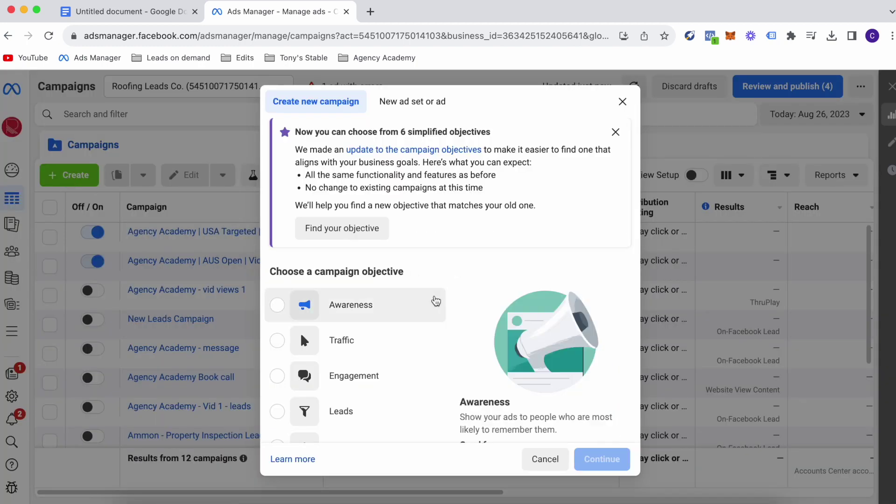
{"action": "scroll", "coordinate": [436, 300], "scroll_direction": "down", "scroll_amount": 3}
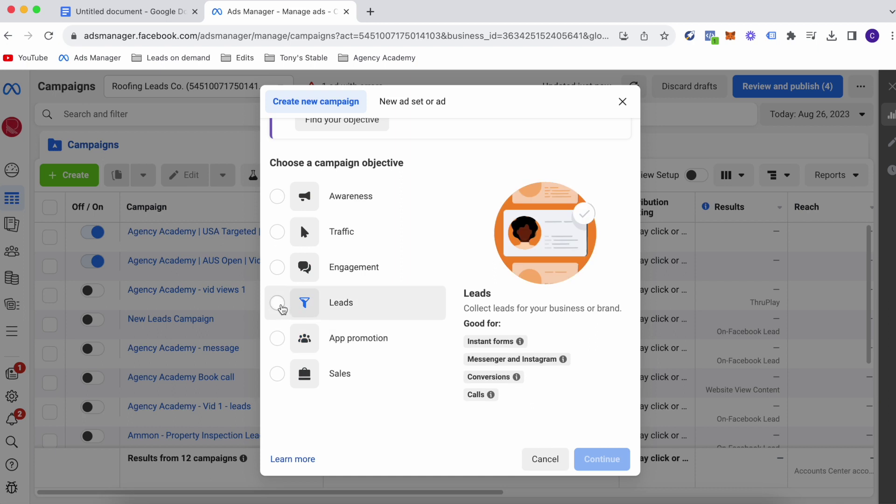
{"action": "left_click", "coordinate": [277, 302]}
{"action": "left_click", "coordinate": [596, 460]}
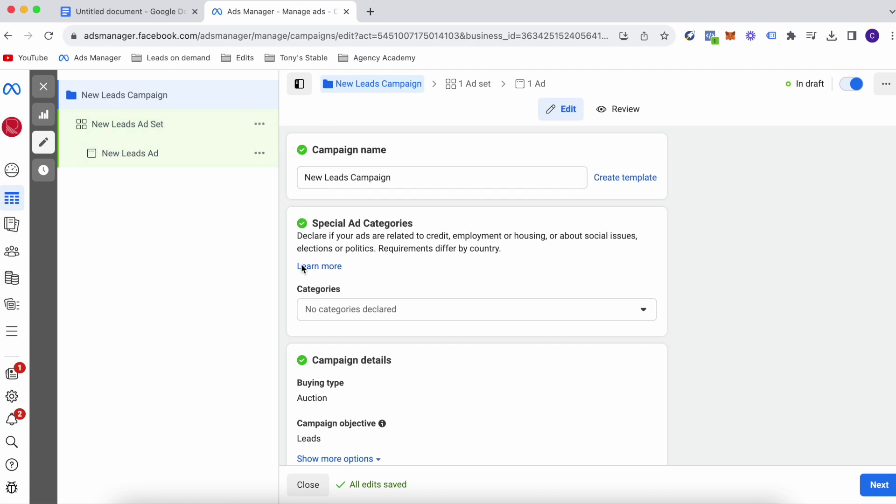
{"action": "scroll", "coordinate": [433, 362], "scroll_direction": "down", "scroll_amount": 3}
{"action": "scroll", "coordinate": [433, 363], "scroll_direction": "up", "scroll_amount": 3}
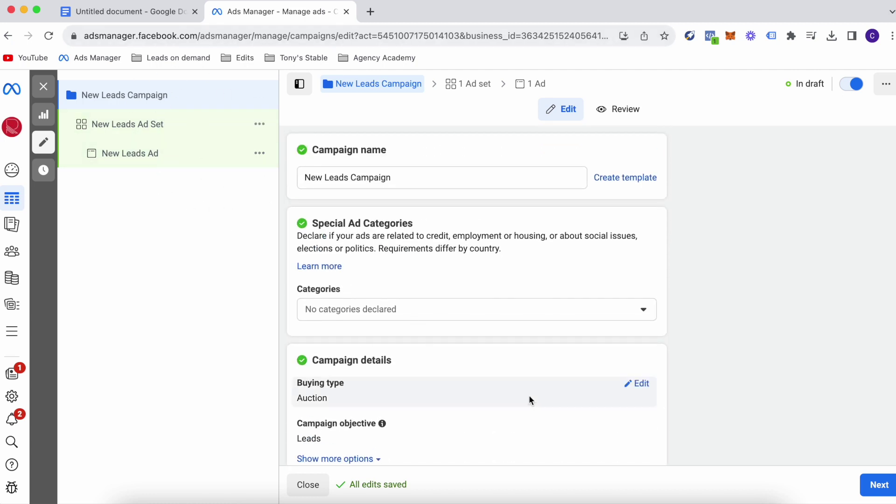
{"action": "scroll", "coordinate": [529, 399], "scroll_direction": "down", "scroll_amount": 3}
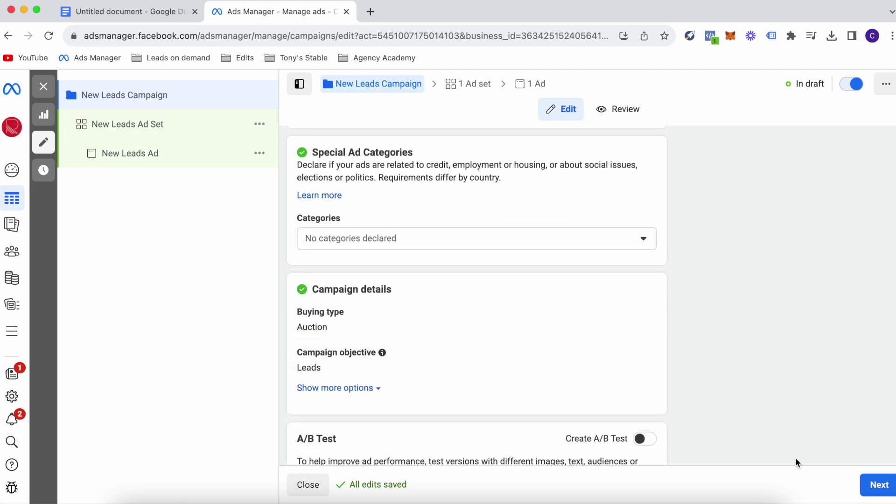
{"action": "left_click", "coordinate": [878, 484]}
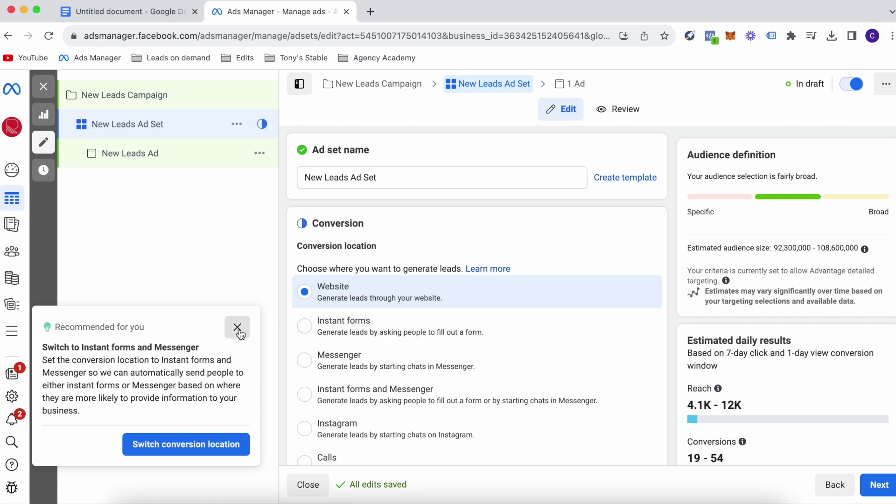
- Choose Instant forms for leads and run the ads from the Property Inspections Group page
{"action": "left_click", "coordinate": [238, 328]}
{"action": "left_click", "coordinate": [304, 326]}
{"action": "scroll", "coordinate": [304, 328], "scroll_direction": "down", "scroll_amount": 5}
{"action": "scroll", "coordinate": [303, 328], "scroll_direction": "down", "scroll_amount": 5}
{"action": "left_click", "coordinate": [332, 286]}
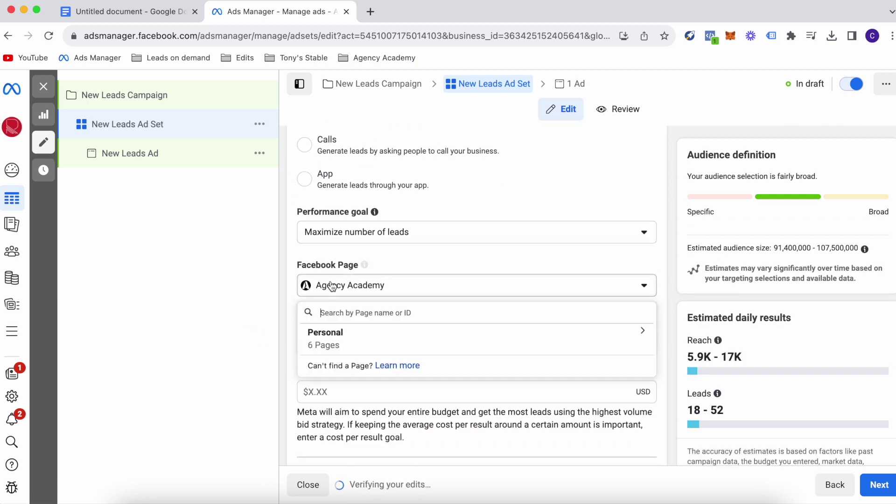
{"action": "left_click", "coordinate": [348, 336]}
{"action": "scroll", "coordinate": [348, 339], "scroll_direction": "down", "scroll_amount": 2}
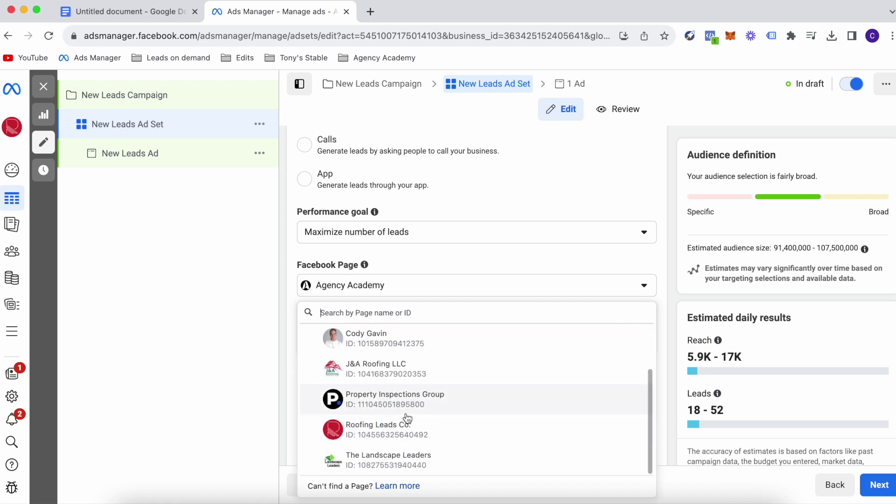
{"action": "left_click", "coordinate": [463, 398]}
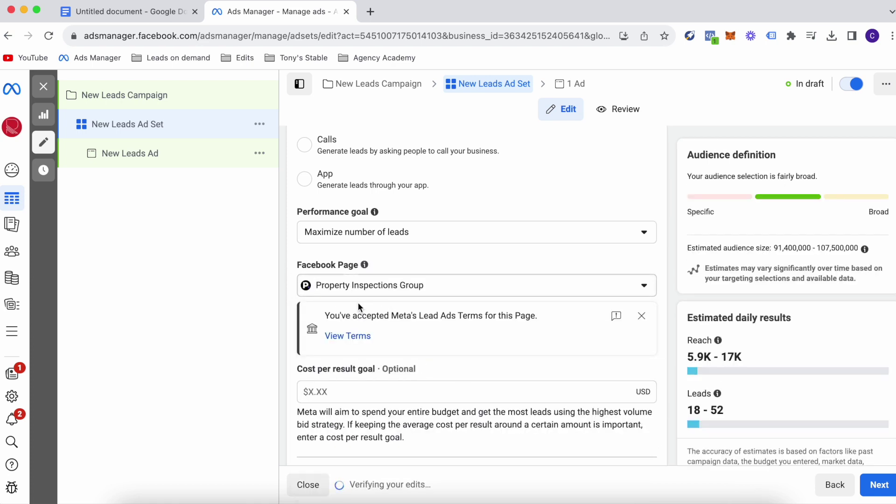
{"action": "scroll", "coordinate": [290, 300], "scroll_direction": "down", "scroll_amount": 5}
{"action": "scroll", "coordinate": [289, 301], "scroll_direction": "down", "scroll_amount": 5}
{"action": "scroll", "coordinate": [290, 301], "scroll_direction": "down", "scroll_amount": 5}
{"action": "scroll", "coordinate": [289, 302], "scroll_direction": "down", "scroll_amount": 3}
{"action": "scroll", "coordinate": [394, 205], "scroll_direction": "up", "scroll_amount": 2}
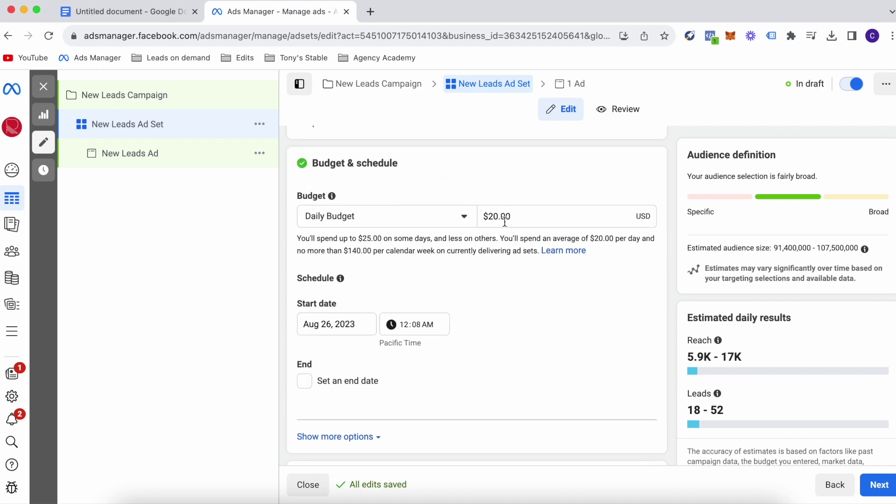
- Change the ad set's daily budget to $15.00
{"action": "left_click", "coordinate": [515, 216]}
{"action": "type", "text": "$1"}
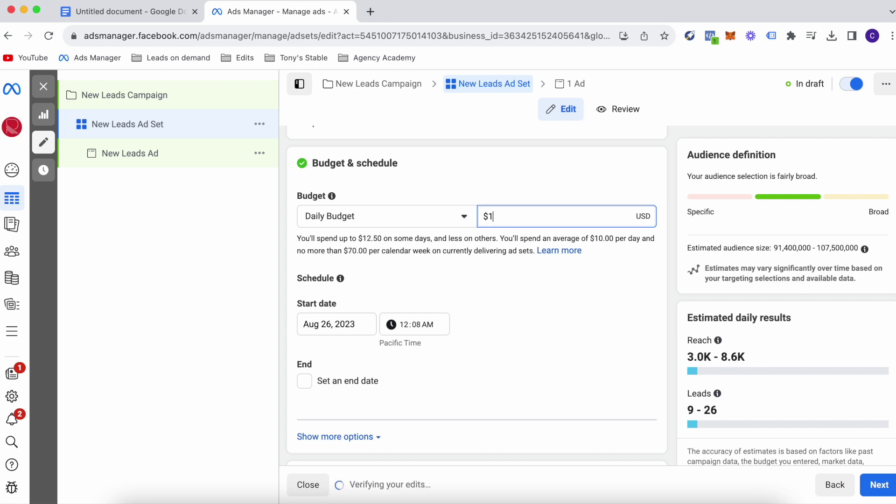
{"action": "key", "text": "BackSpace"}
{"action": "key", "text": "BackSpace"}
{"action": "type", "text": "2"}
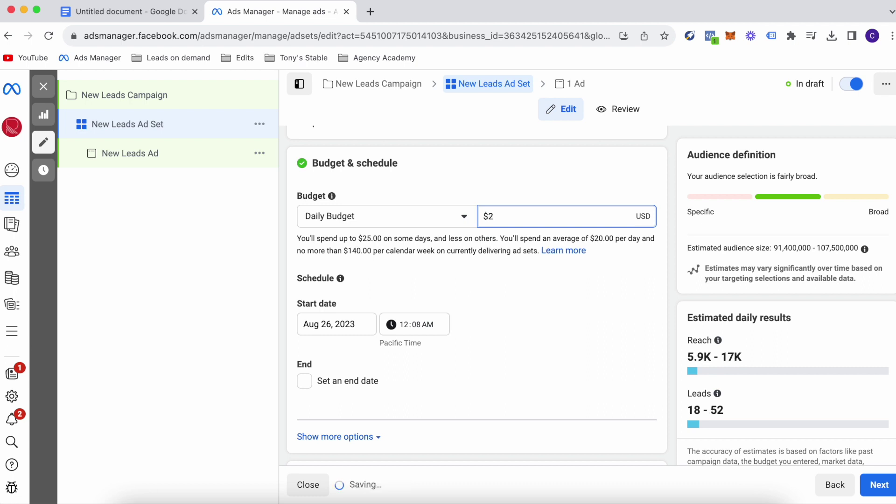
{"action": "key", "text": "BackSpace"}
{"action": "type", "text": "15"}
{"action": "left_click", "coordinate": [496, 268]}
{"action": "scroll", "coordinate": [496, 267], "scroll_direction": "down", "scroll_amount": 5}
{"action": "scroll", "coordinate": [495, 267], "scroll_direction": "down", "scroll_amount": 3}
{"action": "scroll", "coordinate": [495, 269], "scroll_direction": "down", "scroll_amount": 2}
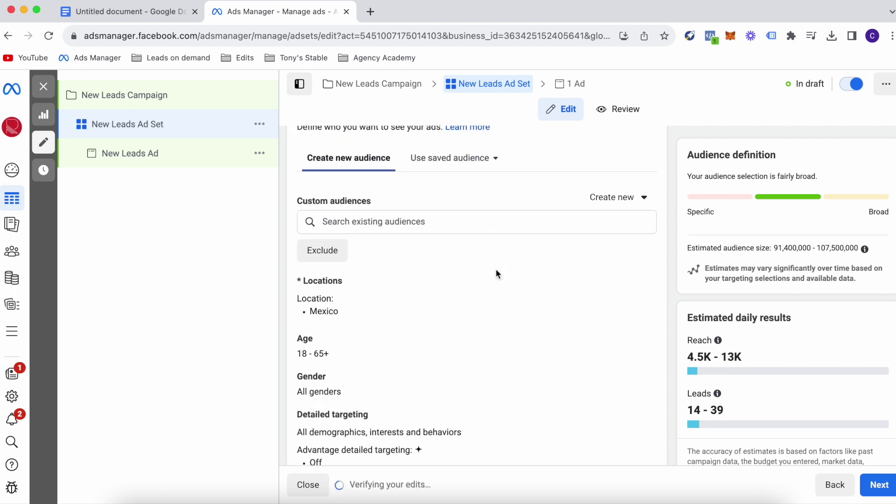
- Replace the Mexico location with Brisbane, Queensland at a 10-mile radius
{"action": "left_click", "coordinate": [638, 284]}
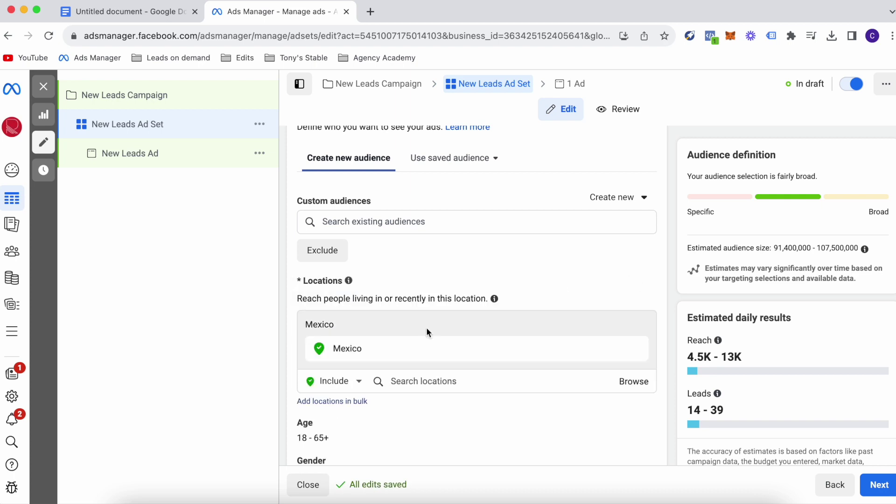
{"action": "left_click", "coordinate": [636, 349]}
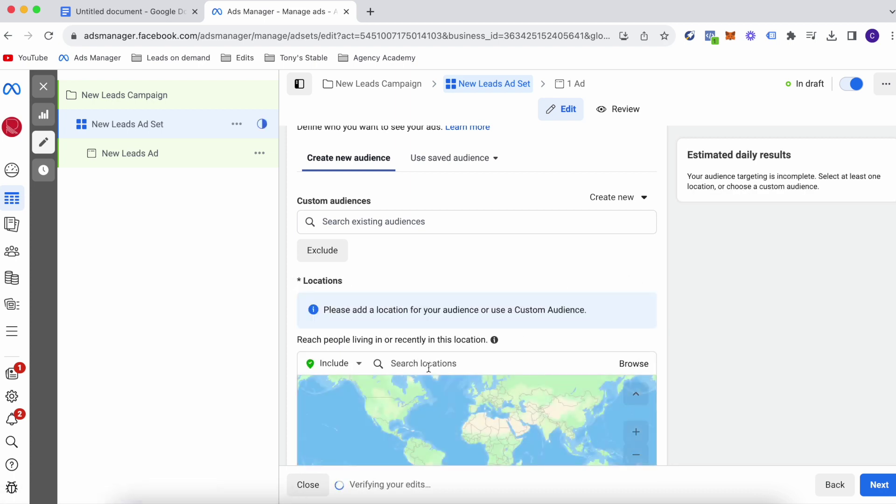
{"action": "left_click", "coordinate": [423, 363]}
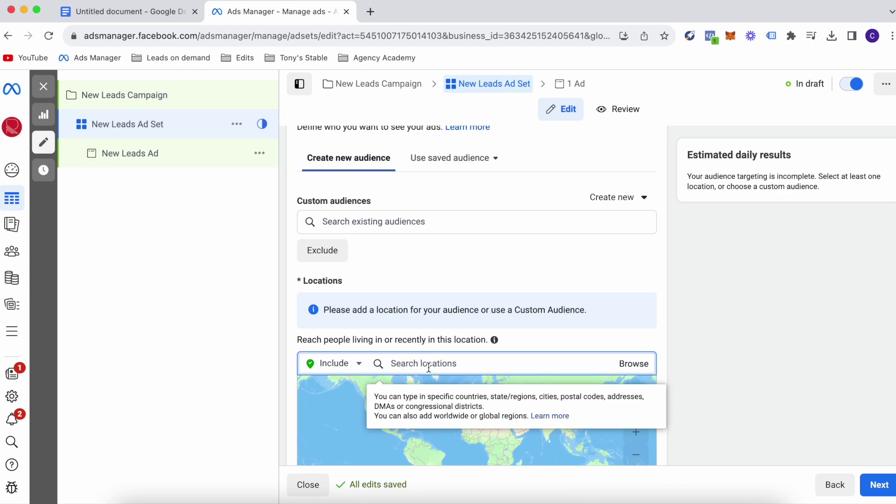
{"action": "type", "text": "brisbane"}
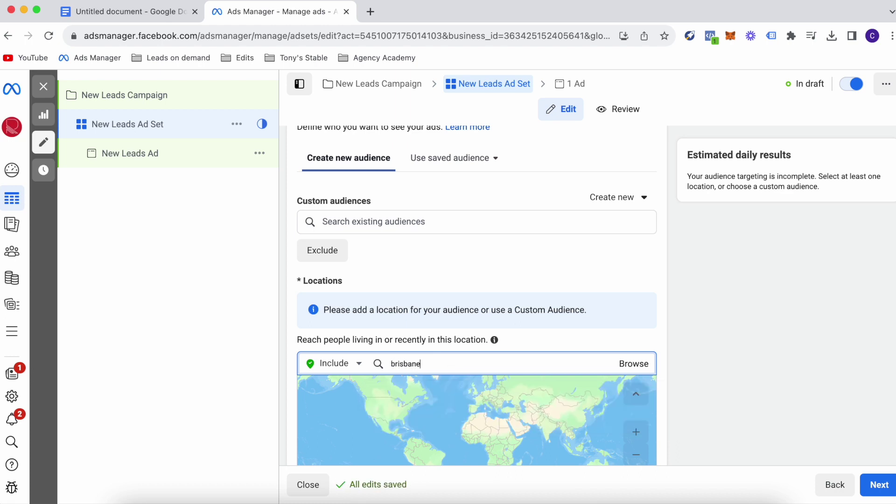
{"action": "left_click", "coordinate": [439, 392]}
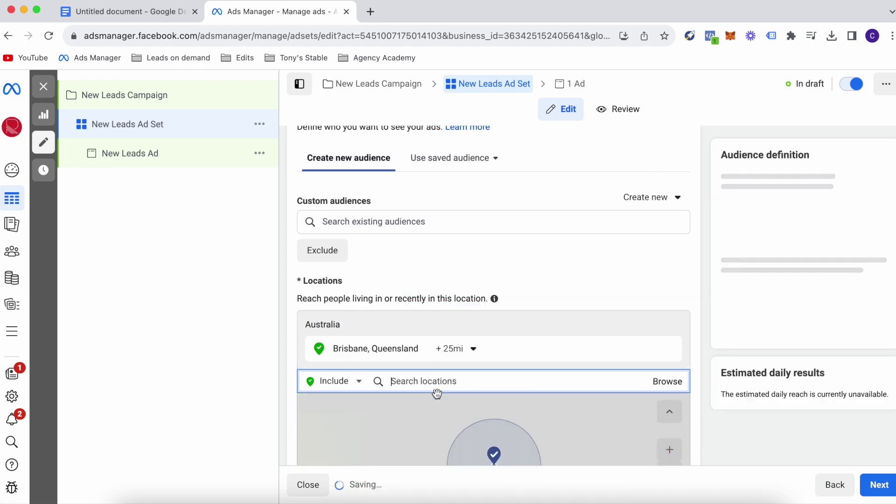
{"action": "scroll", "coordinate": [455, 280], "scroll_direction": "down", "scroll_amount": 3}
{"action": "left_click", "coordinate": [472, 228]}
{"action": "left_click", "coordinate": [485, 202]}
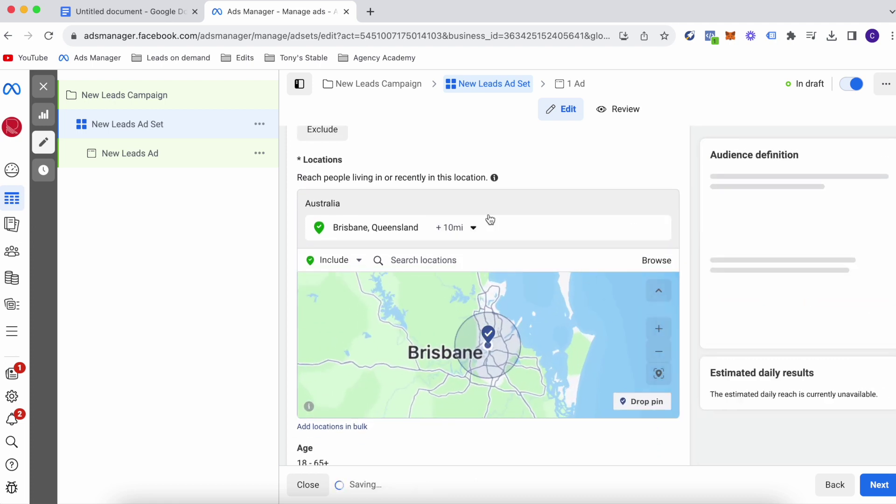
- Drop a map pin just south of central Brisbane
{"action": "left_click", "coordinate": [636, 328]}
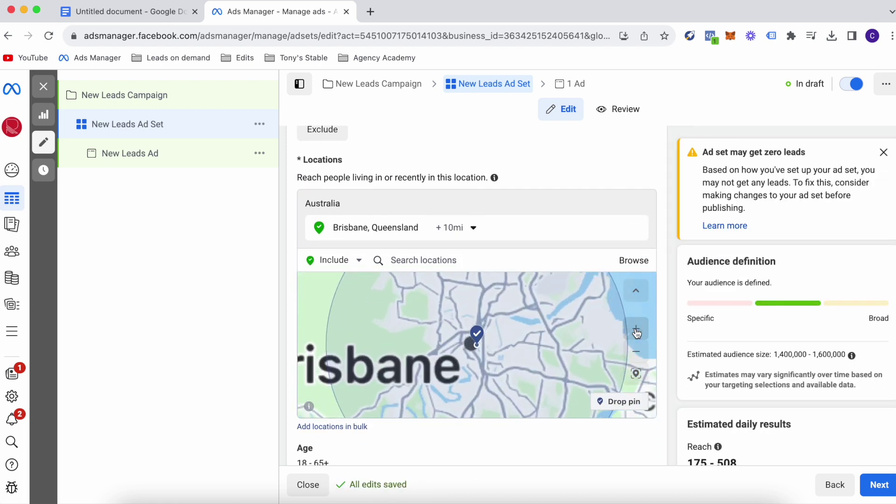
{"action": "left_click", "coordinate": [635, 331]}
{"action": "left_click_drag", "start_coordinate": [532, 377], "coordinate": [533, 339]}
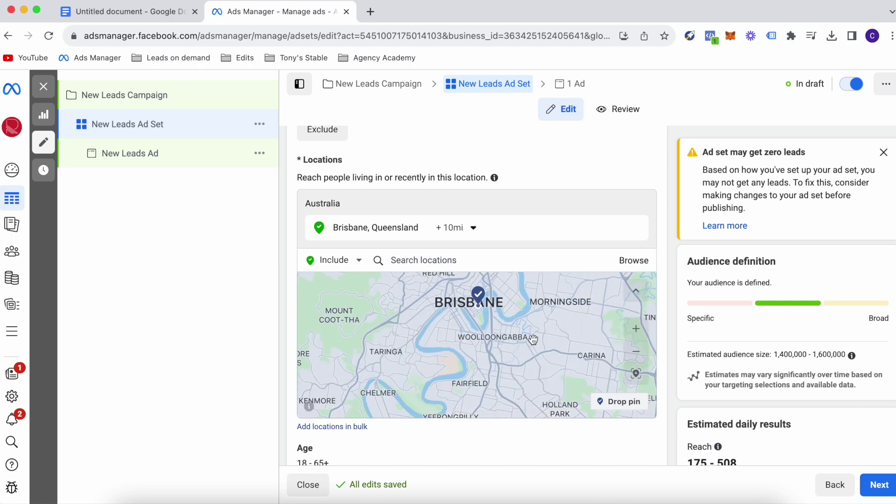
{"action": "left_click", "coordinate": [619, 401]}
{"action": "left_click", "coordinate": [555, 404]}
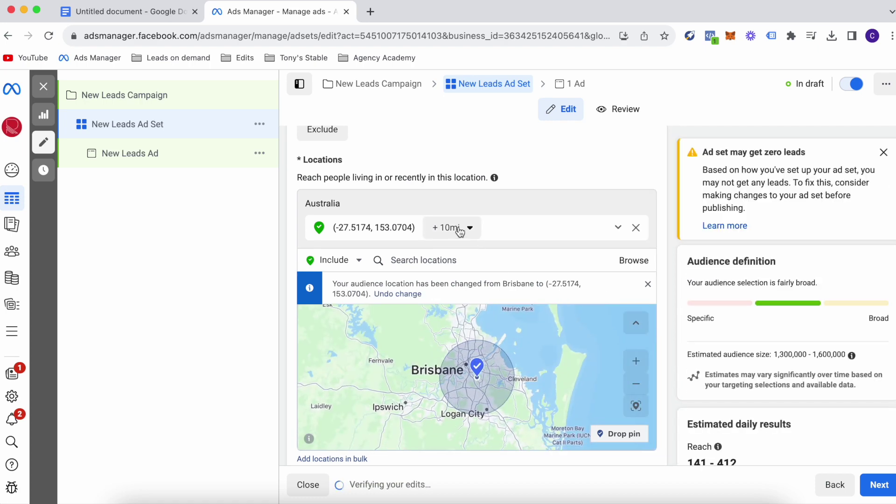
- Set the pinned location's radius to 6 miles
{"action": "left_click", "coordinate": [456, 227]}
{"action": "key", "text": "BackSpace"}
{"action": "type", "text": "3"}
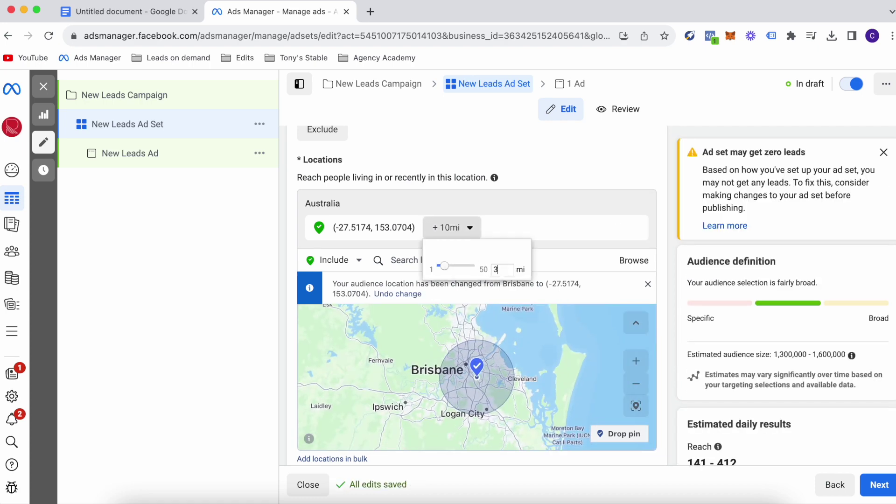
{"action": "key", "text": "Return"}
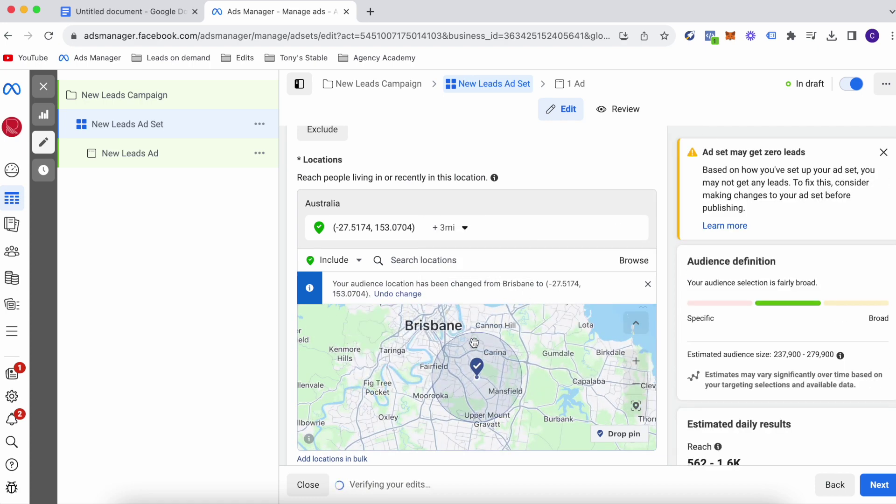
{"action": "left_click", "coordinate": [450, 226]}
{"action": "type", "text": "16"}
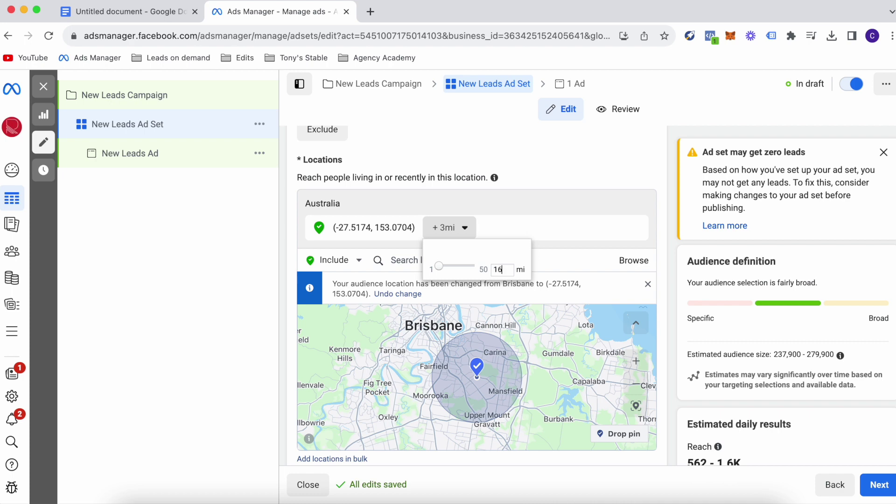
{"action": "key", "text": "Return"}
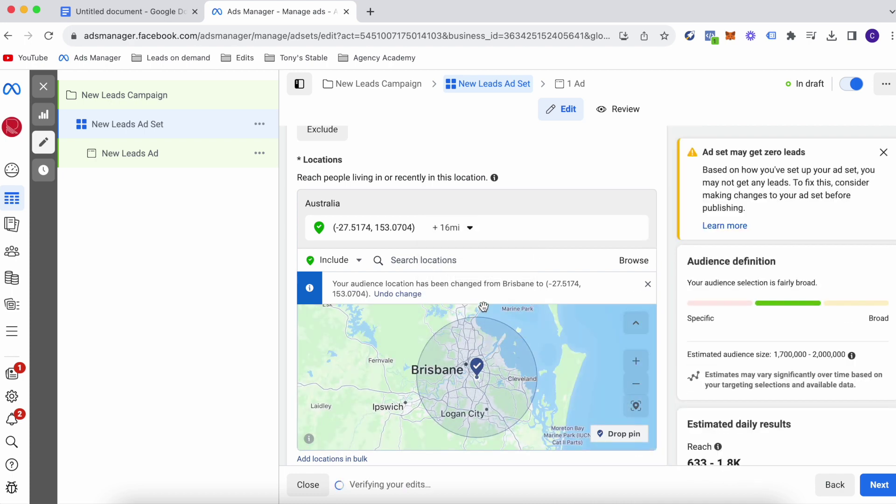
{"action": "left_click", "coordinate": [452, 227]}
{"action": "left_click", "coordinate": [501, 270]}
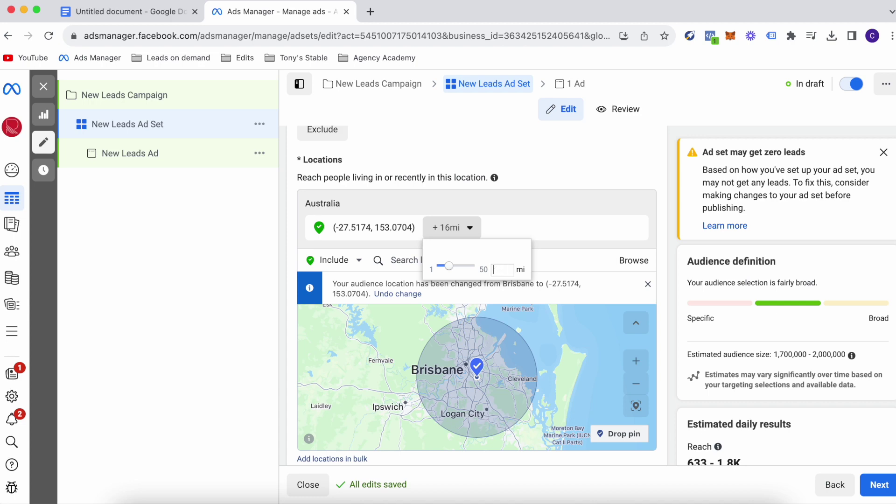
{"action": "type", "text": "6"}
{"action": "key", "text": "Return"}
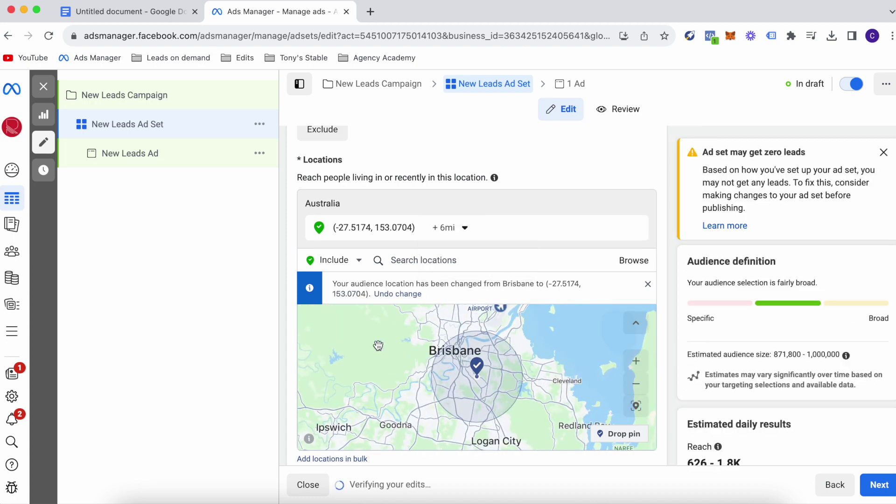
{"action": "scroll", "coordinate": [289, 321], "scroll_direction": "down", "scroll_amount": 3}
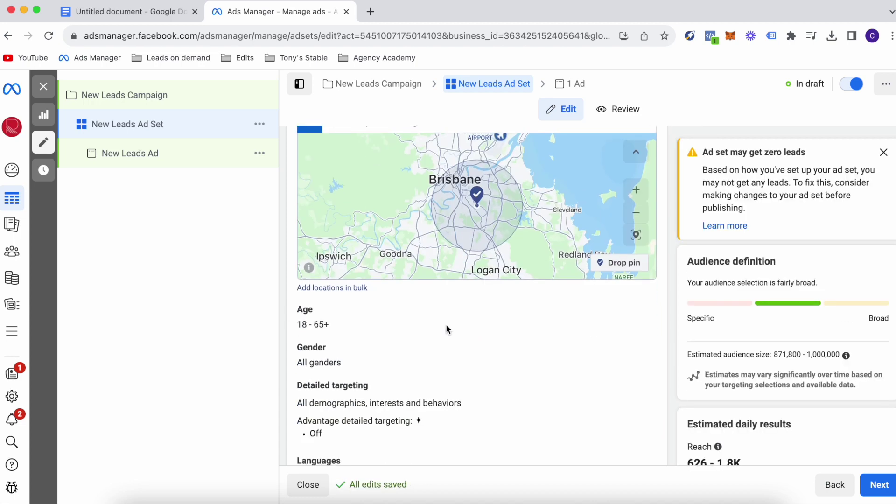
- Set the audience age range to a minimum of 20 and a maximum of 45
{"action": "left_click", "coordinate": [638, 310]}
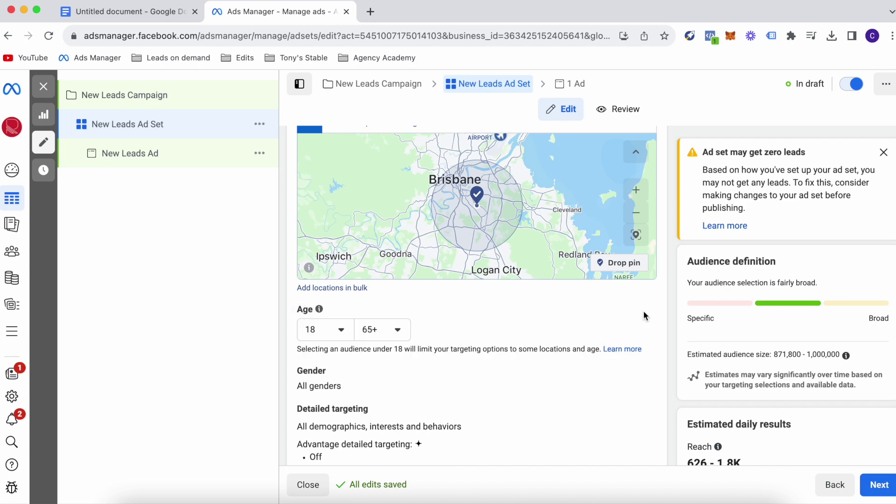
{"action": "left_click", "coordinate": [326, 330]}
{"action": "left_click", "coordinate": [310, 196]}
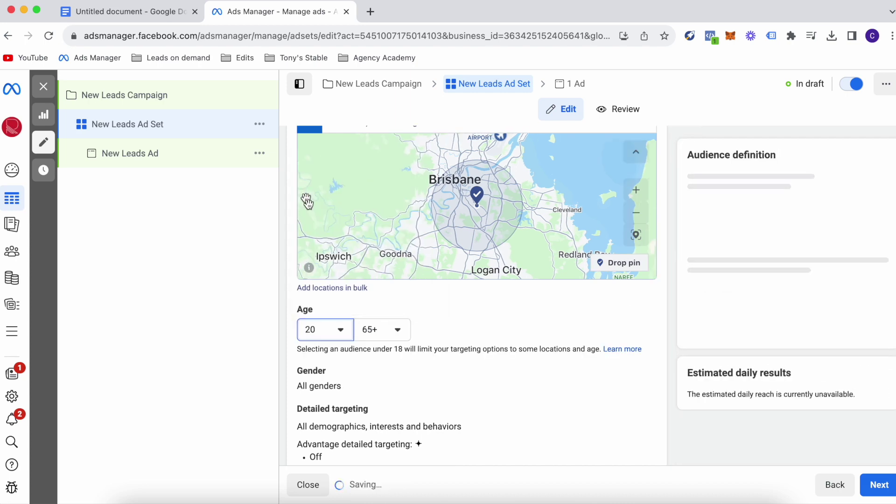
{"action": "left_click", "coordinate": [383, 329]}
{"action": "scroll", "coordinate": [361, 208], "scroll_direction": "up", "scroll_amount": 3}
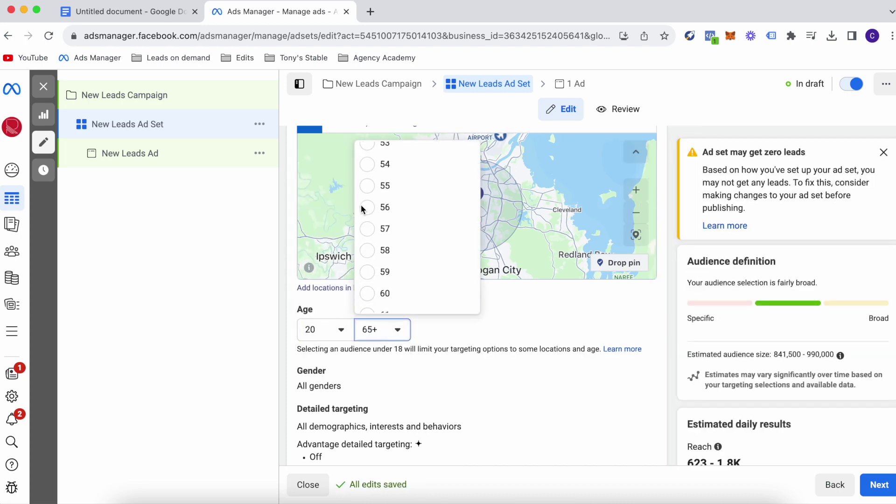
{"action": "scroll", "coordinate": [362, 209], "scroll_direction": "up", "scroll_amount": 3}
{"action": "scroll", "coordinate": [362, 208], "scroll_direction": "up", "scroll_amount": 3}
{"action": "scroll", "coordinate": [362, 207], "scroll_direction": "up", "scroll_amount": 2}
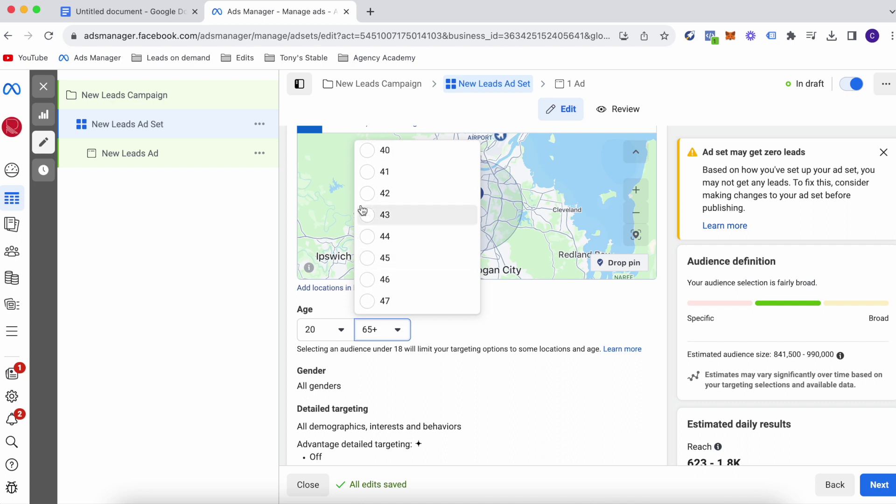
{"action": "left_click", "coordinate": [368, 258]}
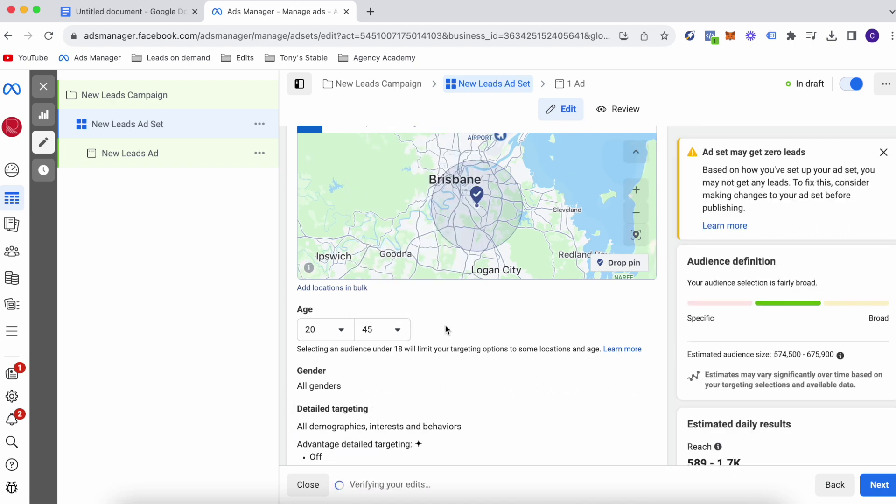
{"action": "scroll", "coordinate": [444, 323], "scroll_direction": "down", "scroll_amount": 2}
{"action": "scroll", "coordinate": [444, 323], "scroll_direction": "down", "scroll_amount": 2}
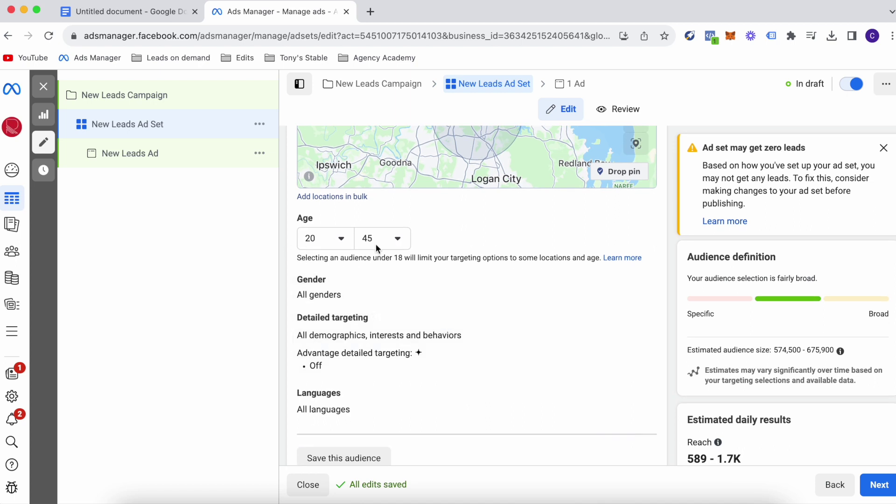
{"action": "scroll", "coordinate": [293, 278], "scroll_direction": "down", "scroll_amount": 1}
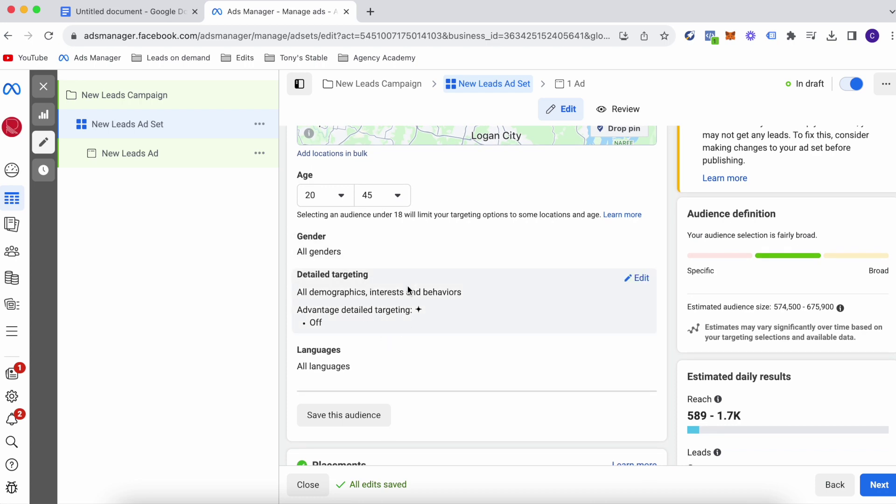
{"action": "scroll", "coordinate": [407, 286], "scroll_direction": "down", "scroll_amount": 3}
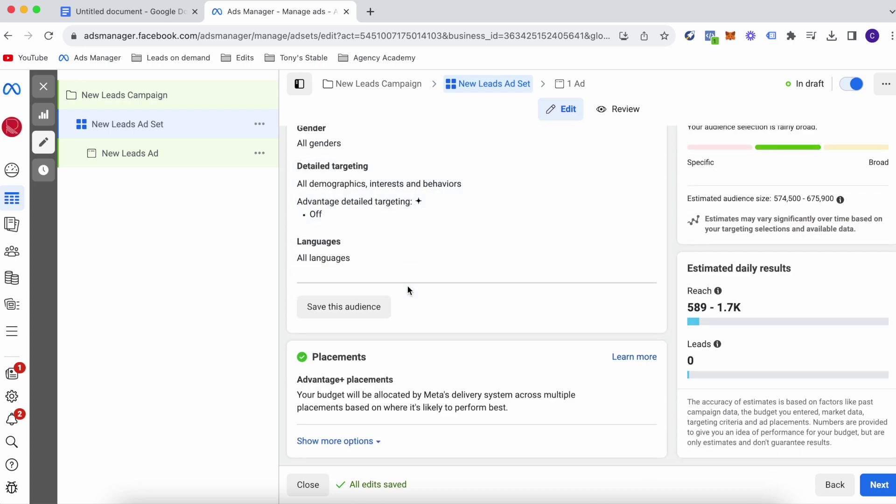
- Upload the couple-outside-a-house jpeg from the computer as the ad image
{"action": "left_click", "coordinate": [878, 484]}
{"action": "scroll", "coordinate": [557, 303], "scroll_direction": "down", "scroll_amount": 5}
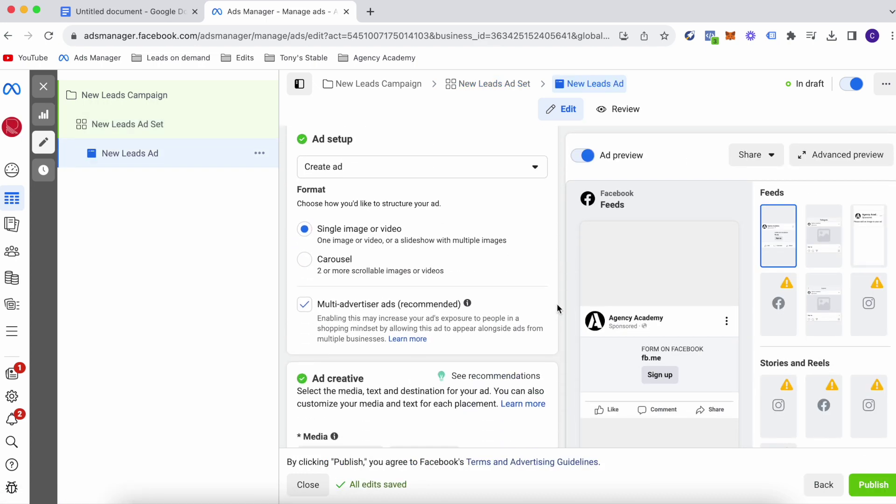
{"action": "scroll", "coordinate": [556, 303], "scroll_direction": "down", "scroll_amount": 1}
{"action": "scroll", "coordinate": [556, 301], "scroll_direction": "up", "scroll_amount": 1}
{"action": "scroll", "coordinate": [552, 295], "scroll_direction": "down", "scroll_amount": 4}
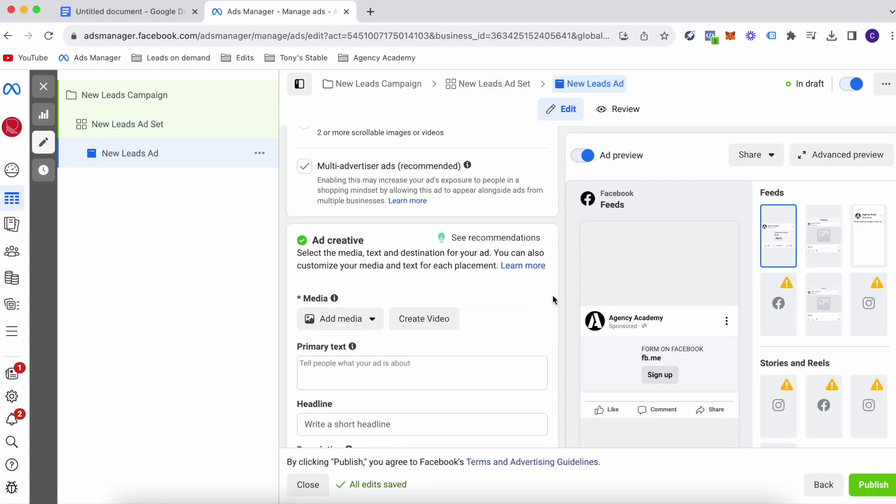
{"action": "scroll", "coordinate": [551, 294], "scroll_direction": "down", "scroll_amount": 3}
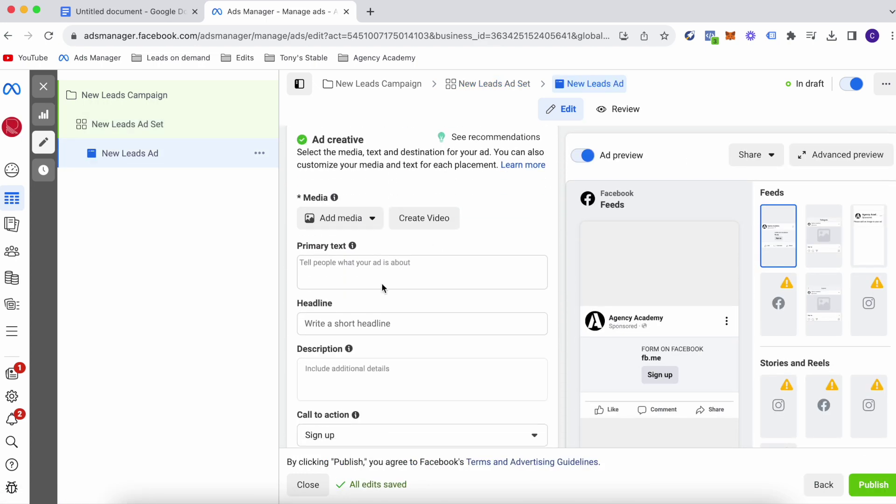
{"action": "left_click", "coordinate": [363, 222]}
{"action": "left_click", "coordinate": [343, 247]}
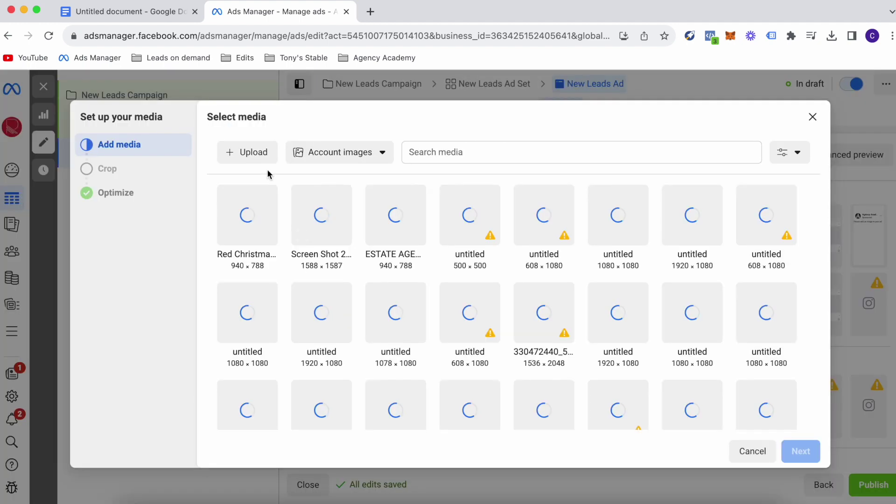
{"action": "left_click", "coordinate": [246, 151]}
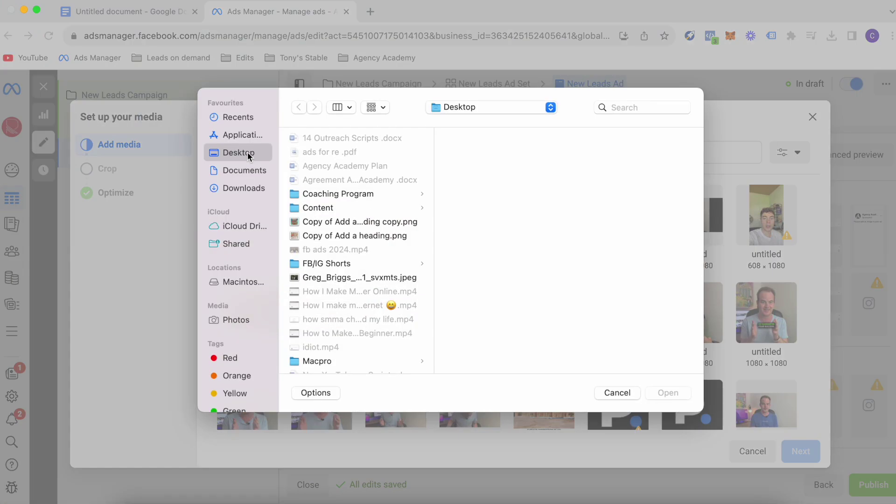
{"action": "left_click", "coordinate": [326, 223]}
{"action": "left_click", "coordinate": [331, 237]}
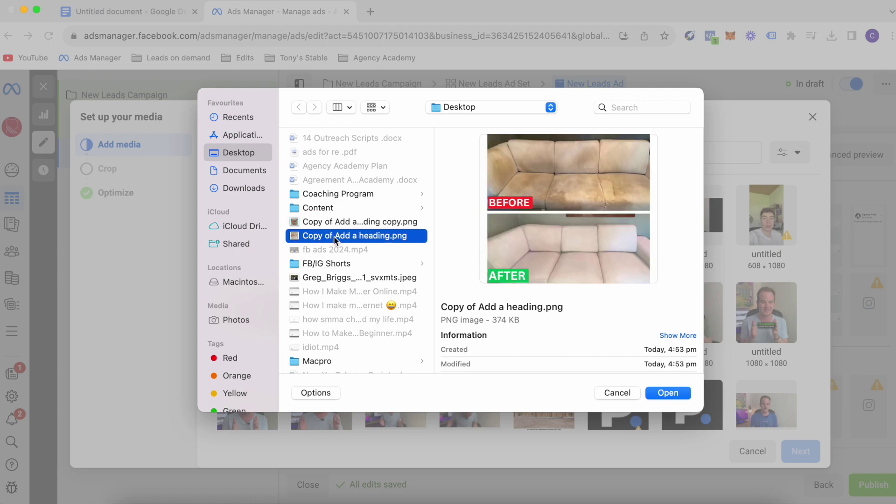
{"action": "scroll", "coordinate": [334, 236], "scroll_direction": "down", "scroll_amount": 5}
{"action": "scroll", "coordinate": [335, 252], "scroll_direction": "up", "scroll_amount": 3}
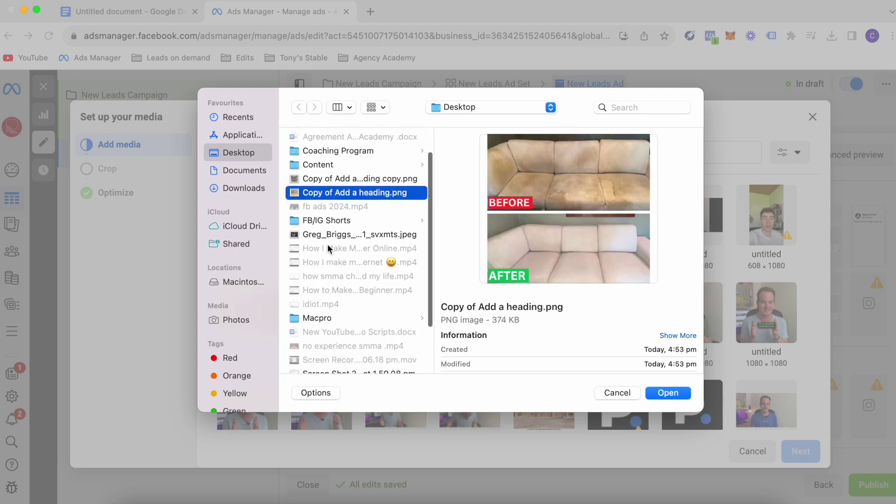
{"action": "left_click", "coordinate": [328, 236]}
{"action": "double_click", "coordinate": [328, 234]}
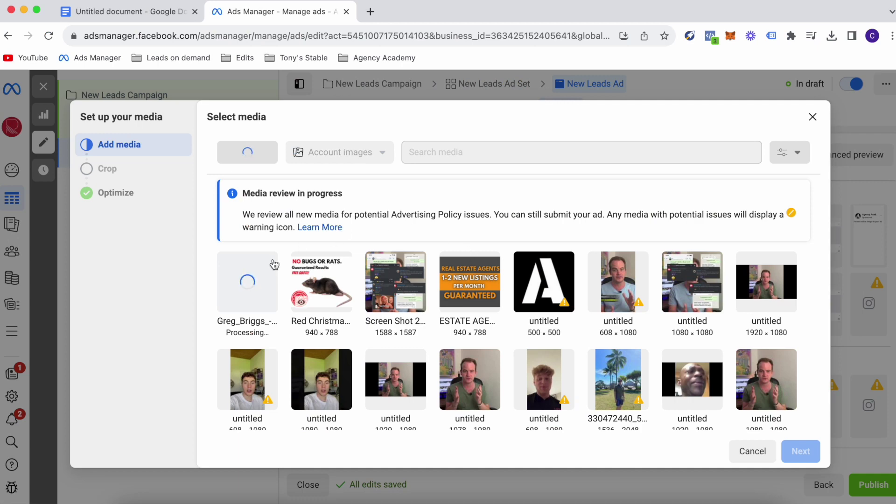
- Keep the Original crop for Feeds and continue past the onboarding tip
{"action": "left_click", "coordinate": [800, 451]}
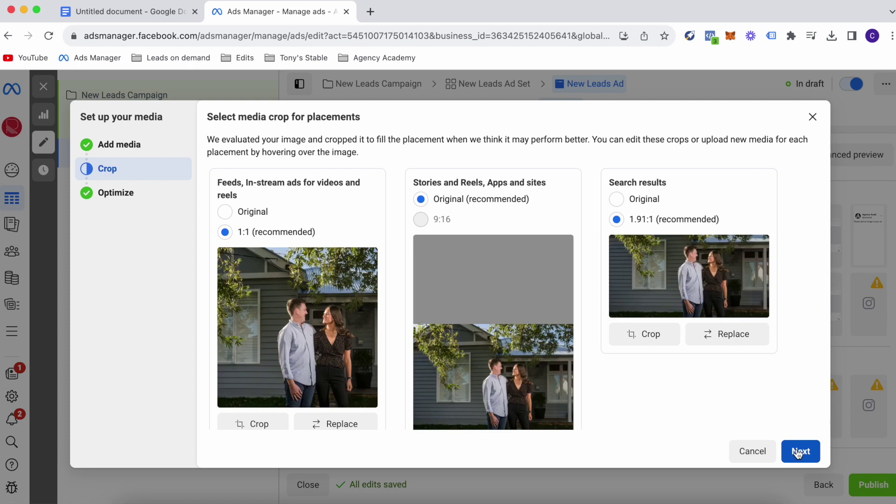
{"action": "left_click", "coordinate": [226, 213]}
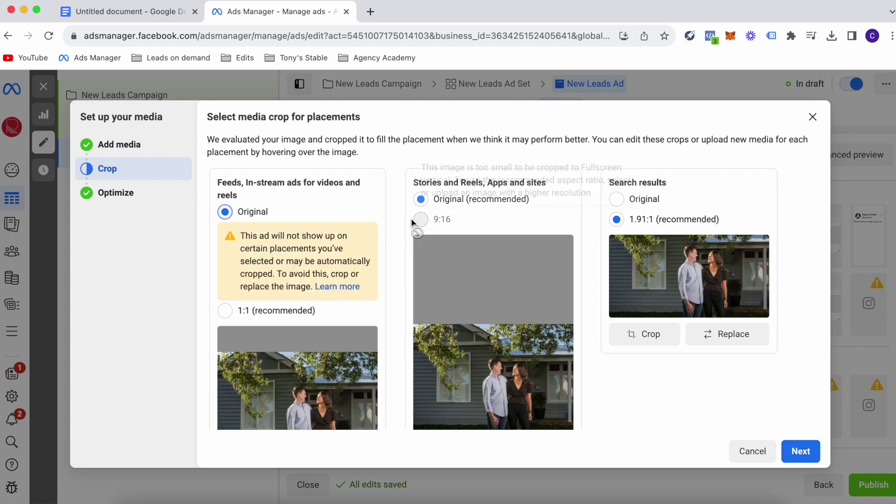
{"action": "left_click", "coordinate": [798, 450]}
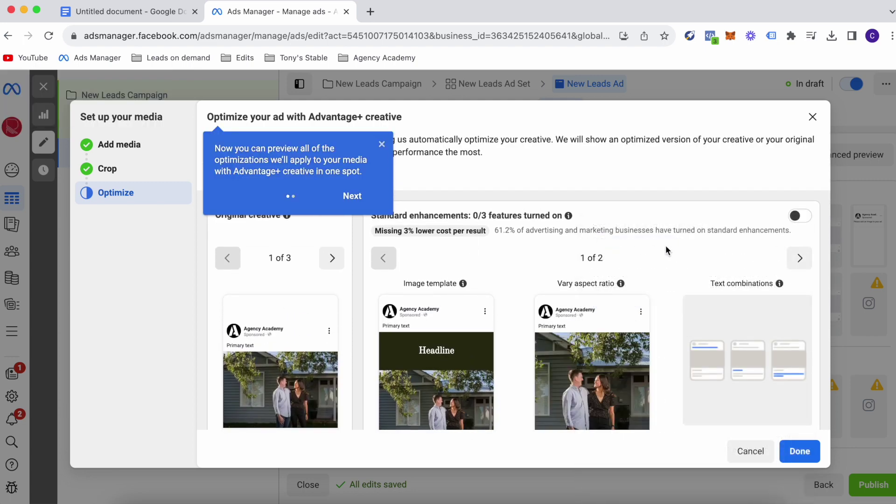
{"action": "left_click", "coordinate": [382, 145]}
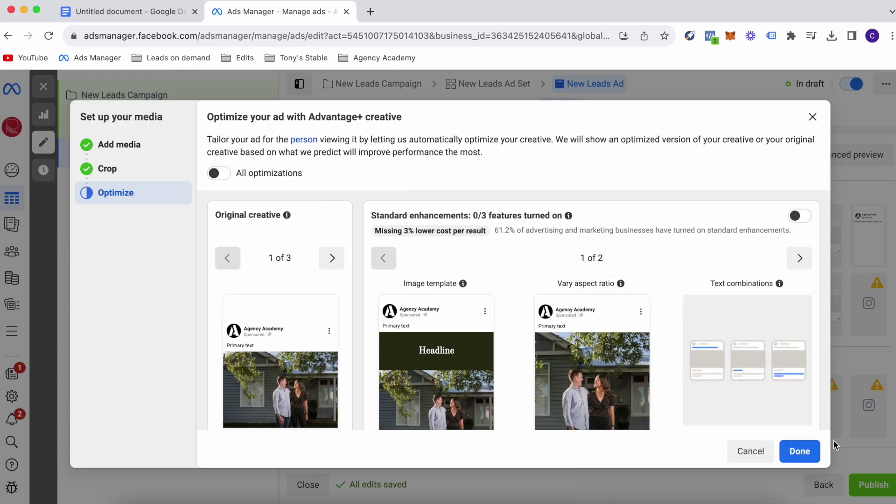
- Finish media setup and paste the Mortgage copy from Google Docs into Primary text
{"action": "left_click", "coordinate": [799, 451]}
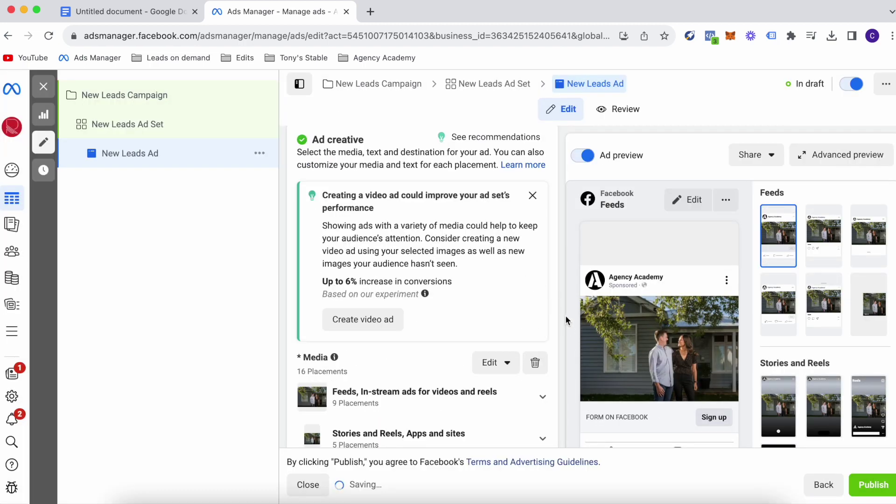
{"action": "scroll", "coordinate": [555, 315], "scroll_direction": "down", "scroll_amount": 3}
{"action": "scroll", "coordinate": [555, 315], "scroll_direction": "down", "scroll_amount": 3}
{"action": "scroll", "coordinate": [555, 315], "scroll_direction": "down", "scroll_amount": 2}
{"action": "scroll", "coordinate": [363, 258], "scroll_direction": "down", "scroll_amount": 2}
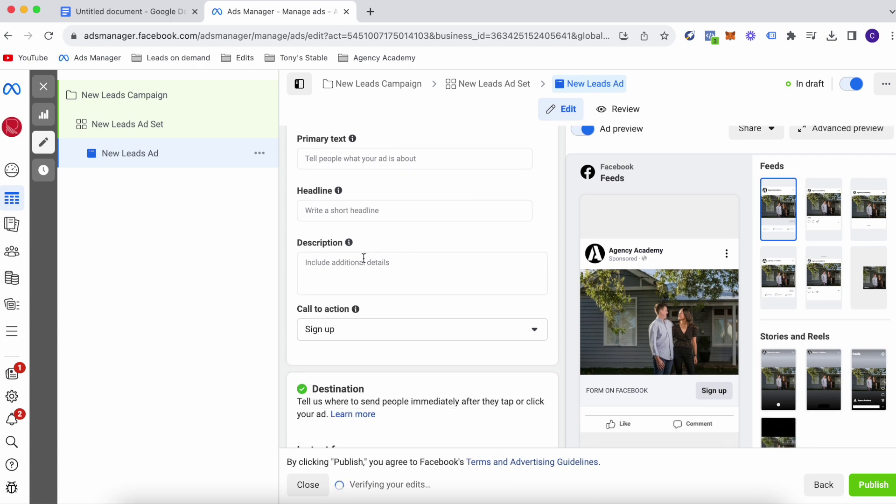
{"action": "left_click", "coordinate": [131, 15]}
{"action": "scroll", "coordinate": [236, 176], "scroll_direction": "up", "scroll_amount": 2}
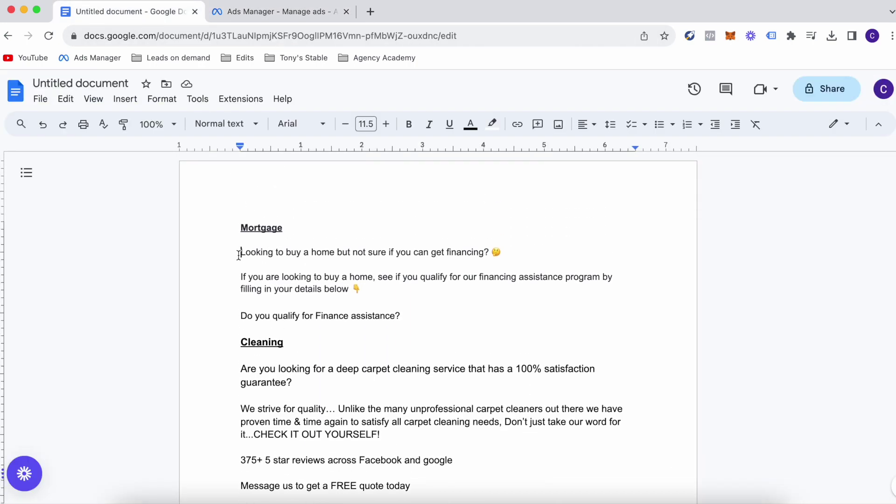
{"action": "left_click_drag", "start_coordinate": [238, 252], "coordinate": [413, 315]}
{"action": "key", "text": "super+c"}
{"action": "key", "text": "ctrl+Tab"}
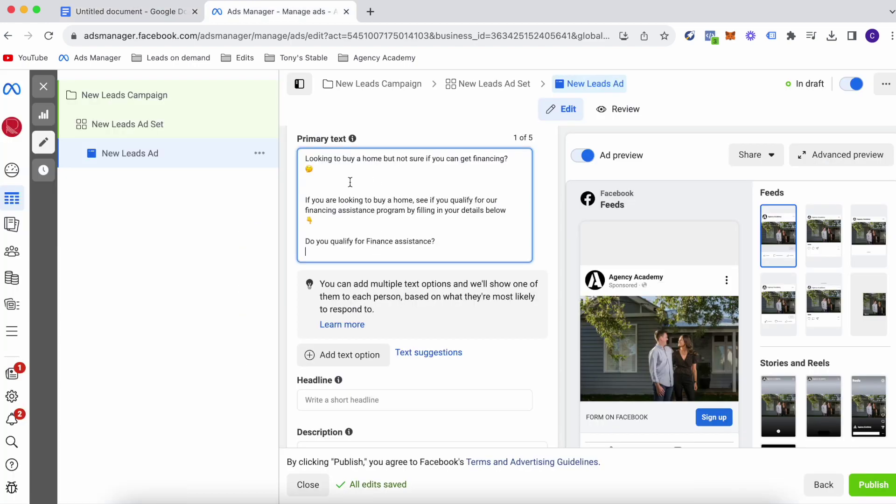
- Tidy the primary text's blank lines, keeping one before the final question
{"action": "left_click", "coordinate": [349, 182]}
{"action": "key", "text": "BackSpace"}
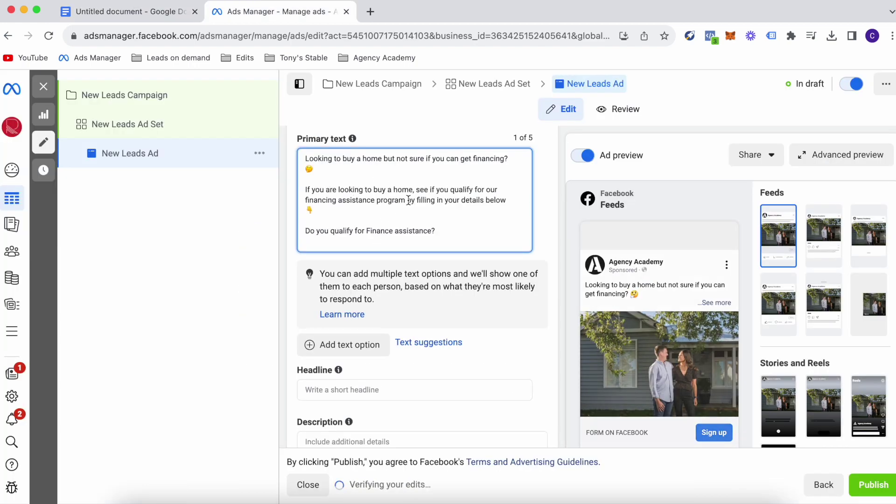
{"action": "key", "text": "BackSpace"}
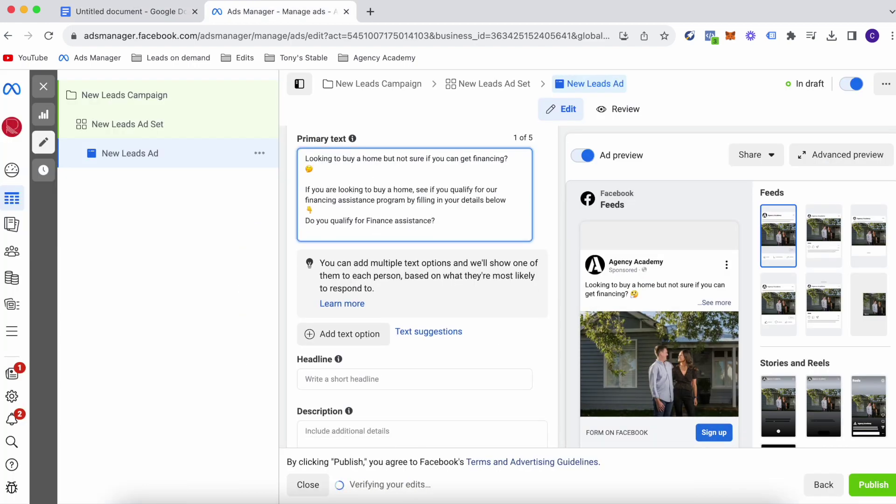
{"action": "left_click", "coordinate": [715, 303]}
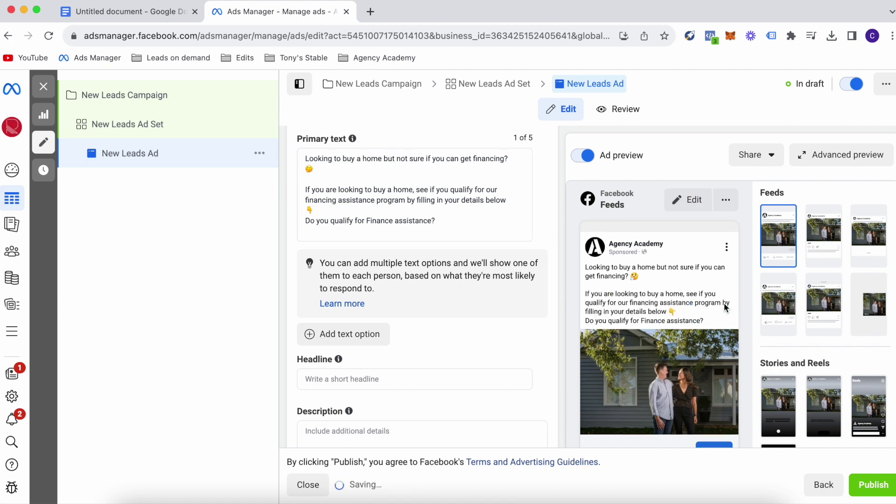
{"action": "left_click", "coordinate": [424, 209]}
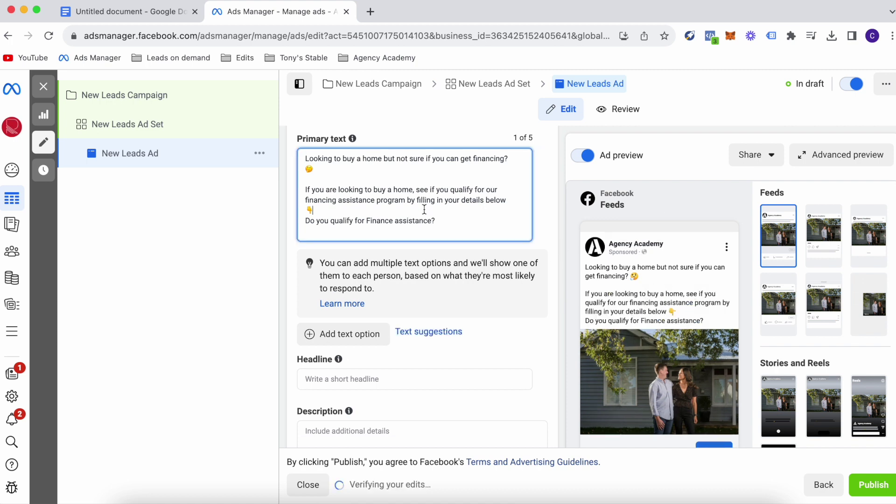
{"action": "key", "text": "Return"}
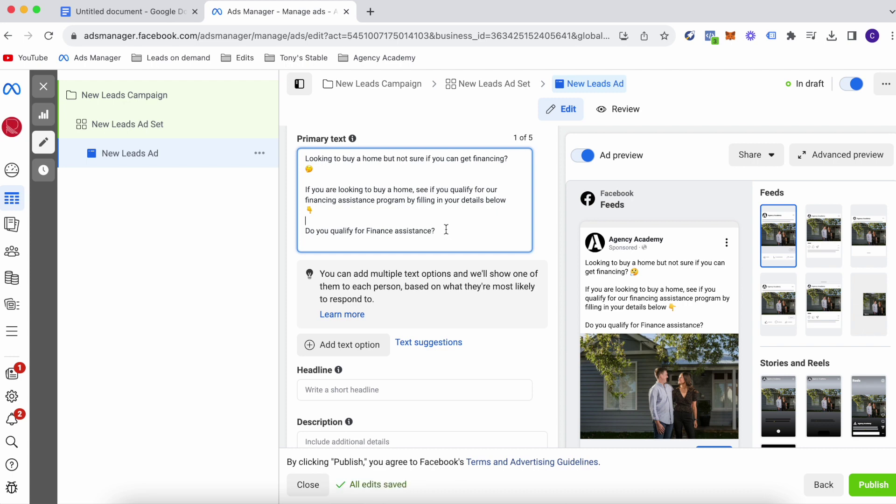
- Move 'Do you qualify for Finance assistance?' from the primary text into the Headline
{"action": "left_click_drag", "start_coordinate": [435, 231], "coordinate": [305, 232]}
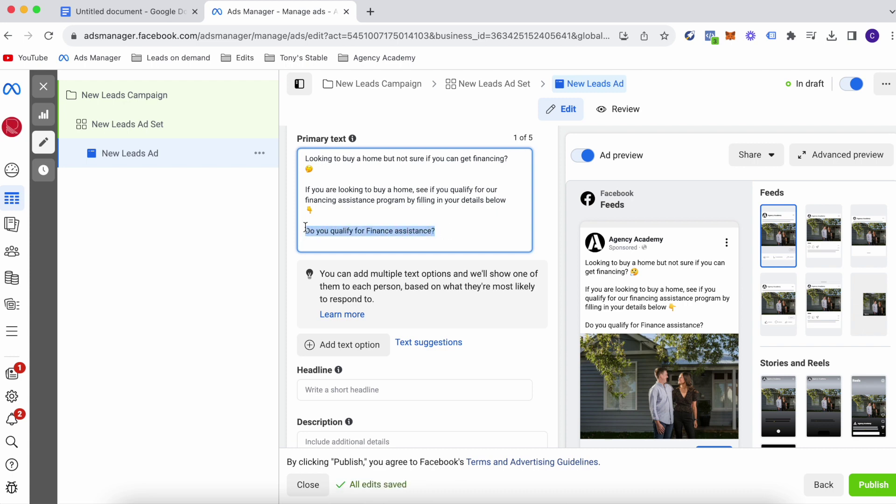
{"action": "right_click", "coordinate": [326, 232]}
{"action": "left_click", "coordinate": [363, 297]}
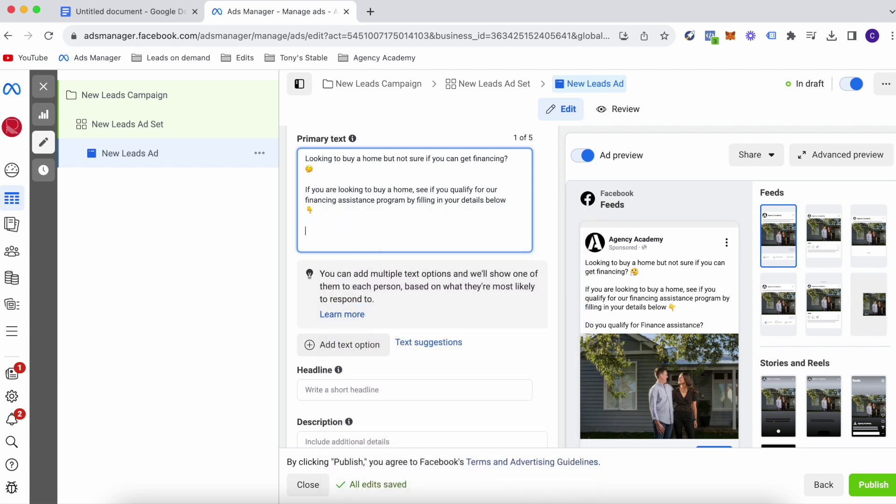
{"action": "left_click", "coordinate": [348, 367]}
{"action": "right_click", "coordinate": [348, 367]}
{"action": "left_click", "coordinate": [364, 406]}
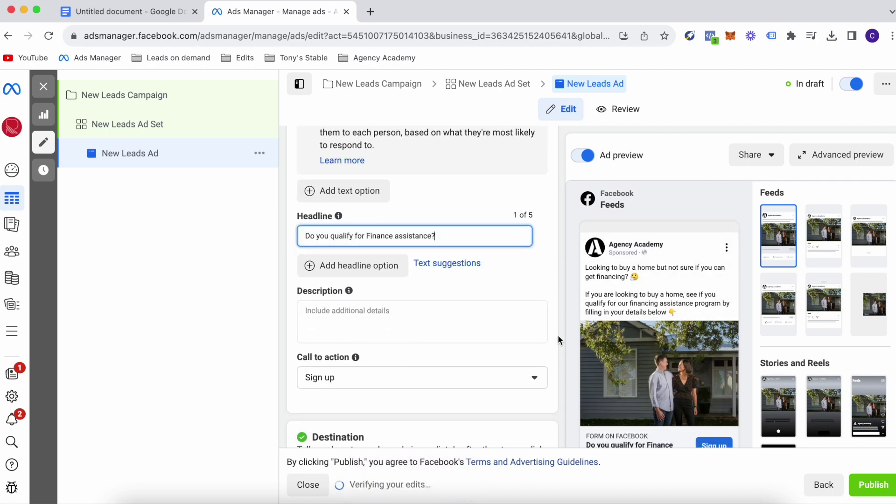
{"action": "scroll", "coordinate": [558, 335], "scroll_direction": "down", "scroll_amount": 5}
{"action": "scroll", "coordinate": [558, 334], "scroll_direction": "down", "scroll_amount": 1}
{"action": "left_click", "coordinate": [401, 257]}
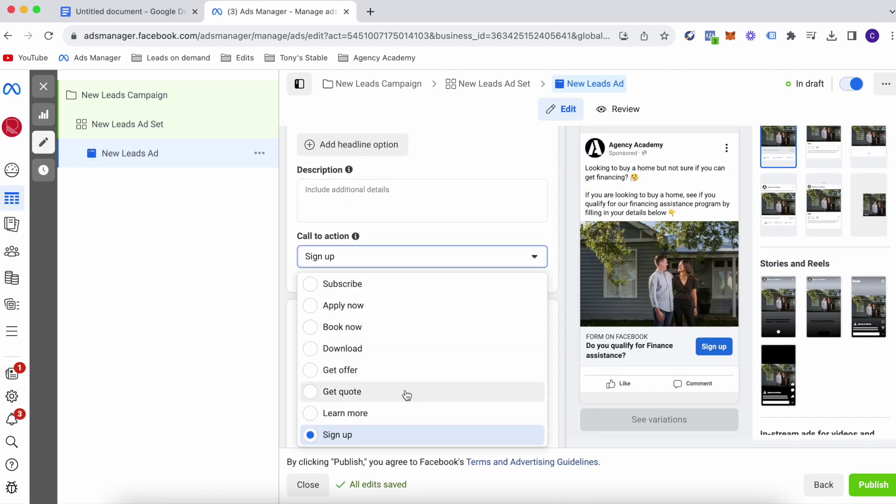
{"action": "left_click", "coordinate": [410, 417]}
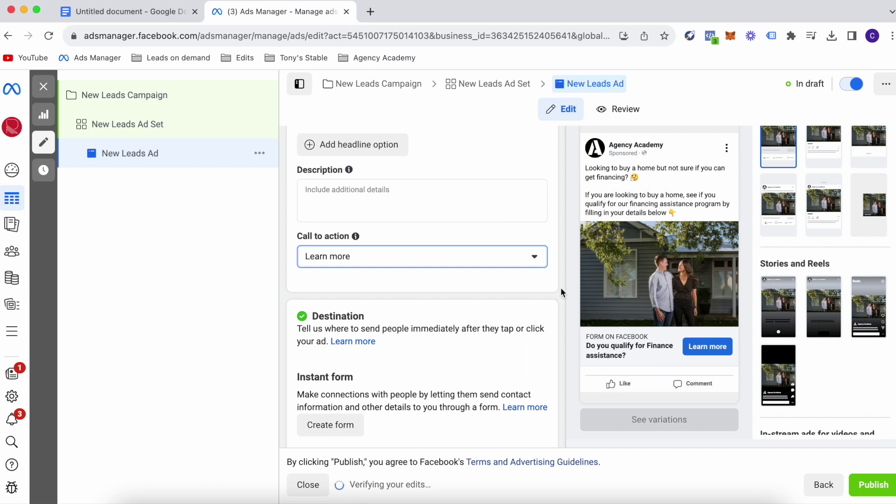
{"action": "scroll", "coordinate": [561, 286], "scroll_direction": "up", "scroll_amount": 1}
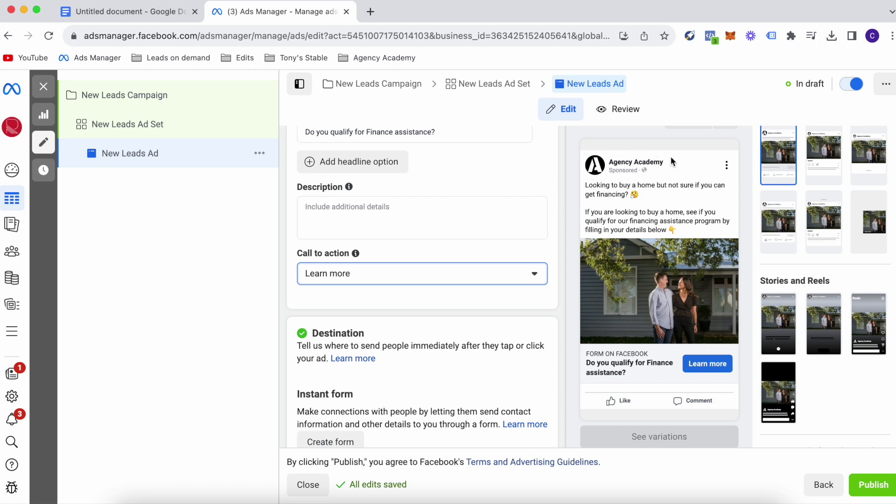
{"action": "scroll", "coordinate": [573, 254], "scroll_direction": "down", "scroll_amount": 5}
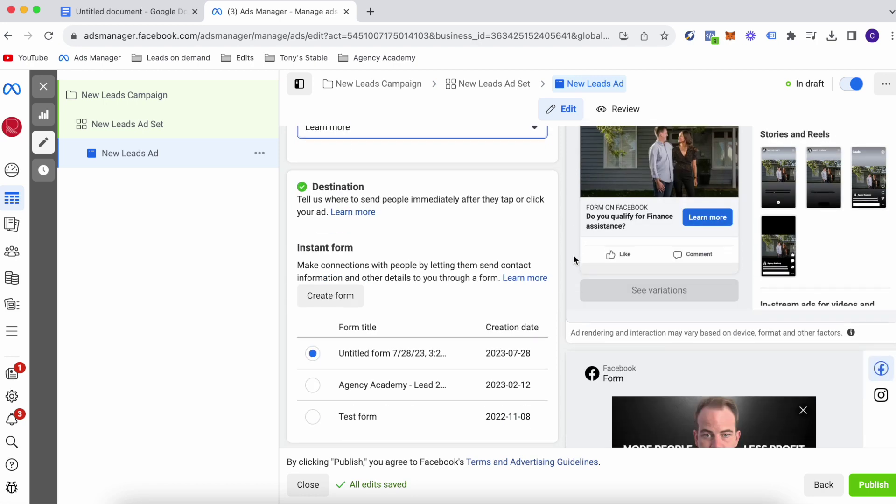
{"action": "scroll", "coordinate": [574, 254], "scroll_direction": "down", "scroll_amount": 3}
{"action": "scroll", "coordinate": [574, 254], "scroll_direction": "up", "scroll_amount": 5}
{"action": "scroll", "coordinate": [506, 331], "scroll_direction": "up", "scroll_amount": 1}
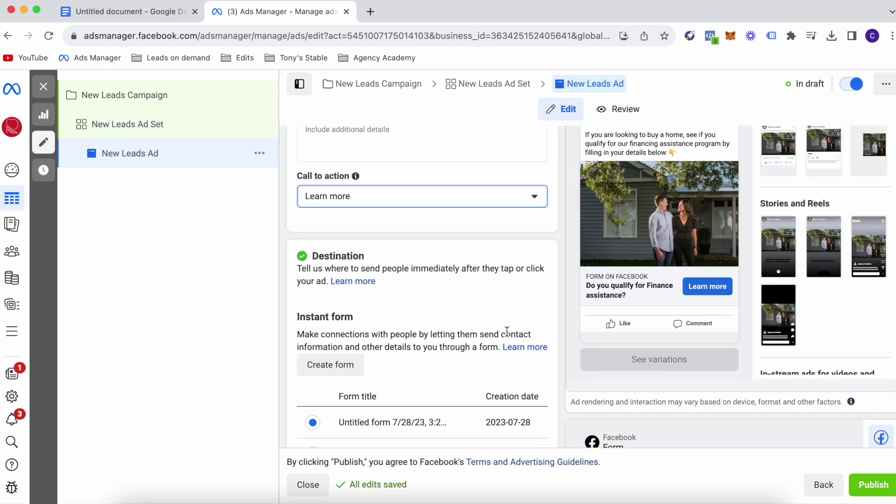
- Create and rename a new form with greeting headline 'Do You Qualify For Finance Assistance?'
{"action": "left_click", "coordinate": [329, 363]}
{"action": "left_click_drag", "start_coordinate": [253, 186], "coordinate": [92, 184]}
{"action": "type", "text": "test re form"}
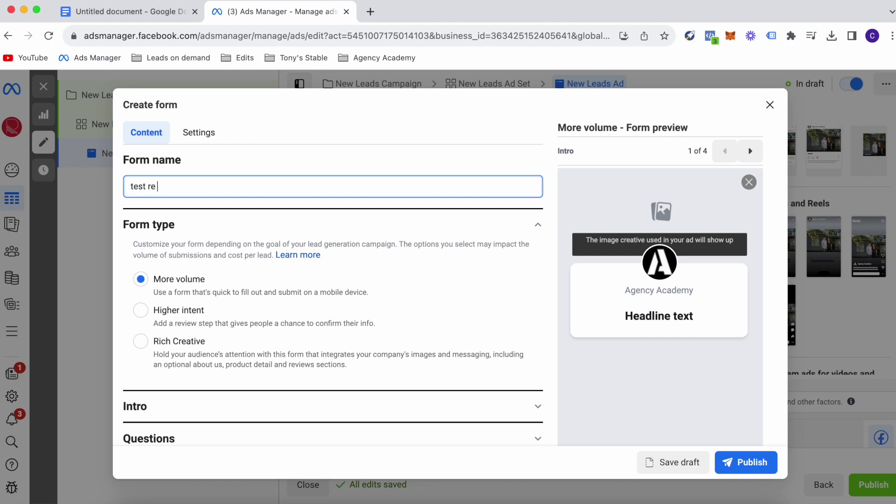
{"action": "scroll", "coordinate": [161, 316], "scroll_direction": "down", "scroll_amount": 3}
{"action": "left_click", "coordinate": [184, 326]}
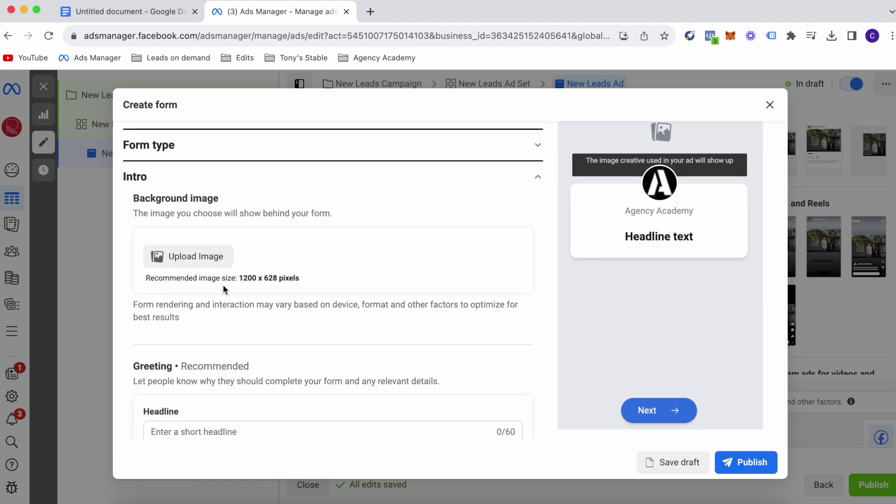
{"action": "scroll", "coordinate": [223, 285], "scroll_direction": "down", "scroll_amount": 3}
{"action": "scroll", "coordinate": [223, 284], "scroll_direction": "down", "scroll_amount": 2}
{"action": "left_click", "coordinate": [206, 236]}
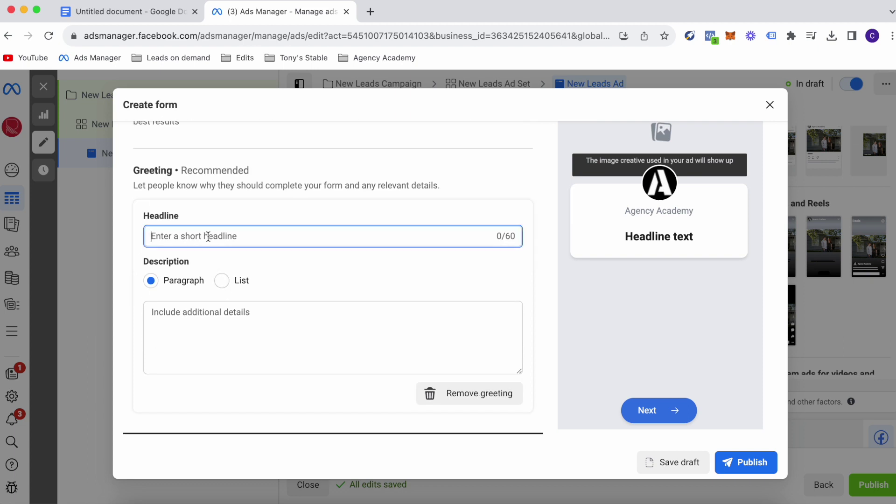
{"action": "type", "text": "Do "}
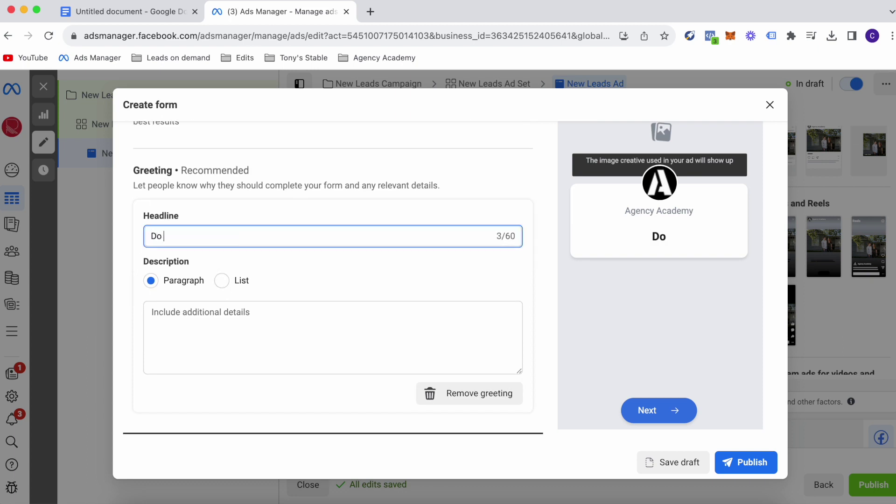
{"action": "type", "text": "You Qua"}
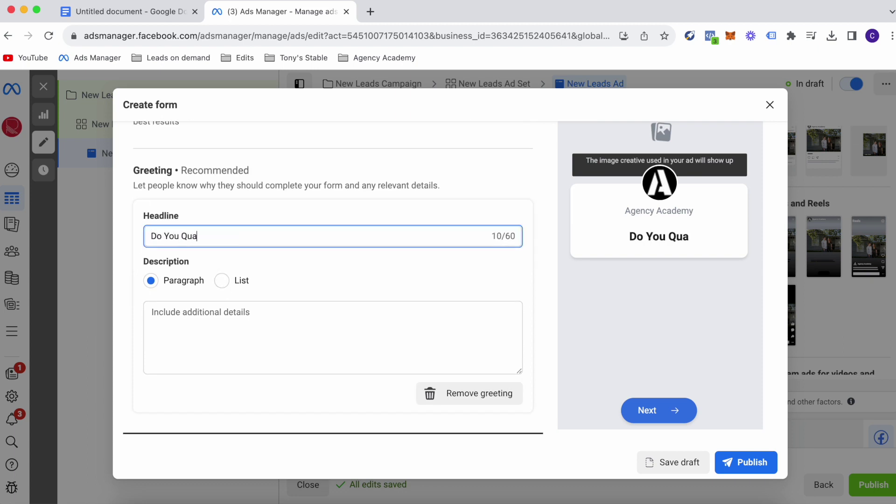
{"action": "type", "text": "lify "}
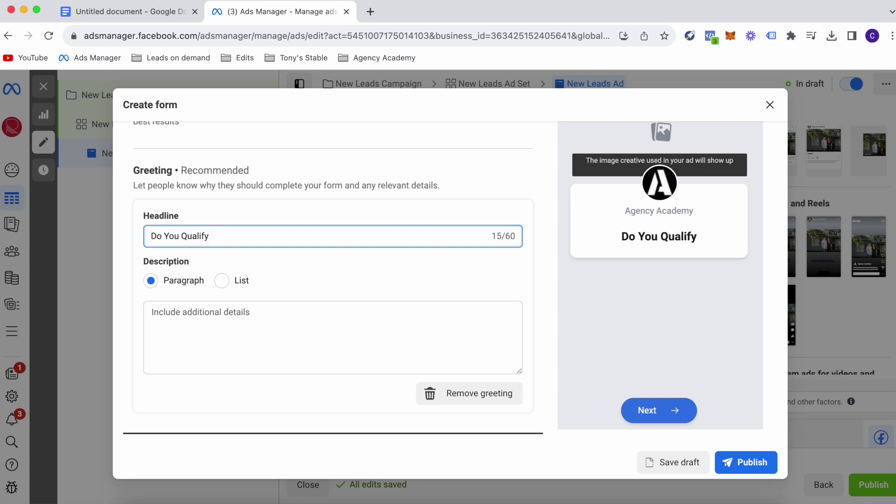
{"action": "type", "text": "For Finance Ass"}
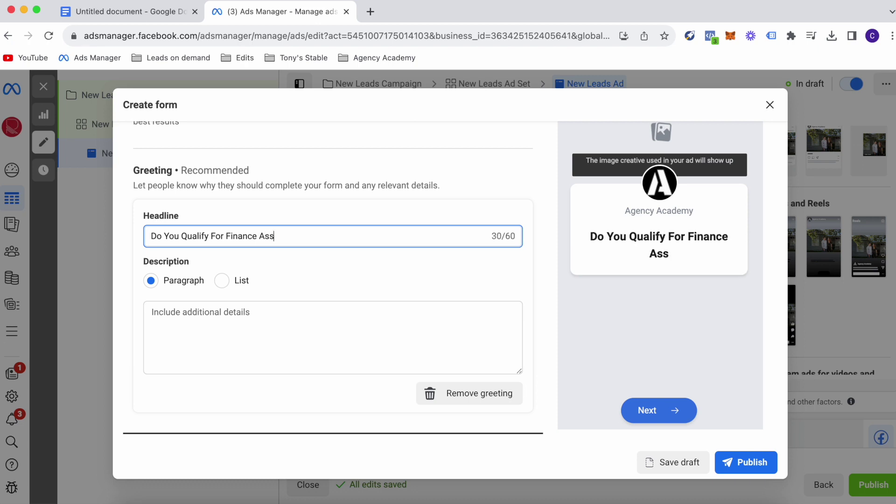
{"action": "type", "text": "istence?"}
{"action": "right_click", "coordinate": [274, 236]}
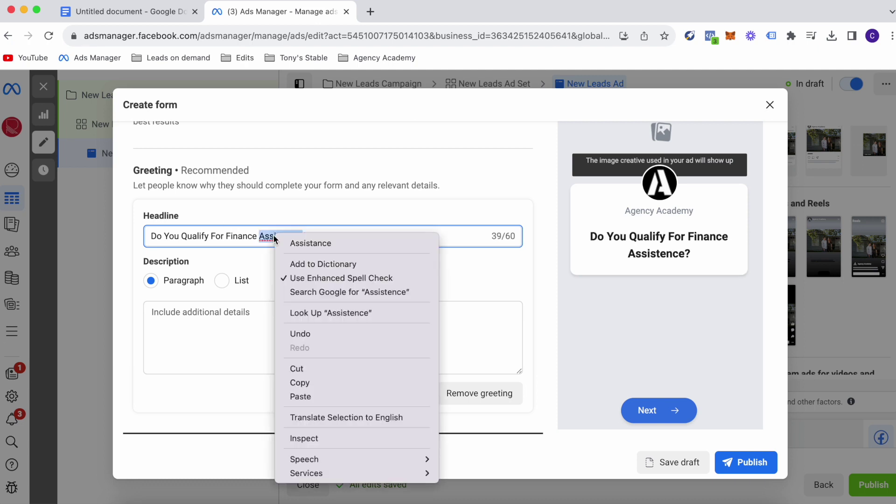
{"action": "left_click", "coordinate": [310, 242]}
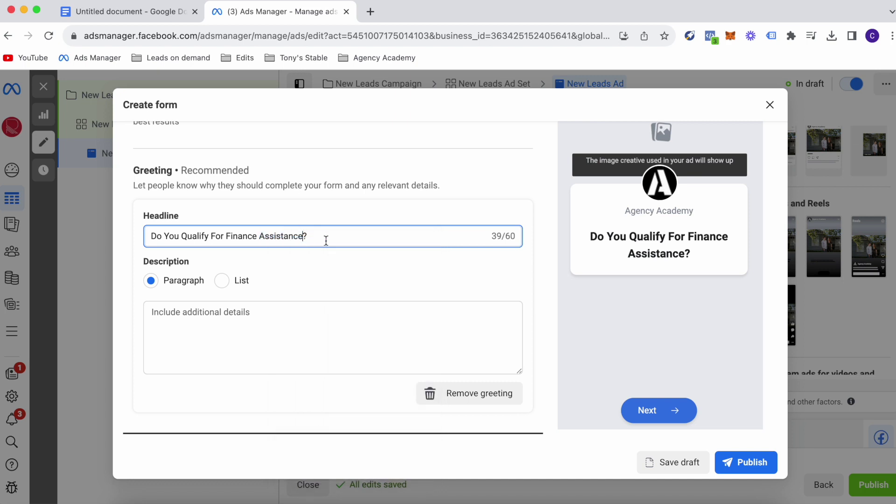
- Enter the paragraph greeting description 'Fill in your details to learn more'
{"action": "left_click", "coordinate": [224, 280]}
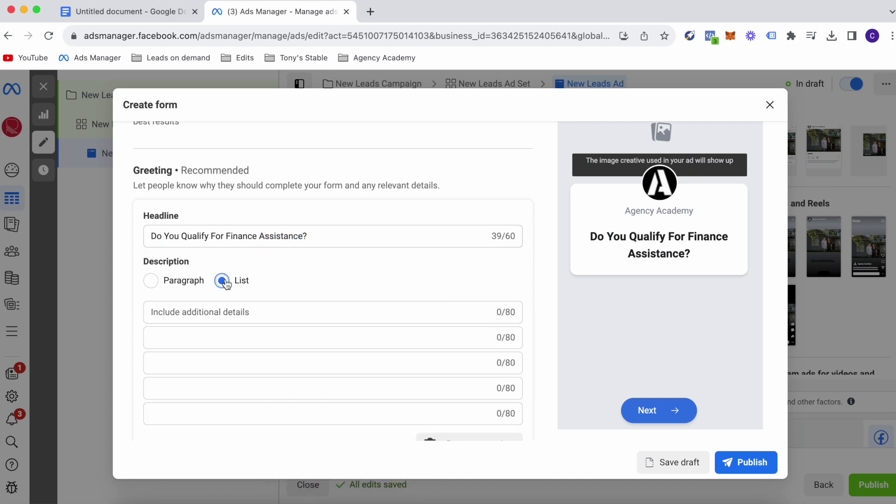
{"action": "left_click", "coordinate": [151, 281]}
{"action": "left_click", "coordinate": [201, 313]}
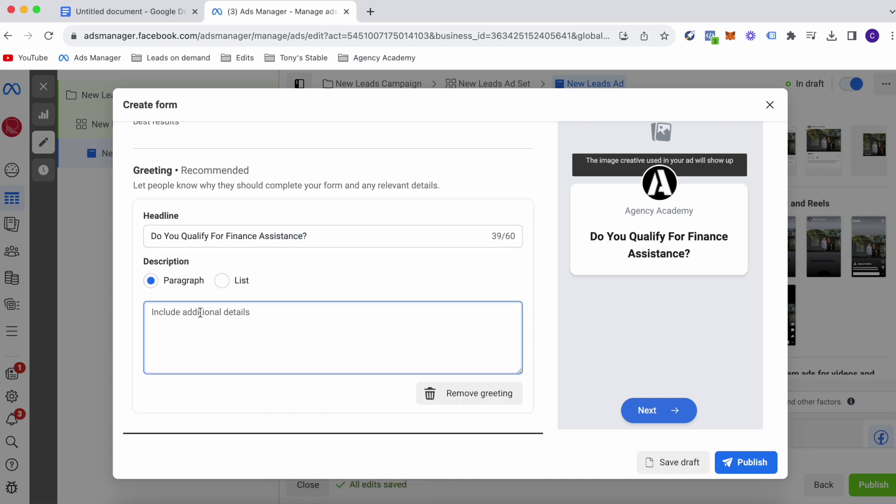
{"action": "type", "text": "Fill in your details to learn more"}
{"action": "scroll", "coordinate": [356, 276], "scroll_direction": "down", "scroll_amount": 3}
{"action": "scroll", "coordinate": [357, 276], "scroll_direction": "down", "scroll_amount": 3}
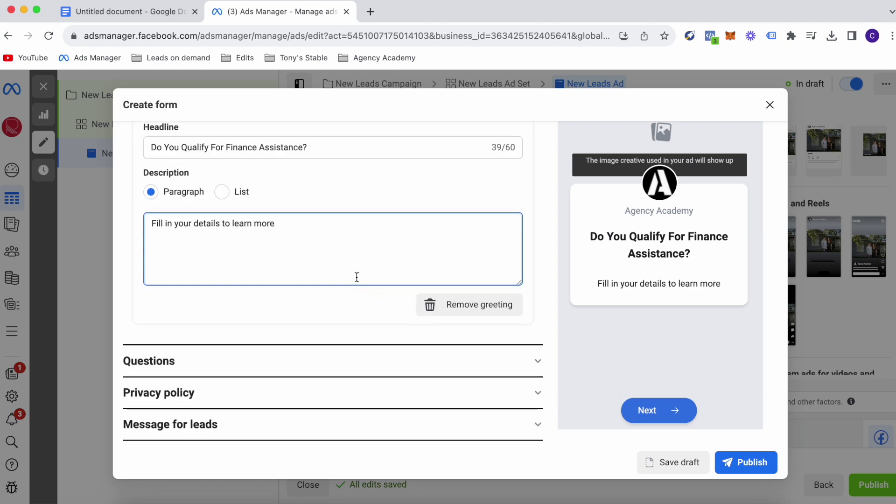
- Move Full name above Email and add a Phone number contact question
{"action": "left_click", "coordinate": [343, 362]}
{"action": "scroll", "coordinate": [182, 343], "scroll_direction": "down", "scroll_amount": 4}
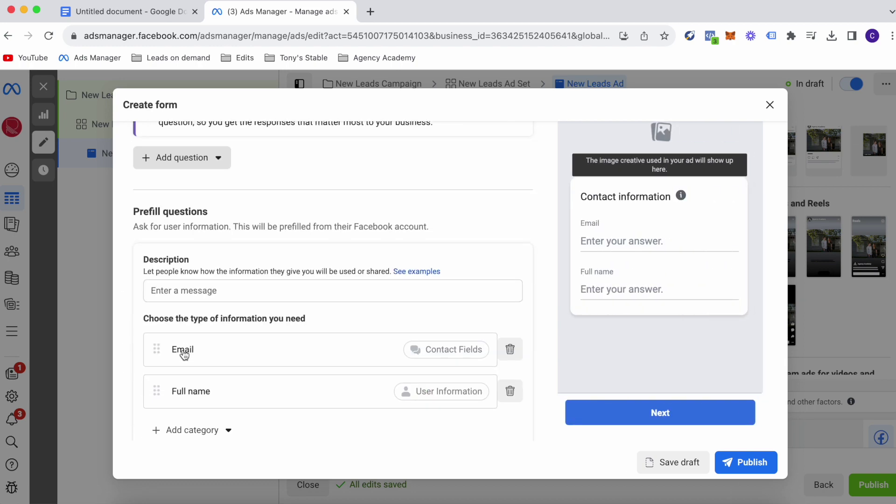
{"action": "scroll", "coordinate": [182, 350], "scroll_direction": "down", "scroll_amount": 2}
{"action": "left_click_drag", "start_coordinate": [158, 323], "coordinate": [159, 280]}
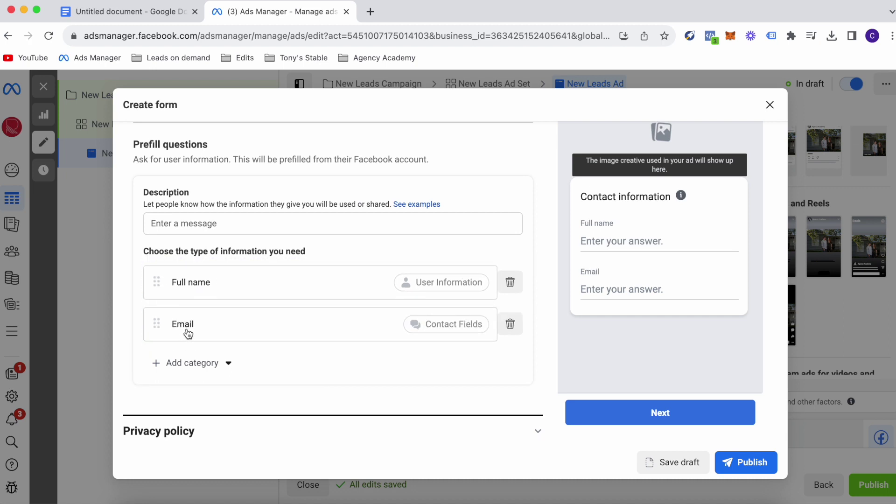
{"action": "left_click", "coordinate": [210, 363]}
{"action": "mouse_move", "coordinate": [196, 391]}
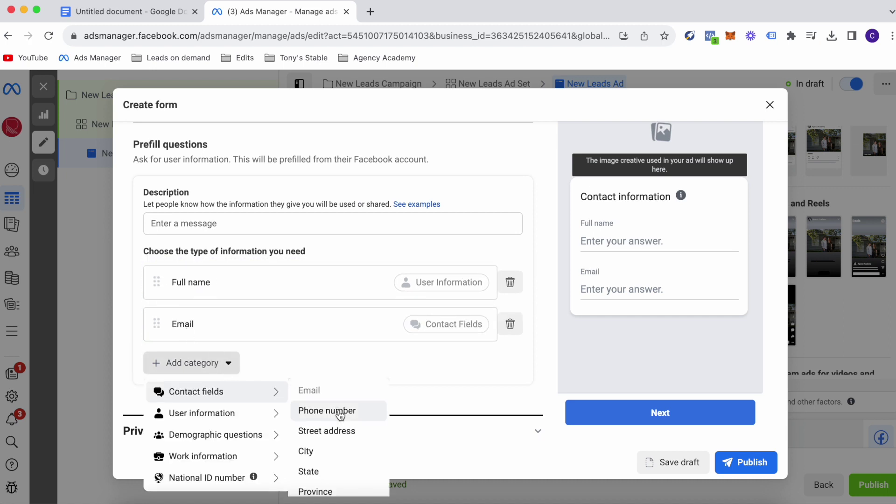
{"action": "left_click", "coordinate": [336, 411]}
- Describe the questions with 'Fill in your details' and expand Privacy policy and Message for leads
{"action": "left_click", "coordinate": [189, 226]}
{"action": "type", "text": "Fill in your details"}
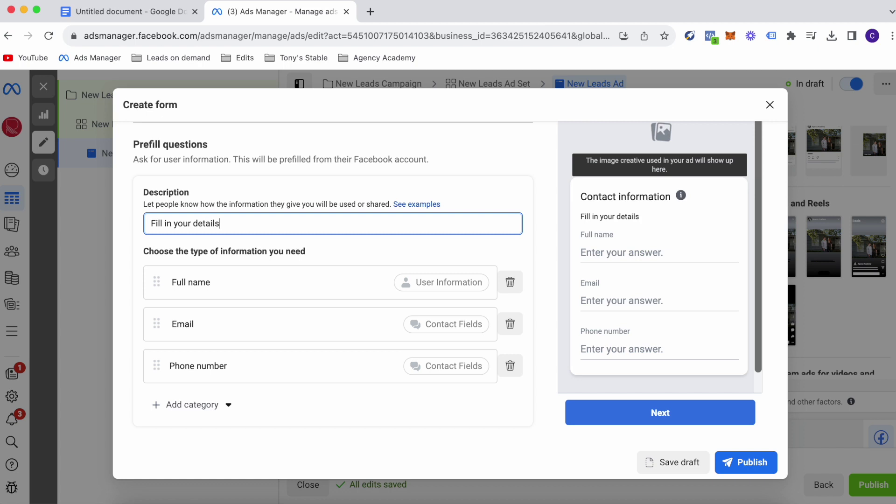
{"action": "scroll", "coordinate": [228, 306], "scroll_direction": "down", "scroll_amount": 3}
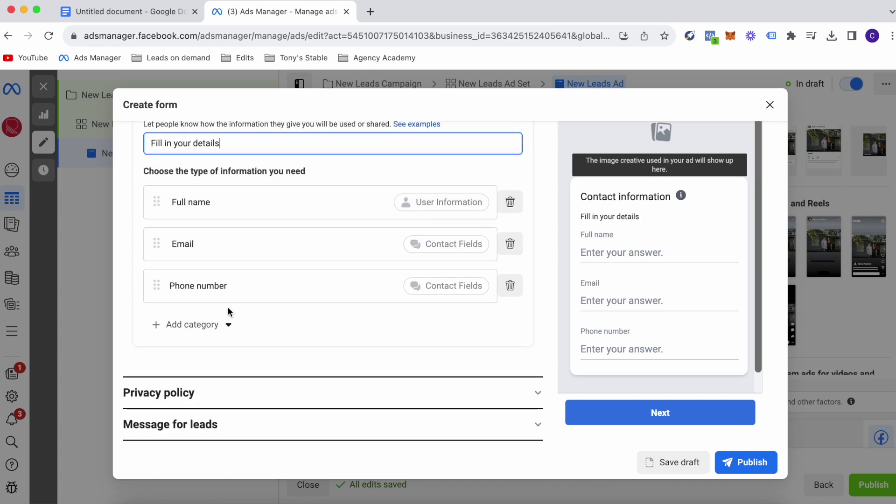
{"action": "left_click", "coordinate": [238, 392]}
{"action": "scroll", "coordinate": [224, 364], "scroll_direction": "down", "scroll_amount": 1}
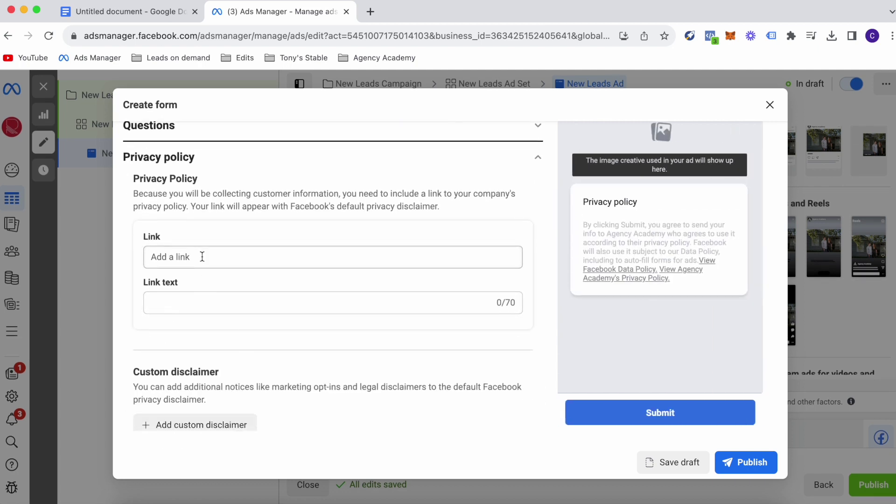
{"action": "scroll", "coordinate": [201, 256], "scroll_direction": "down", "scroll_amount": 2}
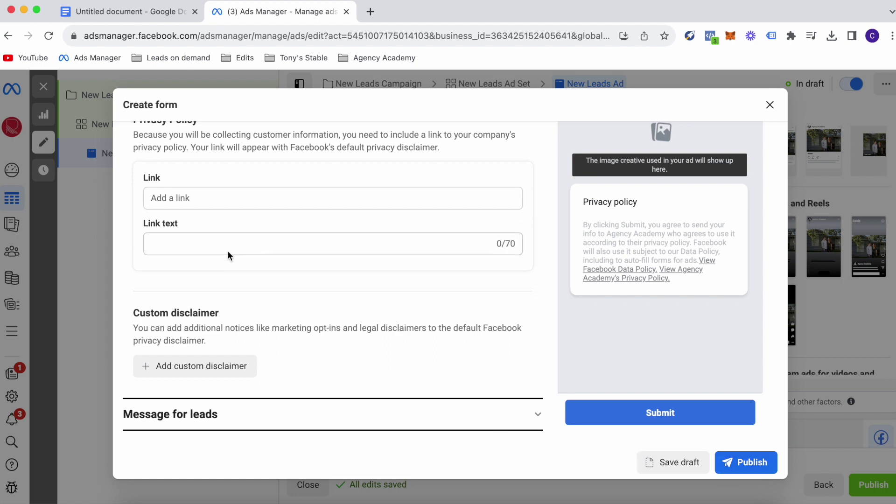
{"action": "left_click", "coordinate": [279, 414]}
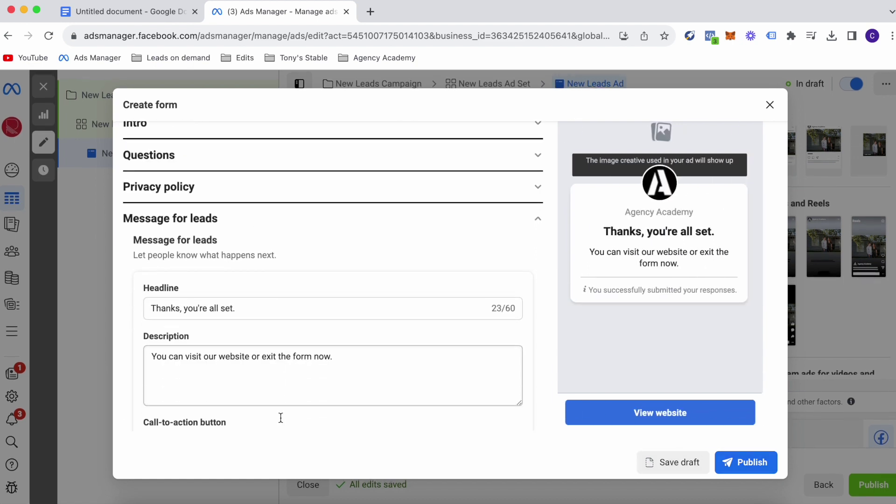
{"action": "scroll", "coordinate": [280, 416], "scroll_direction": "down", "scroll_amount": 5}
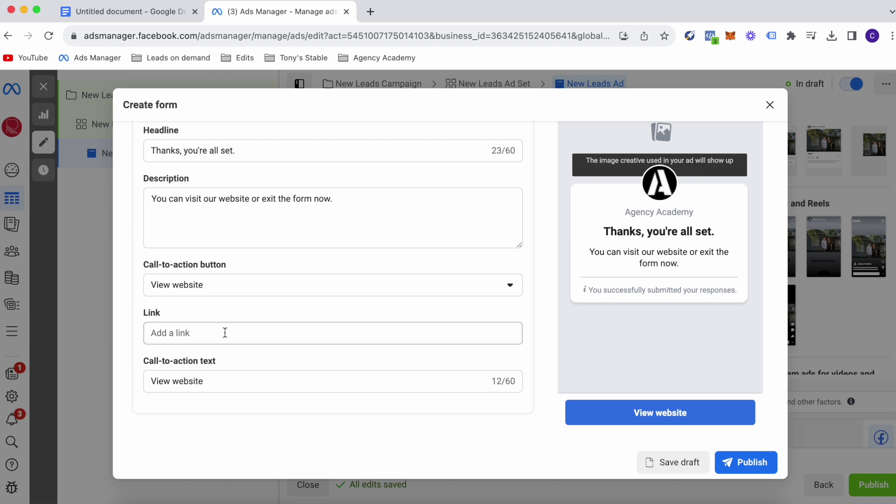
- Close the Create form dialog and confirm discarding the lead form
{"action": "left_click", "coordinate": [769, 104]}
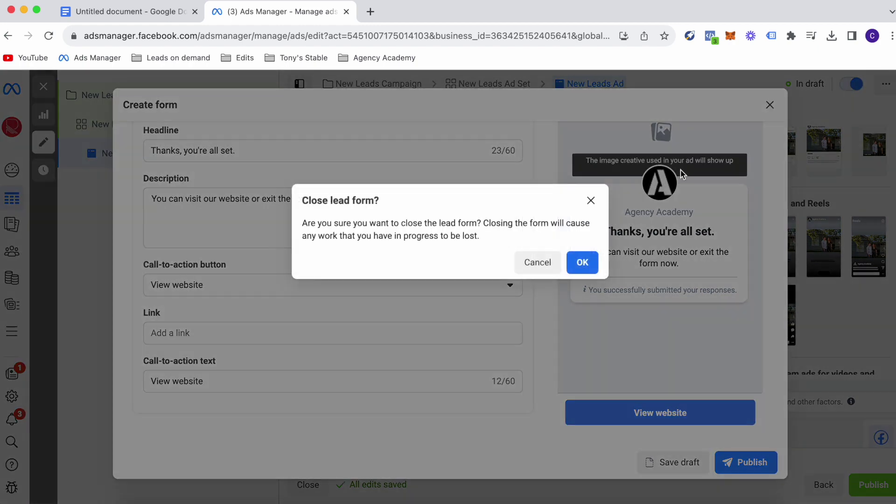
{"action": "left_click", "coordinate": [583, 262]}
{"action": "mouse_move", "coordinate": [658, 329]}
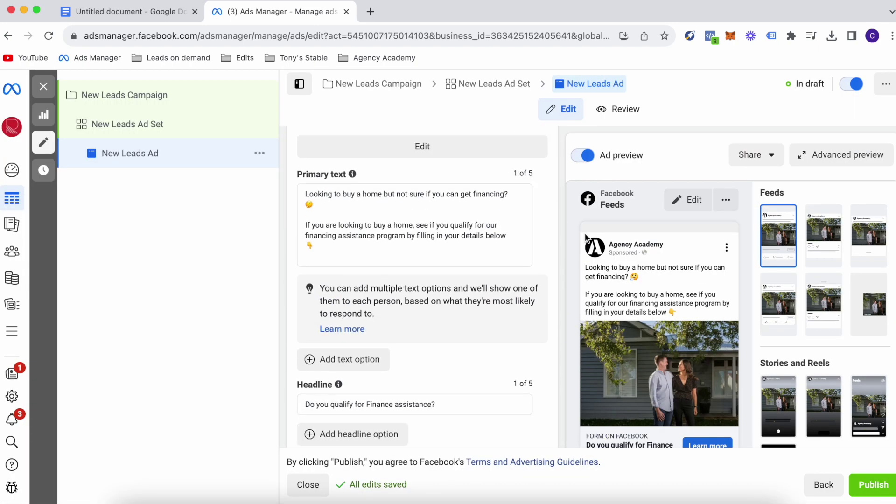
{"action": "scroll", "coordinate": [420, 279], "scroll_direction": "up", "scroll_amount": 5}
{"action": "scroll", "coordinate": [420, 280], "scroll_direction": "up", "scroll_amount": 2}
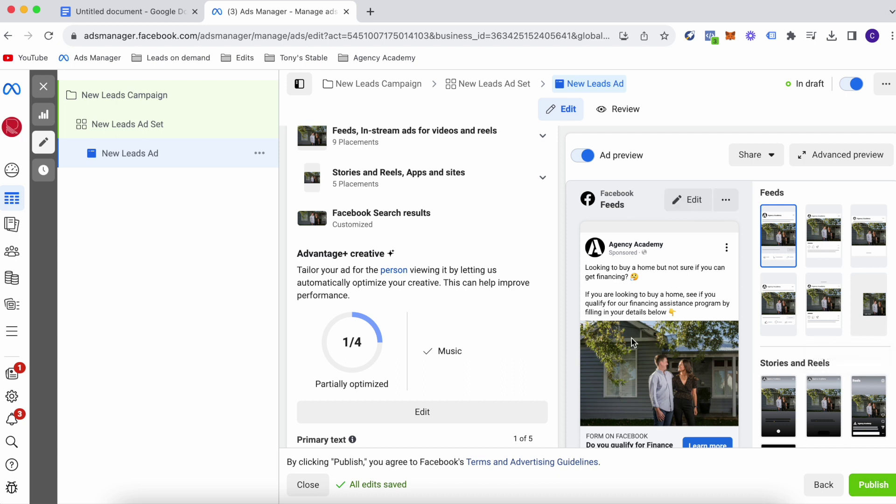
{"action": "scroll", "coordinate": [611, 328], "scroll_direction": "down", "scroll_amount": 2}
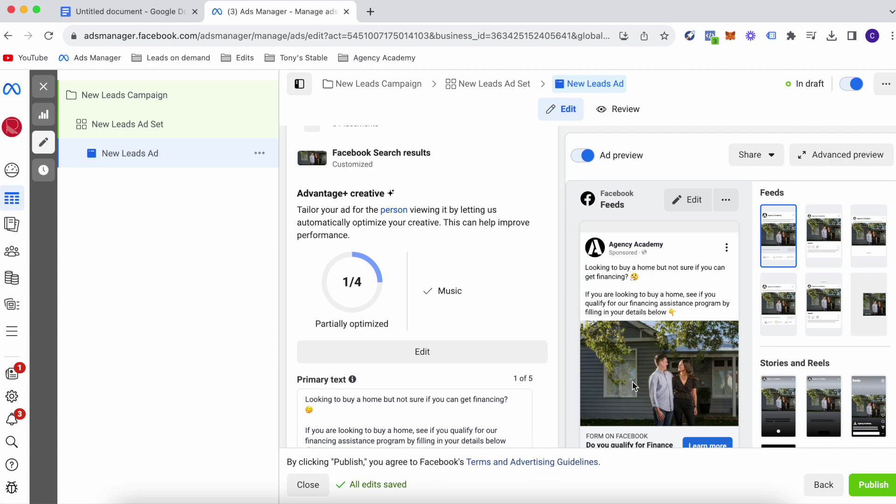
{"action": "scroll", "coordinate": [568, 310], "scroll_direction": "down", "scroll_amount": 4}
{"action": "scroll", "coordinate": [568, 311], "scroll_direction": "down", "scroll_amount": 1}
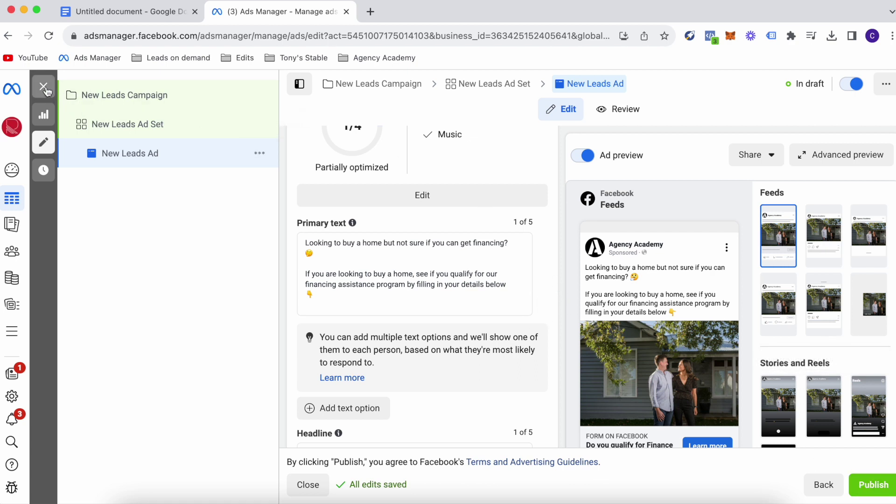
- Leave the ad editor without publishing and start a second Leads-objective campaign
{"action": "left_click", "coordinate": [46, 89]}
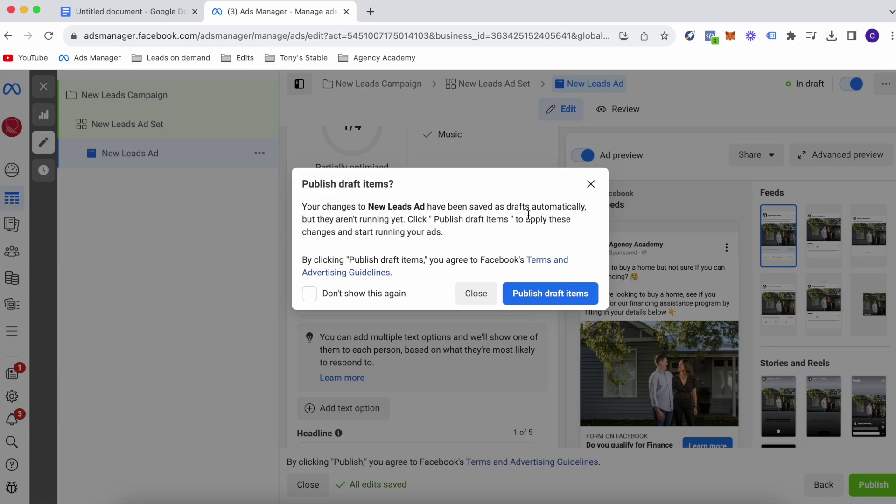
{"action": "left_click", "coordinate": [476, 293]}
{"action": "left_click", "coordinate": [851, 144]}
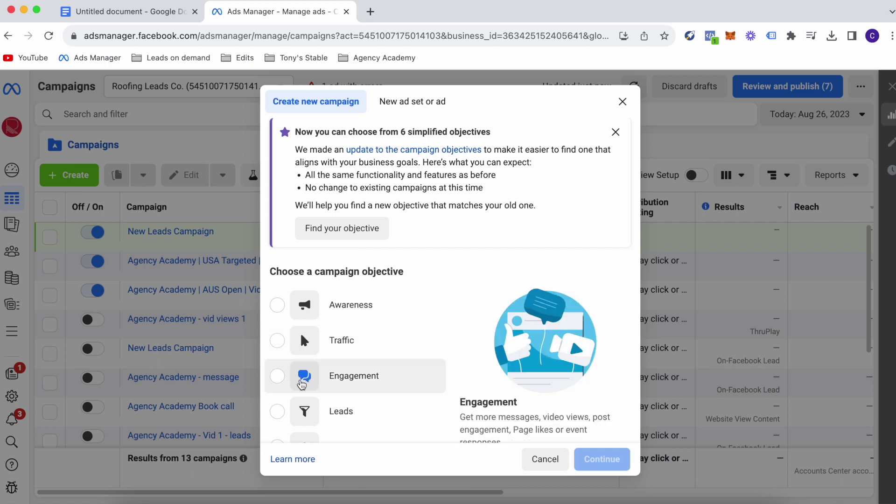
{"action": "scroll", "coordinate": [301, 333], "scroll_direction": "down", "scroll_amount": 1}
{"action": "left_click", "coordinate": [279, 373]}
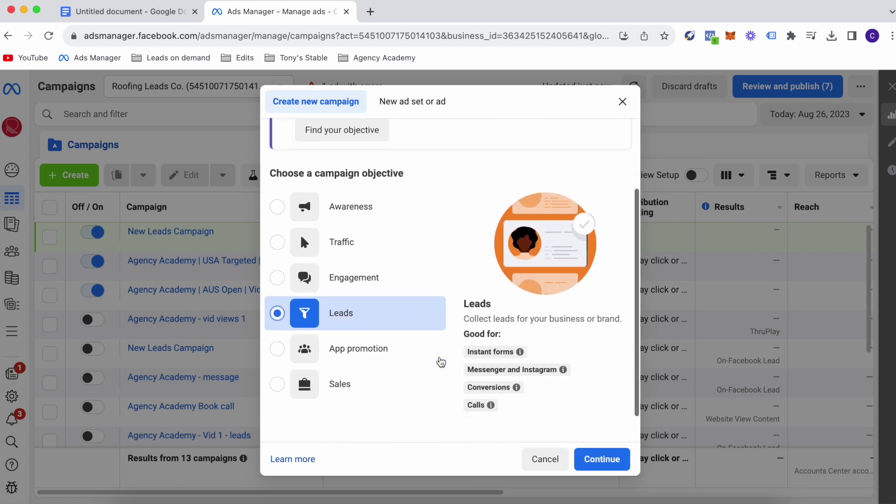
{"action": "scroll", "coordinate": [350, 315], "scroll_direction": "down", "scroll_amount": 3}
{"action": "left_click", "coordinate": [601, 459]}
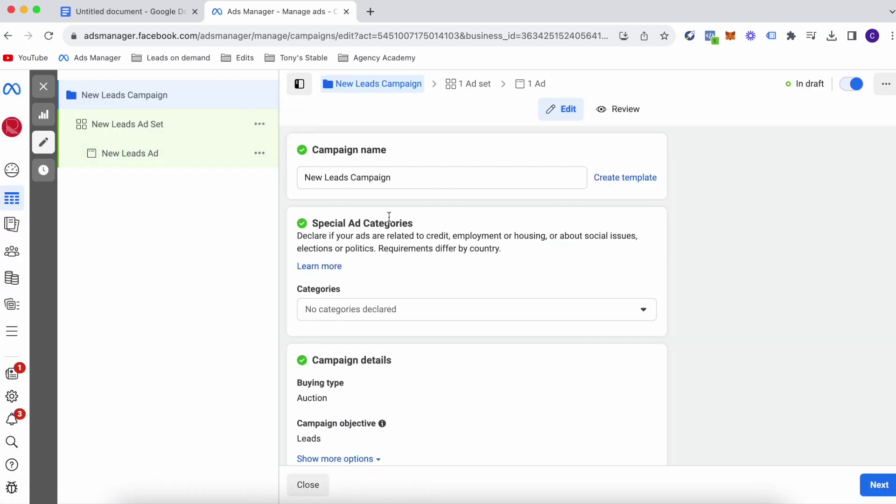
{"action": "scroll", "coordinate": [389, 217], "scroll_direction": "down", "scroll_amount": 2}
{"action": "scroll", "coordinate": [375, 204], "scroll_direction": "down", "scroll_amount": 3}
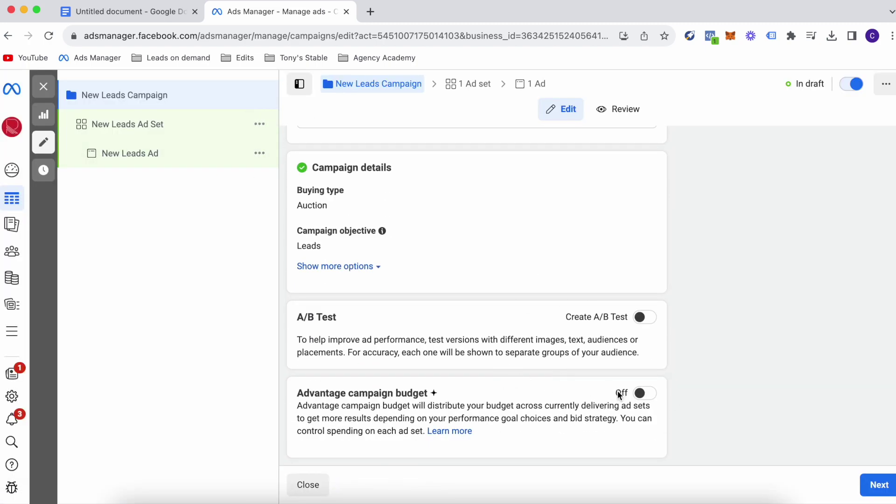
- Go to the ad set settings and change the conversion location to Instant forms
{"action": "left_click", "coordinate": [874, 483]}
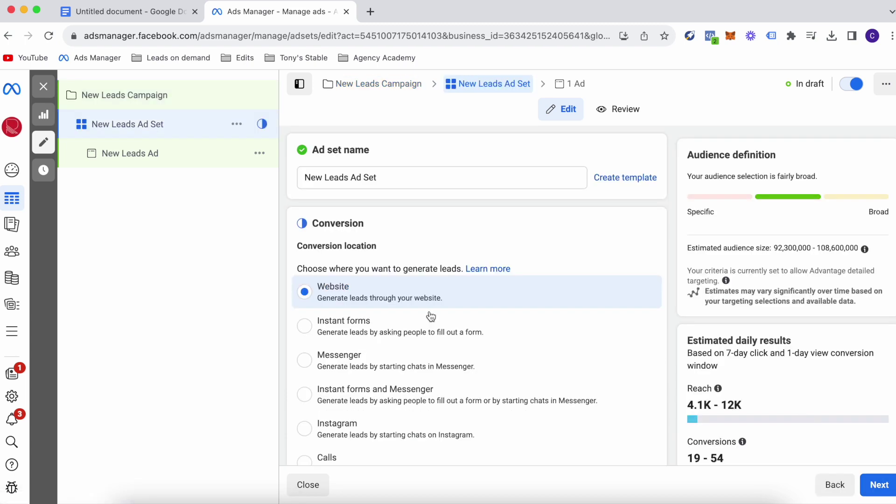
{"action": "scroll", "coordinate": [420, 272], "scroll_direction": "down", "scroll_amount": 3}
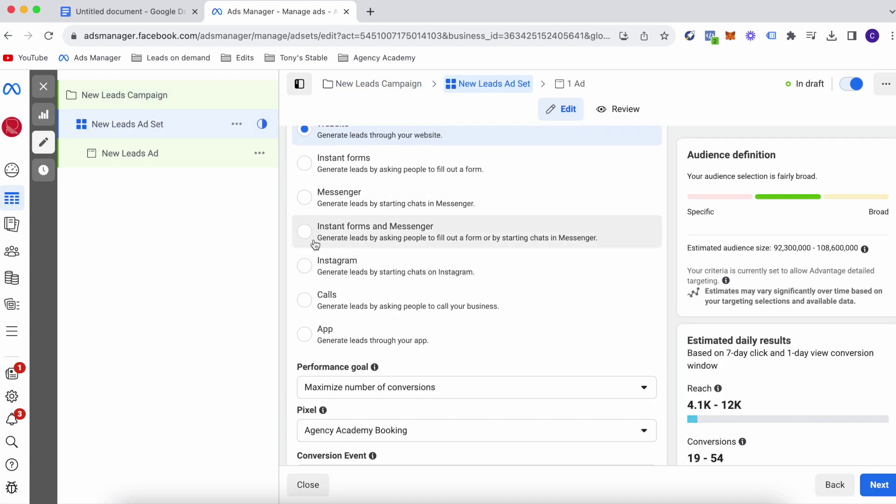
{"action": "left_click", "coordinate": [305, 163]}
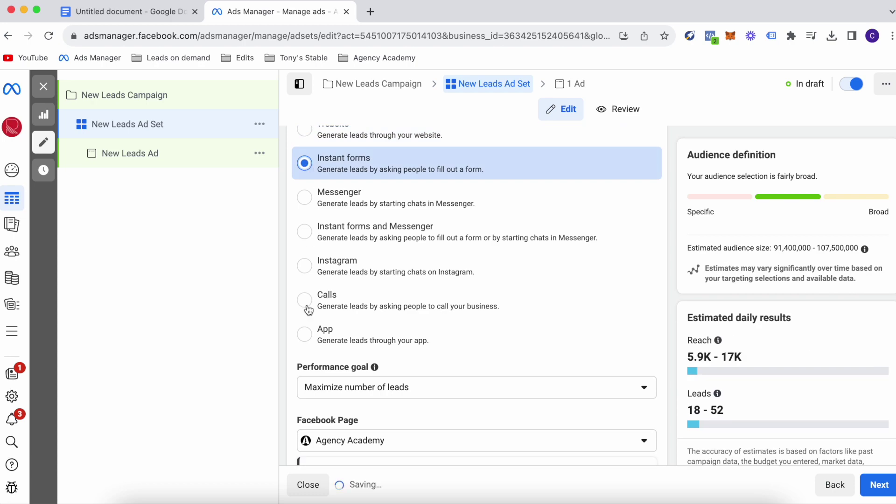
{"action": "scroll", "coordinate": [350, 231], "scroll_direction": "down", "scroll_amount": 4}
{"action": "scroll", "coordinate": [290, 268], "scroll_direction": "down", "scroll_amount": 5}
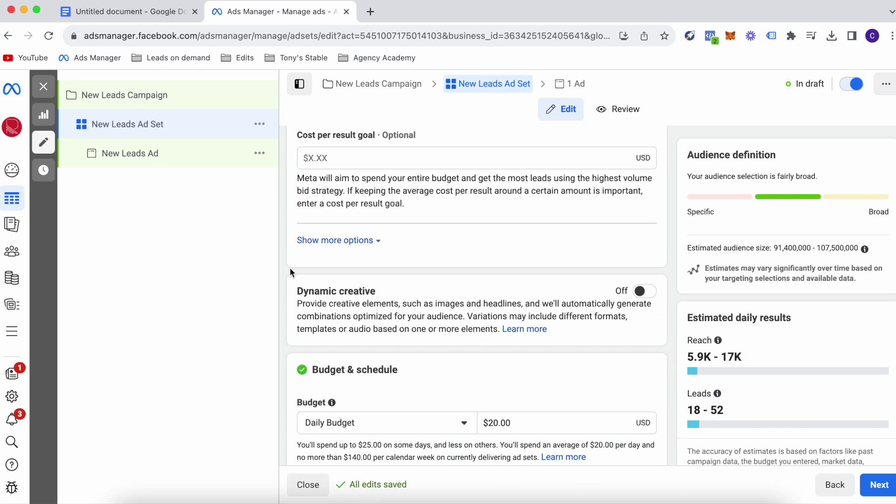
{"action": "scroll", "coordinate": [290, 267], "scroll_direction": "down", "scroll_amount": 3}
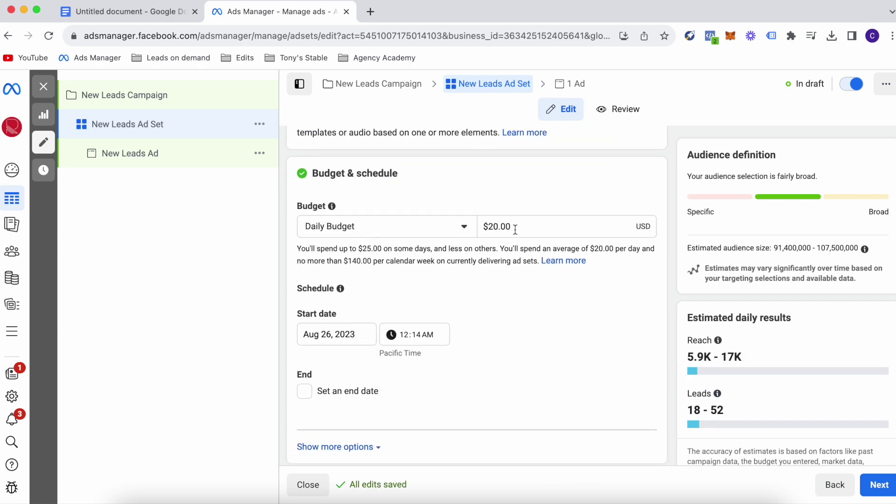
{"action": "scroll", "coordinate": [514, 321], "scroll_direction": "down", "scroll_amount": 5}
{"action": "scroll", "coordinate": [514, 321], "scroll_direction": "down", "scroll_amount": 5}
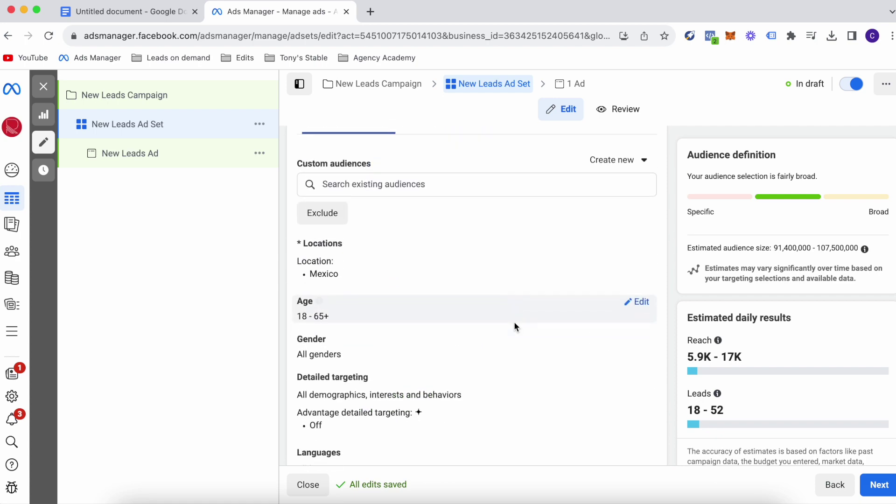
- Remove Mexico from the audience locations and add Melbourne Rd, Melbourne
{"action": "left_click", "coordinate": [639, 247]}
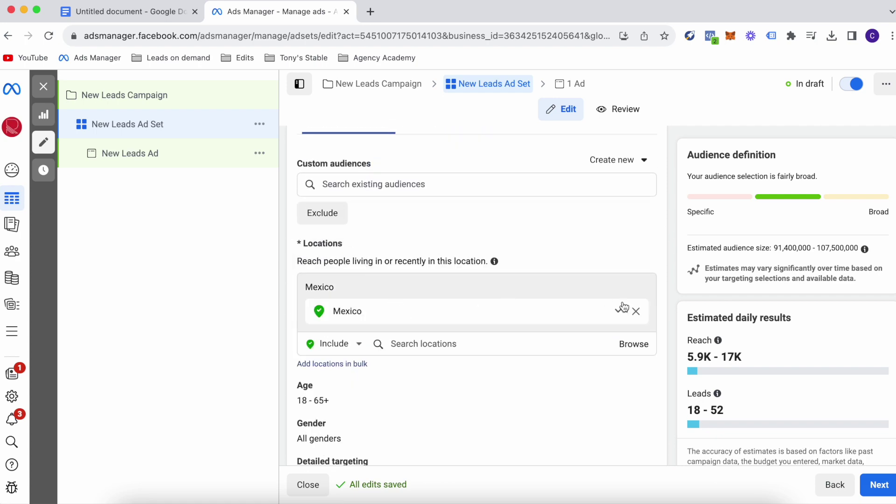
{"action": "left_click", "coordinate": [636, 310]}
{"action": "left_click", "coordinate": [435, 326]}
{"action": "type", "text": "melbourne"}
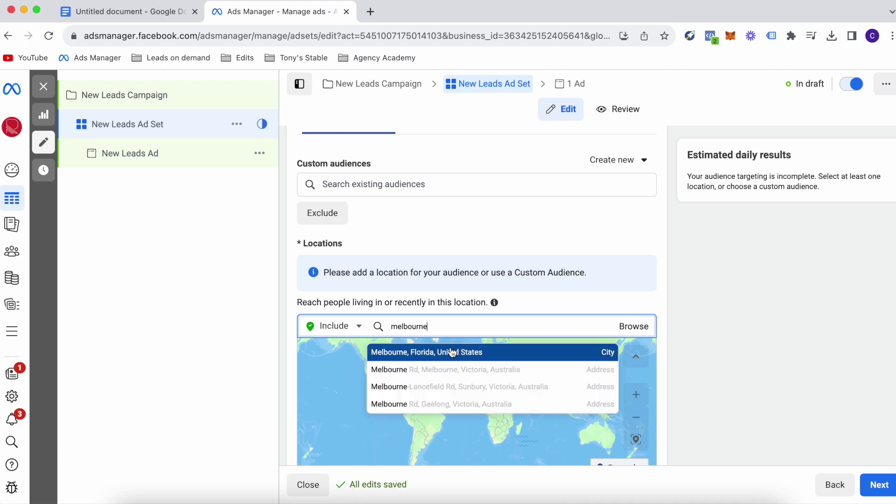
{"action": "left_click", "coordinate": [483, 368]}
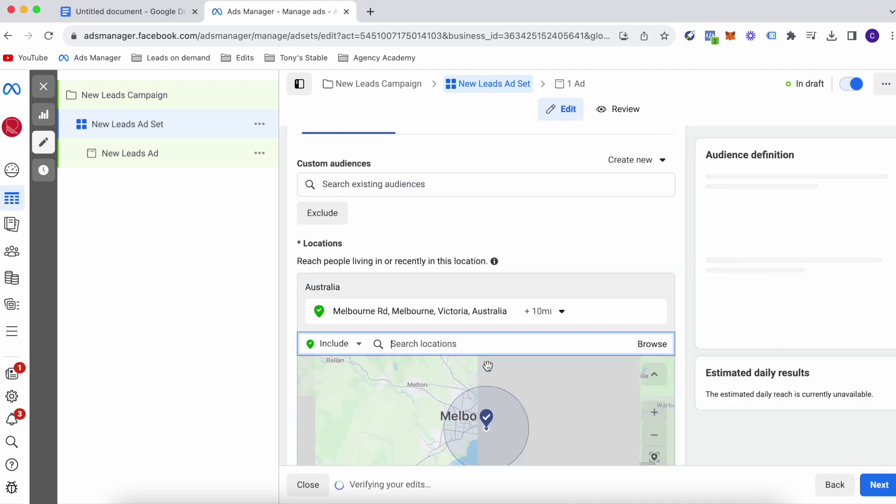
- Drop a location pin near Toorak and remove the Melbourne Rd location
{"action": "left_click", "coordinate": [635, 412]}
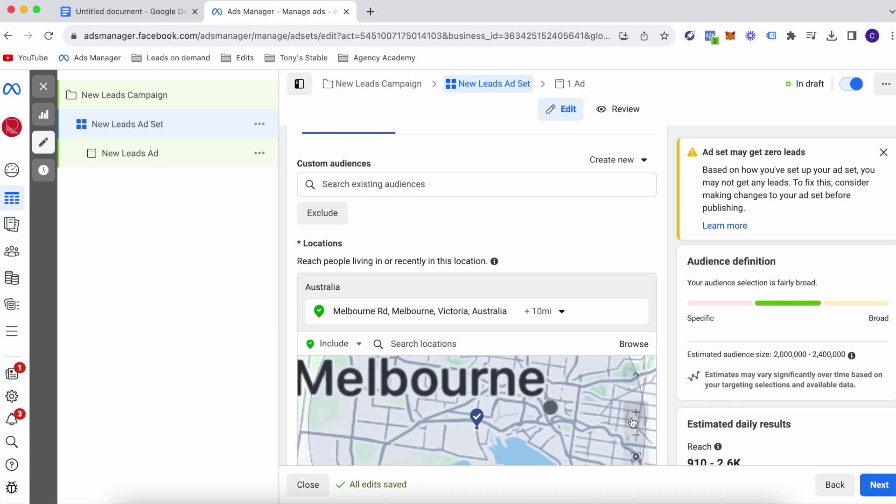
{"action": "scroll", "coordinate": [632, 420], "scroll_direction": "down", "scroll_amount": 1}
{"action": "left_click_drag", "start_coordinate": [538, 420], "coordinate": [492, 393]}
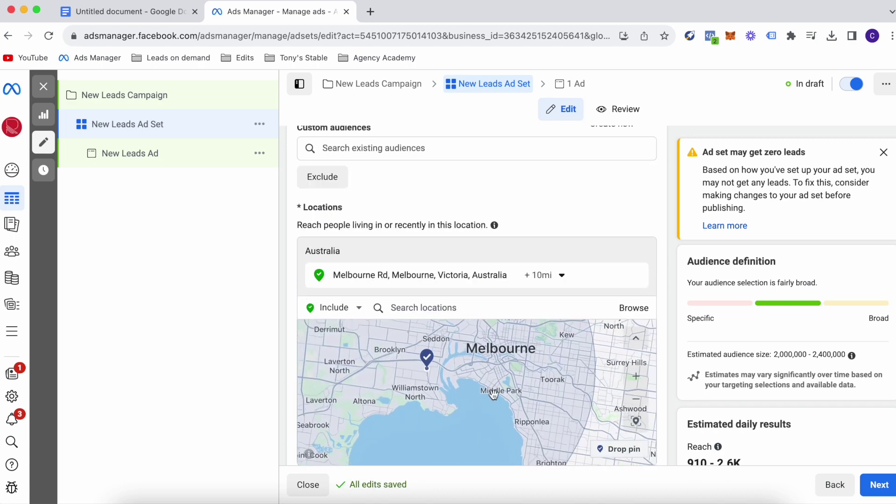
{"action": "left_click", "coordinate": [552, 388]}
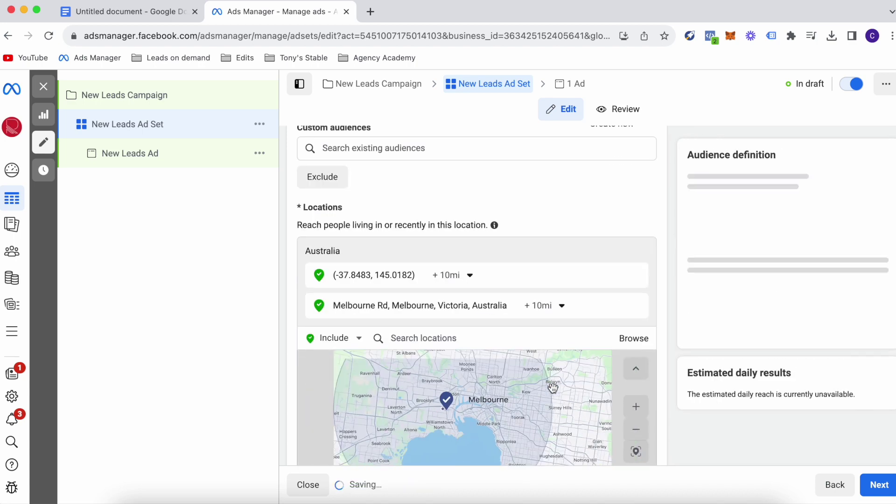
{"action": "left_click", "coordinate": [636, 304]}
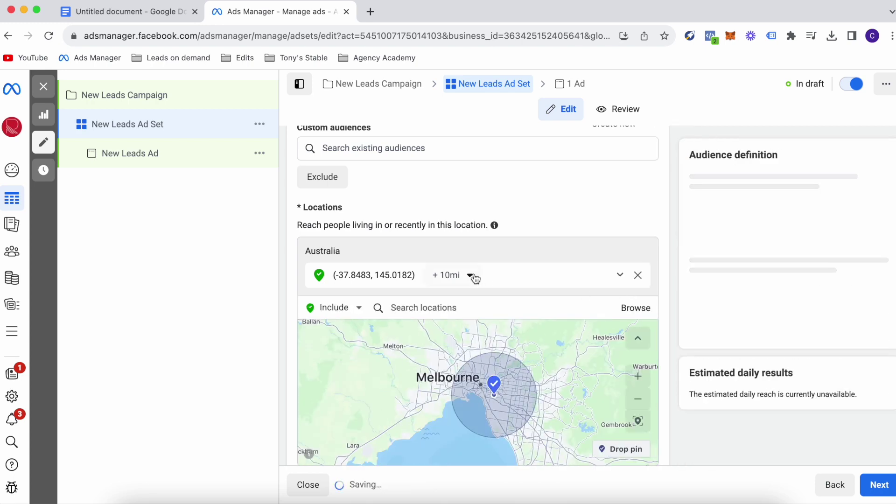
- Set the Toorak pin's radius to 5 miles
{"action": "left_click", "coordinate": [469, 275]}
{"action": "double_click", "coordinate": [499, 317]}
{"action": "key", "text": "BackSpace"}
{"action": "type", "text": "3"}
{"action": "key", "text": "Return"}
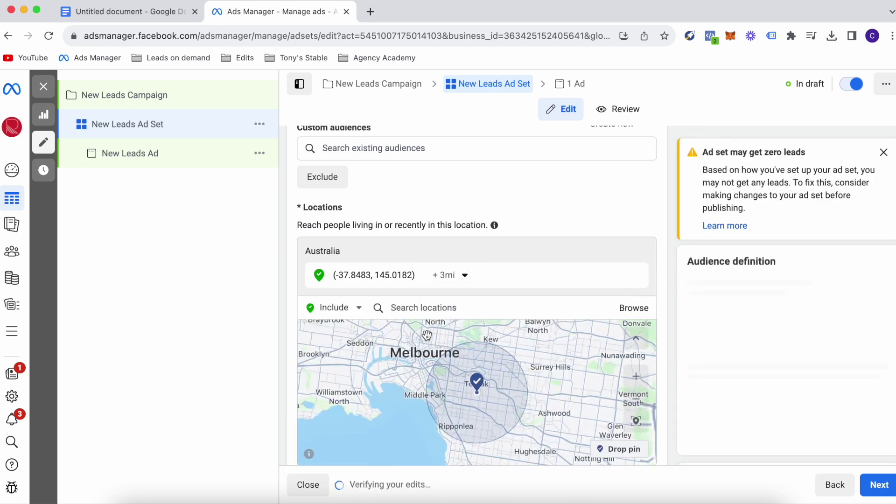
{"action": "left_click", "coordinate": [463, 275]}
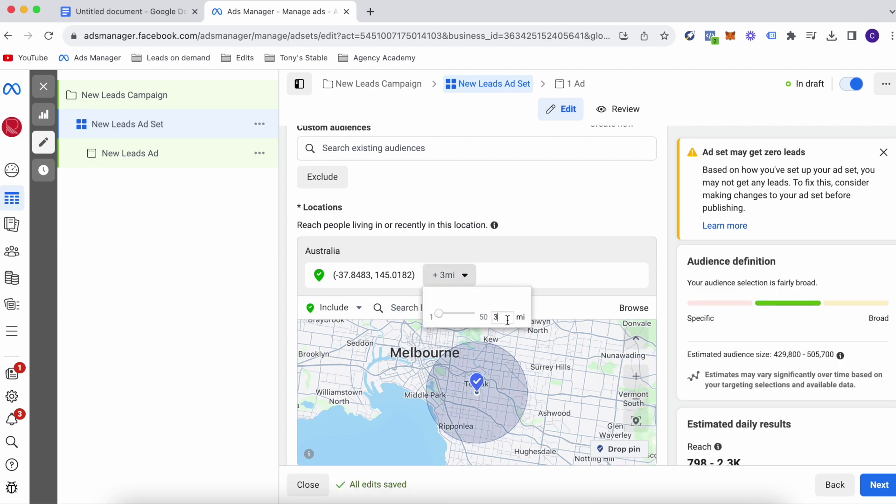
{"action": "key", "text": "Return"}
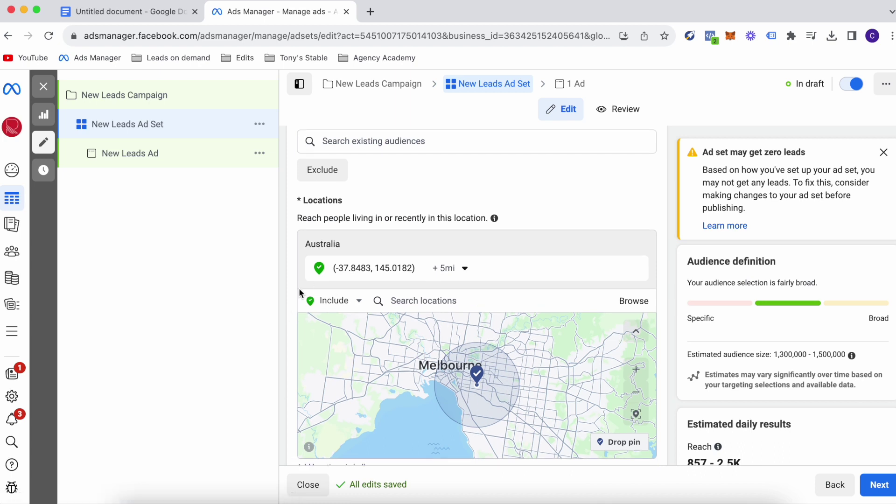
{"action": "scroll", "coordinate": [292, 291], "scroll_direction": "down", "scroll_amount": 5}
{"action": "scroll", "coordinate": [292, 291], "scroll_direction": "down", "scroll_amount": 3}
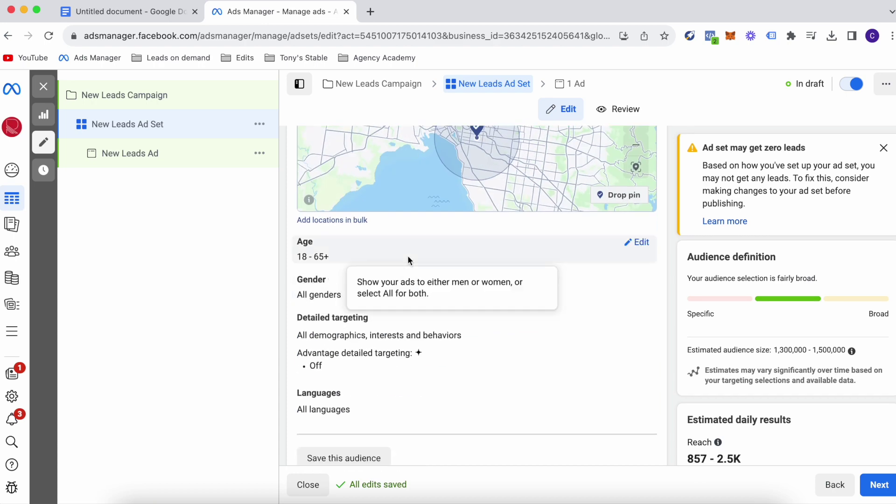
- Set the audience's minimum age to 25 and continue to the ad settings
{"action": "left_click", "coordinate": [630, 242]}
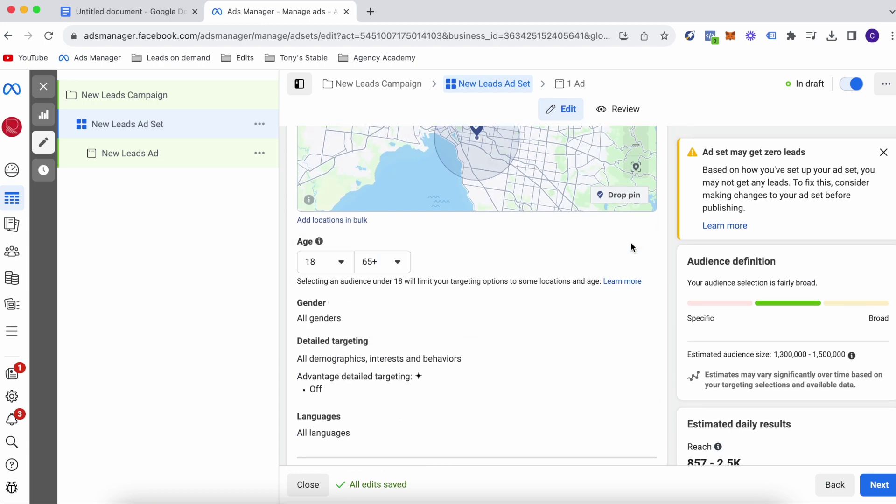
{"action": "left_click", "coordinate": [340, 264]}
{"action": "scroll", "coordinate": [326, 357], "scroll_direction": "down", "scroll_amount": 1}
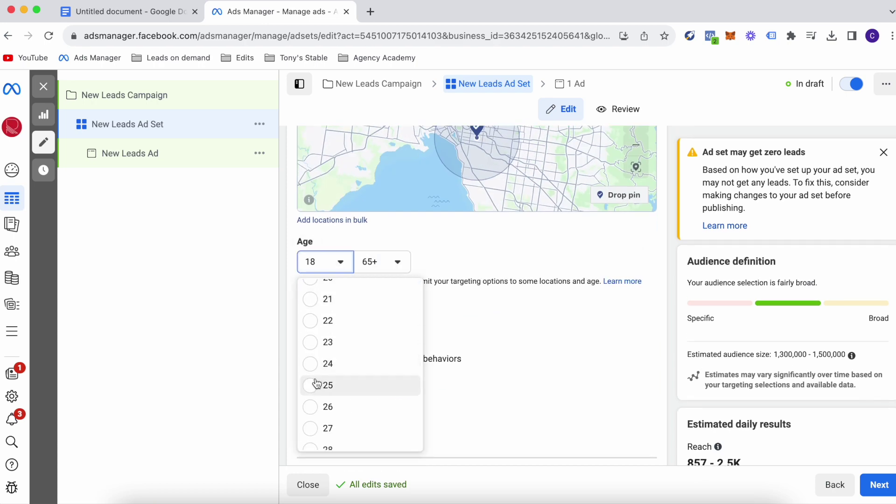
{"action": "left_click", "coordinate": [314, 384]}
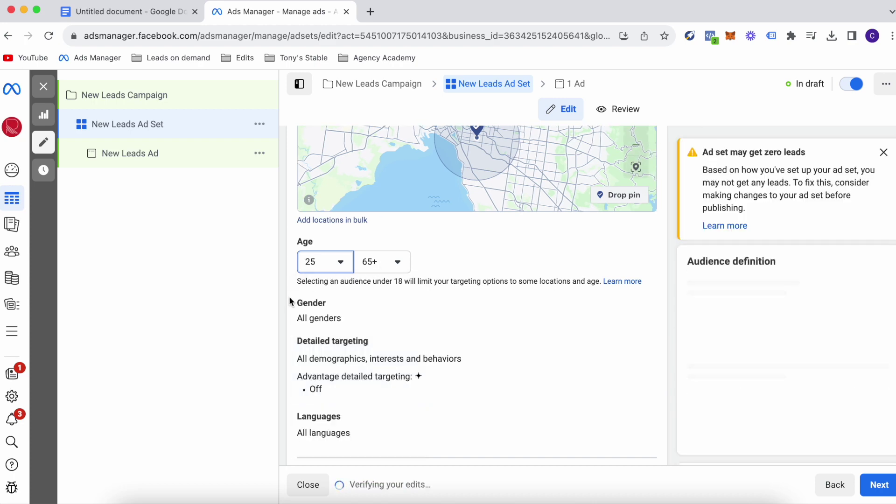
{"action": "scroll", "coordinate": [288, 296], "scroll_direction": "down", "scroll_amount": 5}
{"action": "left_click", "coordinate": [879, 485]}
{"action": "scroll", "coordinate": [404, 264], "scroll_direction": "down", "scroll_amount": 5}
{"action": "scroll", "coordinate": [392, 210], "scroll_direction": "down", "scroll_amount": 3}
{"action": "scroll", "coordinate": [370, 296], "scroll_direction": "down", "scroll_amount": 5}
{"action": "scroll", "coordinate": [370, 296], "scroll_direction": "down", "scroll_amount": 2}
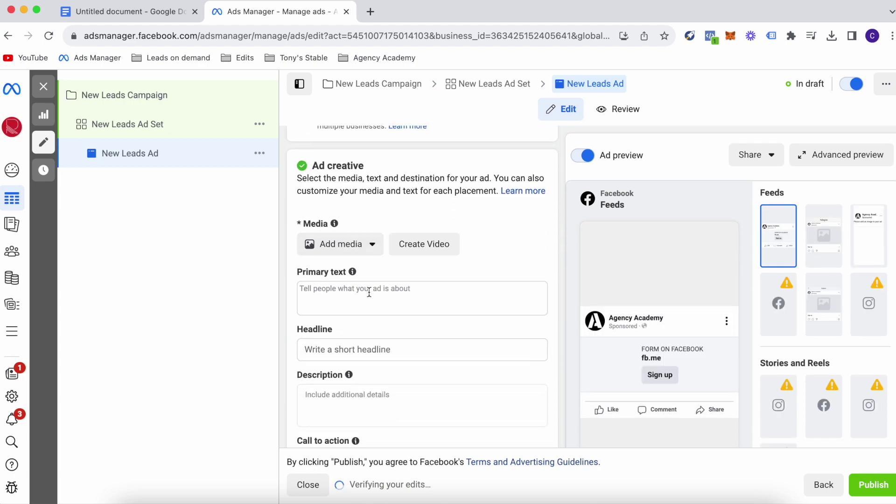
- Upload the before/after cleaning image to the ad, keeping the original crops
{"action": "left_click", "coordinate": [339, 244]}
{"action": "left_click", "coordinate": [344, 273]}
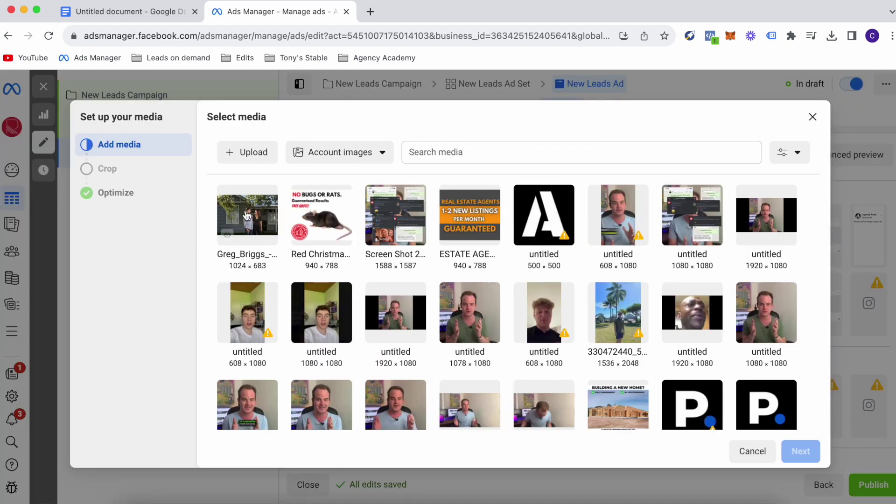
{"action": "left_click", "coordinate": [249, 151]}
{"action": "left_click", "coordinate": [354, 222]}
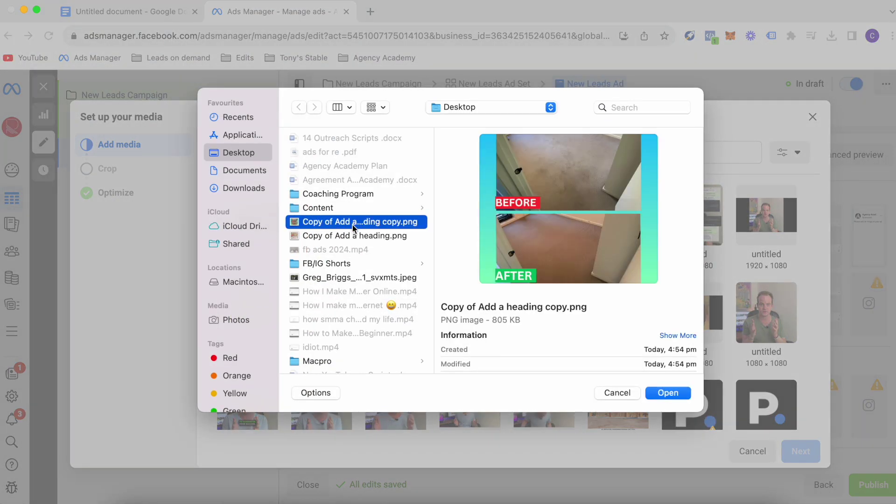
{"action": "double_click", "coordinate": [353, 237]}
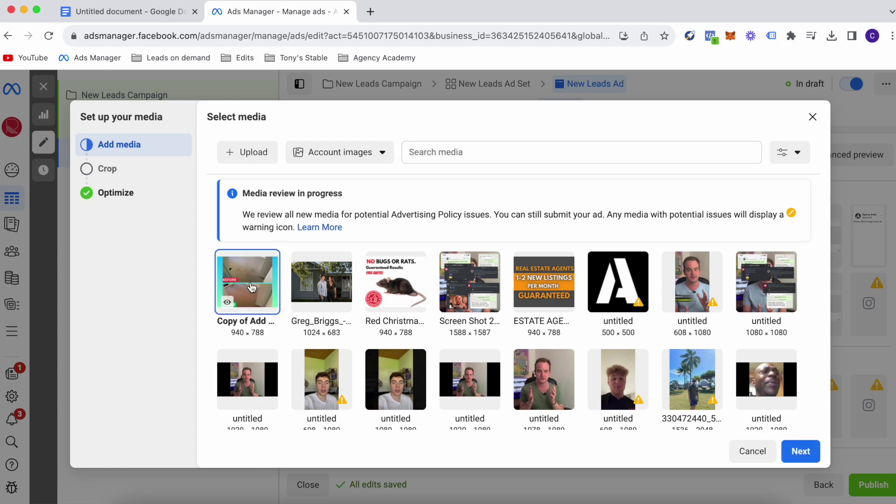
{"action": "left_click", "coordinate": [801, 451]}
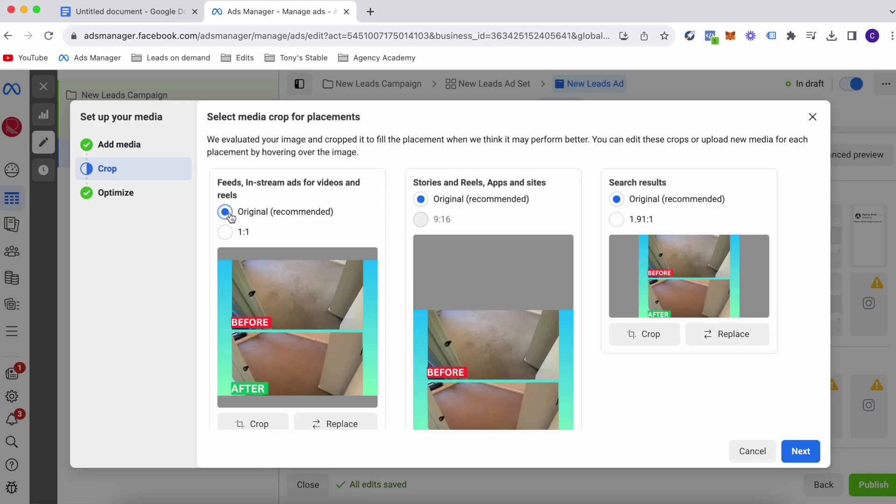
{"action": "left_click", "coordinate": [798, 449]}
{"action": "scroll", "coordinate": [812, 458], "scroll_direction": "down", "scroll_amount": 2}
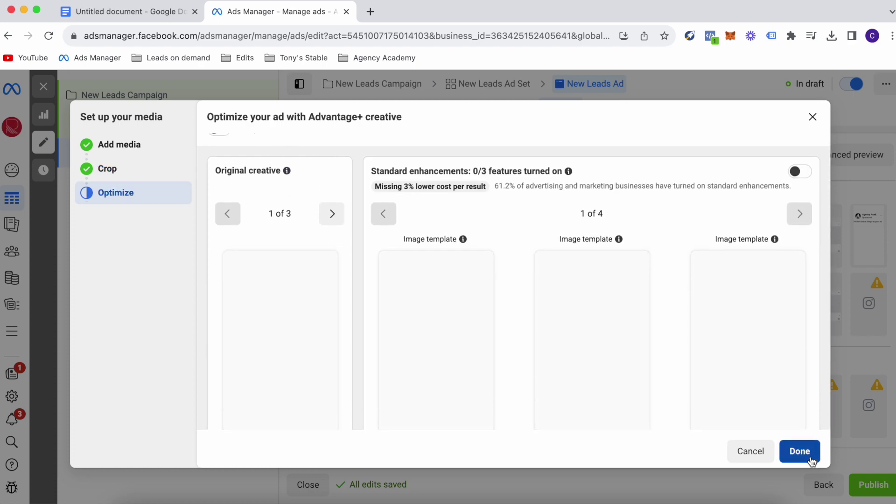
{"action": "left_click", "coordinate": [800, 450]}
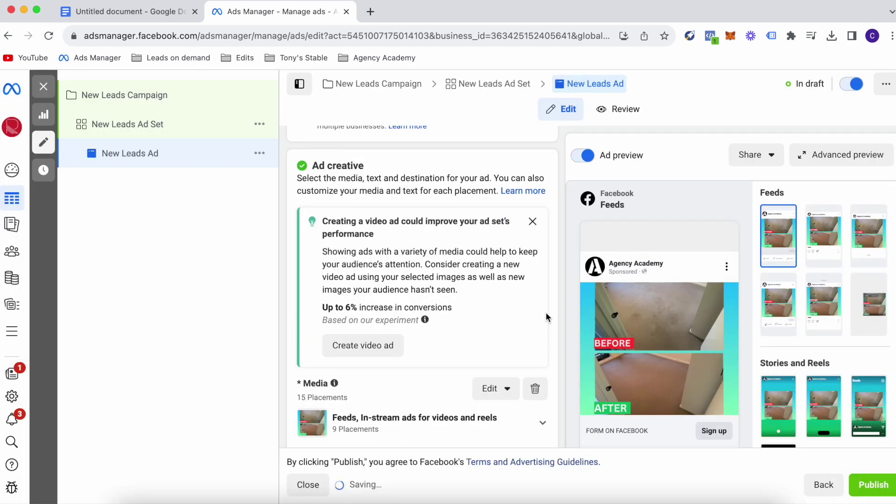
{"action": "scroll", "coordinate": [546, 312], "scroll_direction": "down", "scroll_amount": 3}
{"action": "scroll", "coordinate": [545, 312], "scroll_direction": "down", "scroll_amount": 3}
{"action": "scroll", "coordinate": [545, 311], "scroll_direction": "down", "scroll_amount": 3}
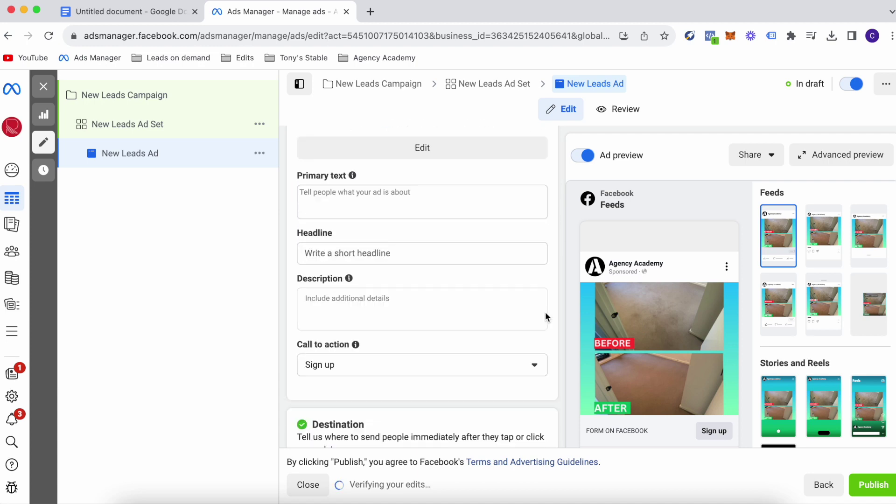
{"action": "scroll", "coordinate": [545, 316], "scroll_direction": "down", "scroll_amount": 3}
- Copy the carpet Cleaning ad copy from the Google Doc
{"action": "left_click", "coordinate": [130, 11]}
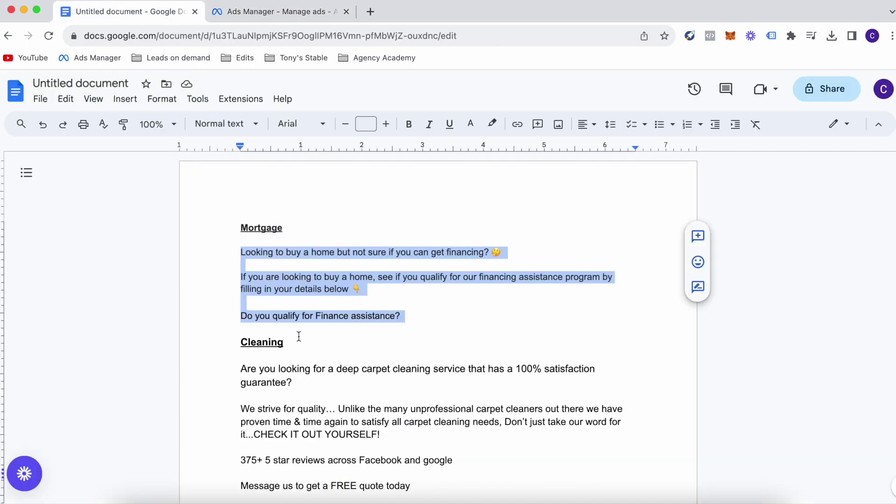
{"action": "scroll", "coordinate": [299, 337], "scroll_direction": "down", "scroll_amount": 3}
{"action": "scroll", "coordinate": [279, 294], "scroll_direction": "down", "scroll_amount": 1}
{"action": "left_click_drag", "start_coordinate": [239, 261], "coordinate": [343, 401]}
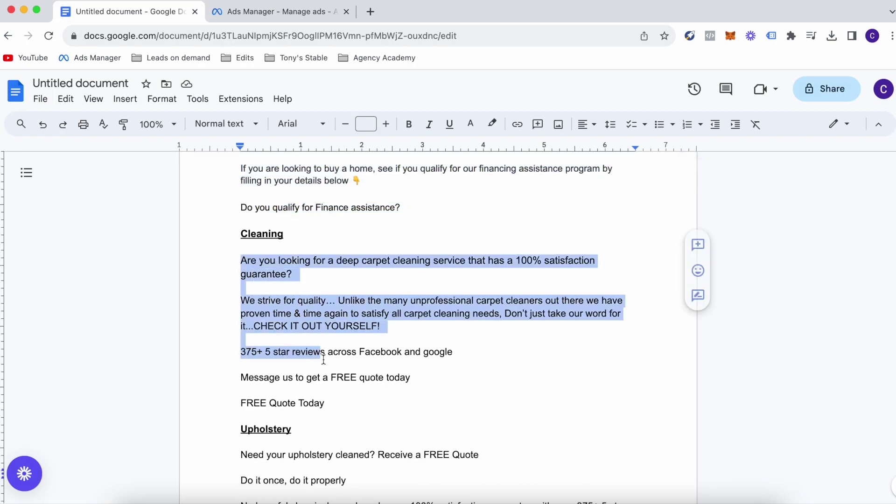
{"action": "right_click", "coordinate": [301, 302]}
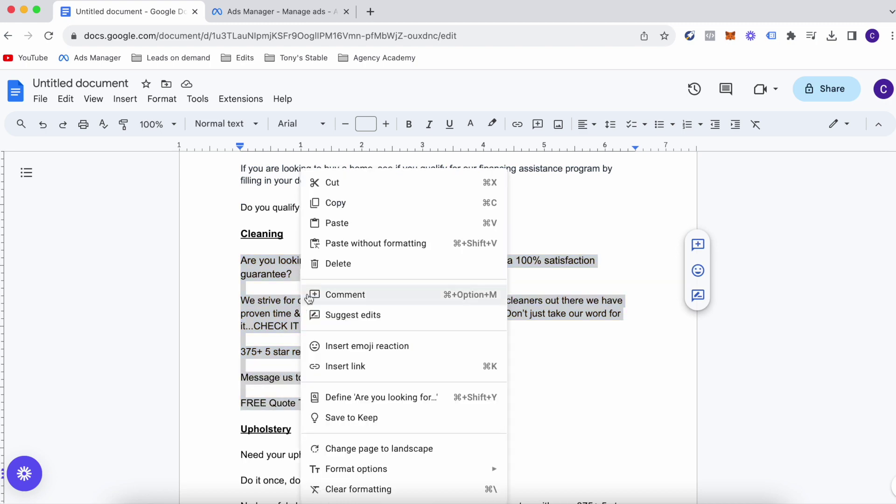
{"action": "left_click", "coordinate": [335, 202]}
- Paste the cleaning copy into Primary text and delete the stray 'a' before 100%
{"action": "left_click", "coordinate": [277, 11]}
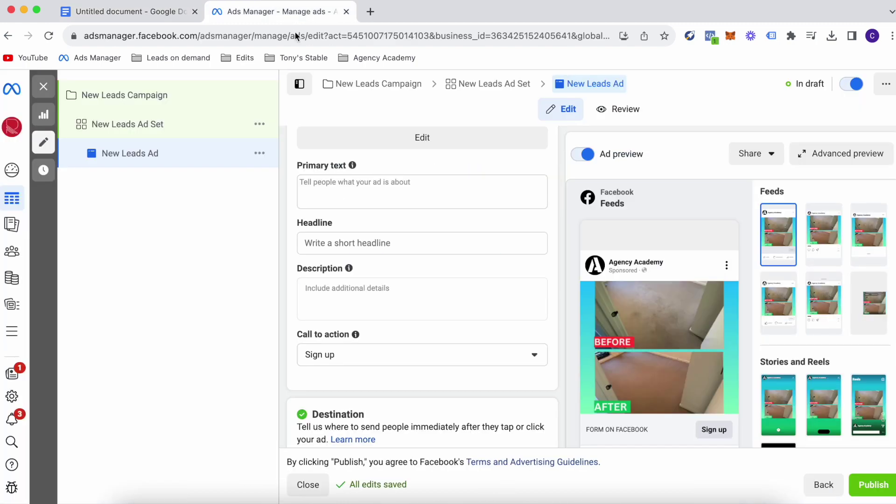
{"action": "left_click", "coordinate": [335, 187]}
{"action": "right_click", "coordinate": [335, 189]}
{"action": "left_click", "coordinate": [366, 278]}
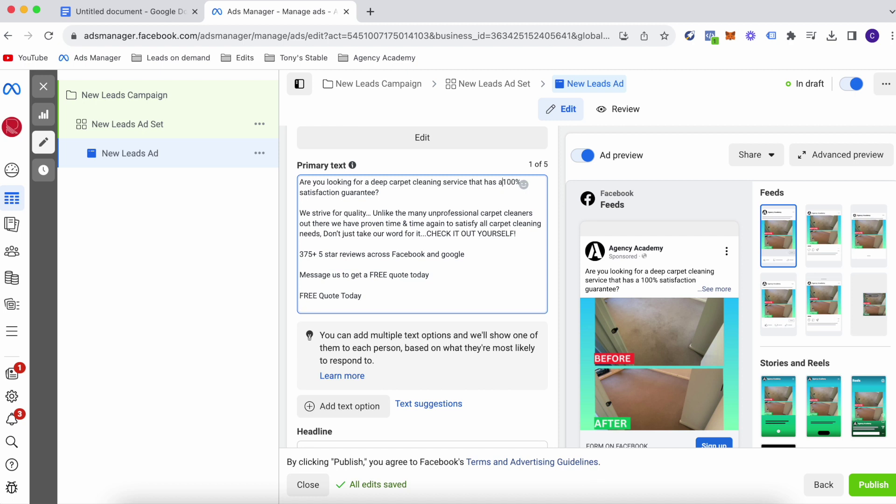
{"action": "key", "text": "BackSpace"}
{"action": "key", "text": "BackSpace"}
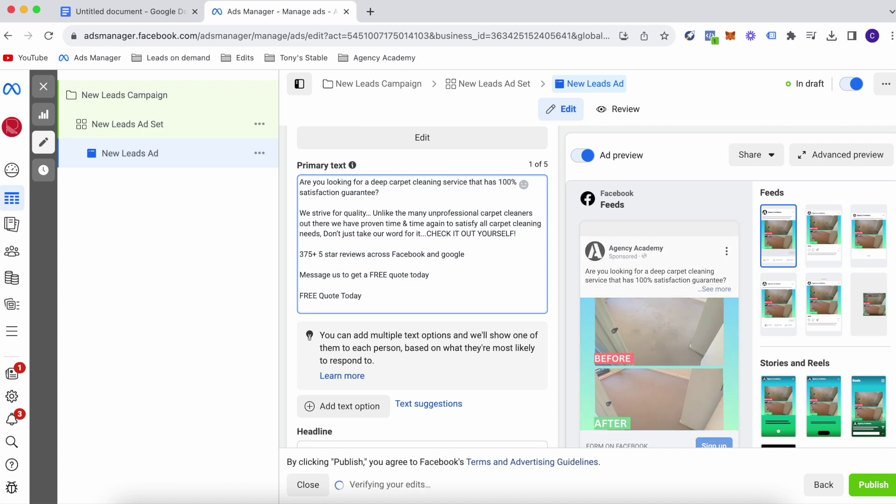
- Add an emoji after the opening 'guarantee?' question, followed by a blank line
{"action": "right_click", "coordinate": [400, 193]}
{"action": "left_click", "coordinate": [424, 201]}
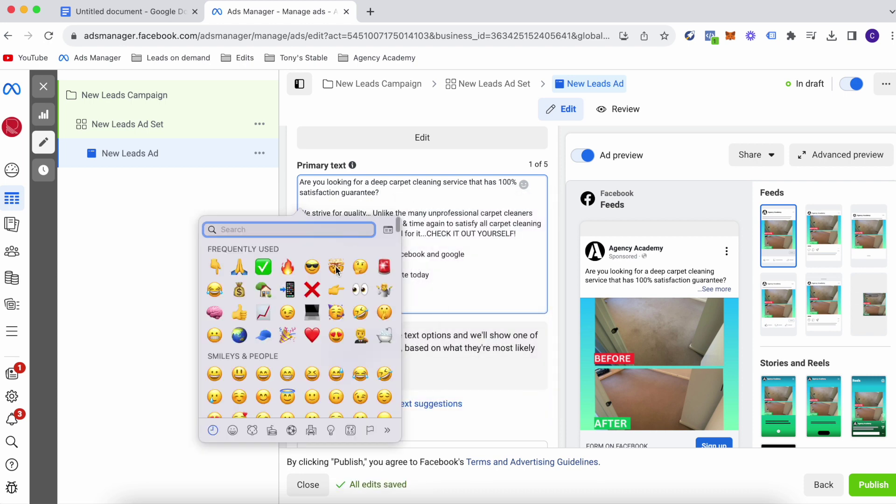
{"action": "left_click", "coordinate": [335, 265]}
{"action": "key", "text": "Return"}
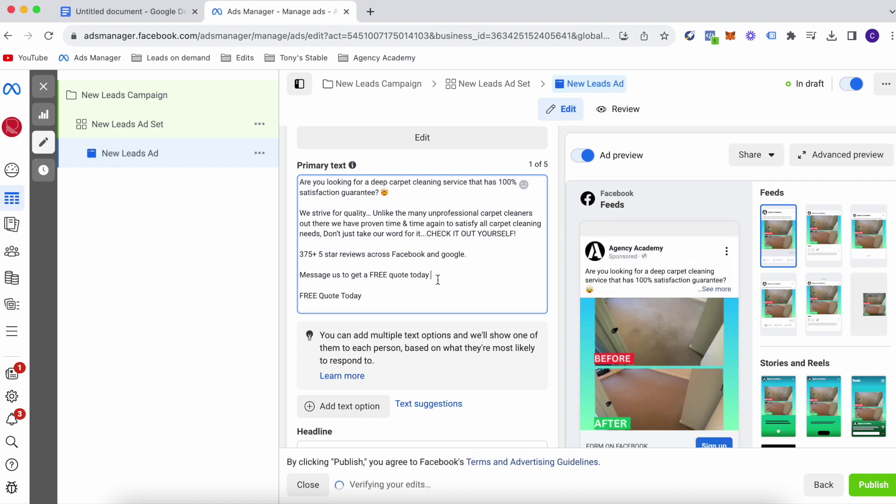
- Add a pointing-down emoji after 'quote today' and select the FREE Quote Today line
{"action": "right_click", "coordinate": [437, 277]}
{"action": "left_click", "coordinate": [473, 286]}
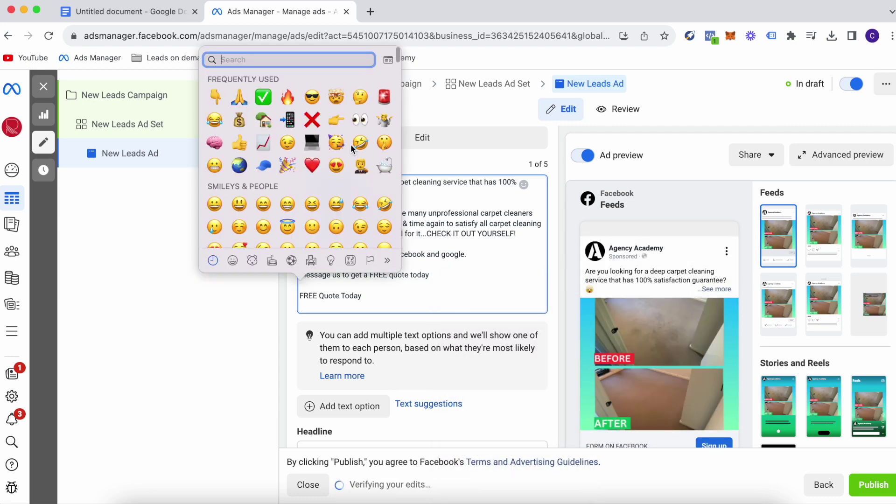
{"action": "left_click", "coordinate": [215, 97]}
{"action": "left_click_drag", "start_coordinate": [365, 286], "coordinate": [298, 286]}
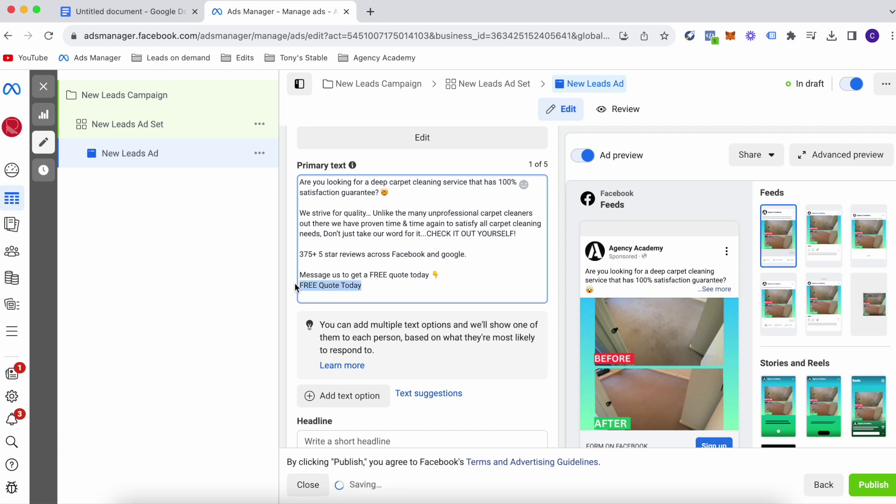
- Move 'FREE Quote Today' from the primary text into the Headline field
{"action": "right_click", "coordinate": [322, 284]}
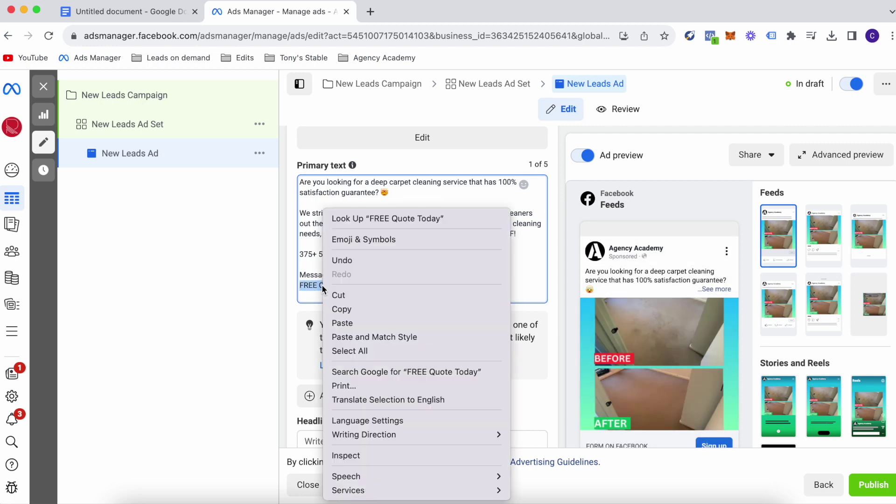
{"action": "left_click", "coordinate": [352, 298]}
{"action": "scroll", "coordinate": [359, 311], "scroll_direction": "down", "scroll_amount": 4}
{"action": "right_click", "coordinate": [361, 318]}
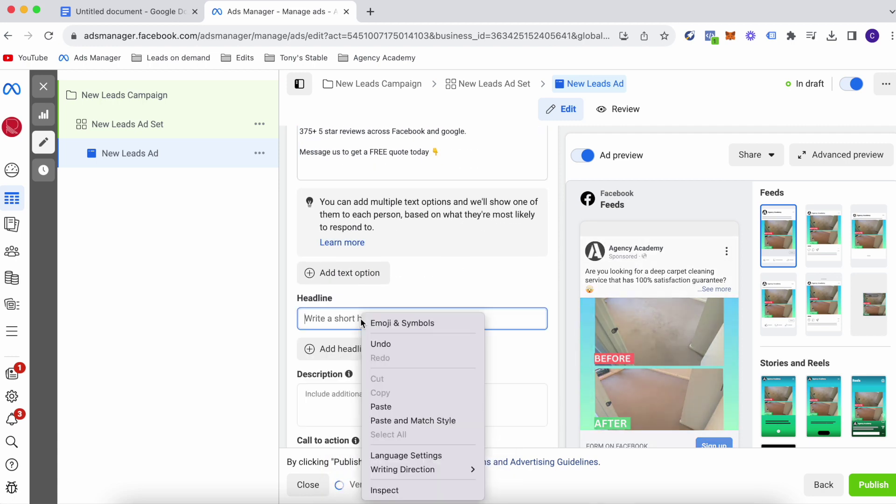
{"action": "left_click", "coordinate": [395, 408]}
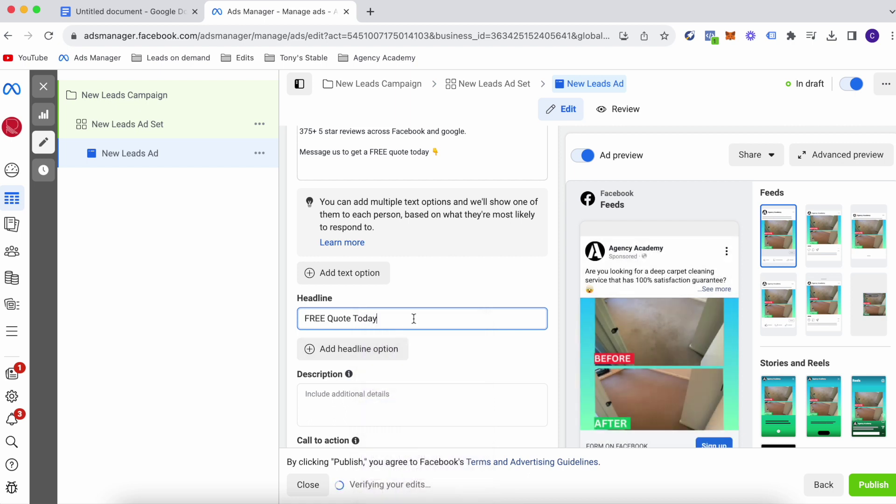
- Add a 👉 emoji to the end of the headline, separated by a space
{"action": "right_click", "coordinate": [407, 315]}
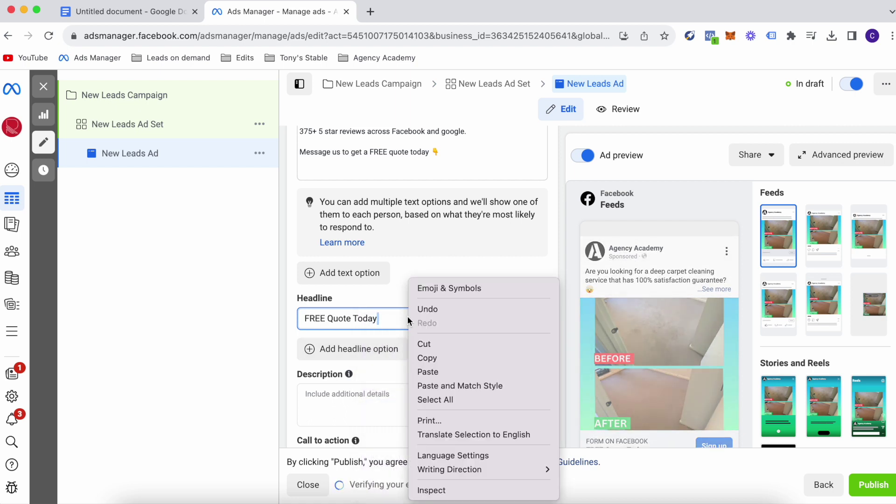
{"action": "left_click", "coordinate": [437, 291]}
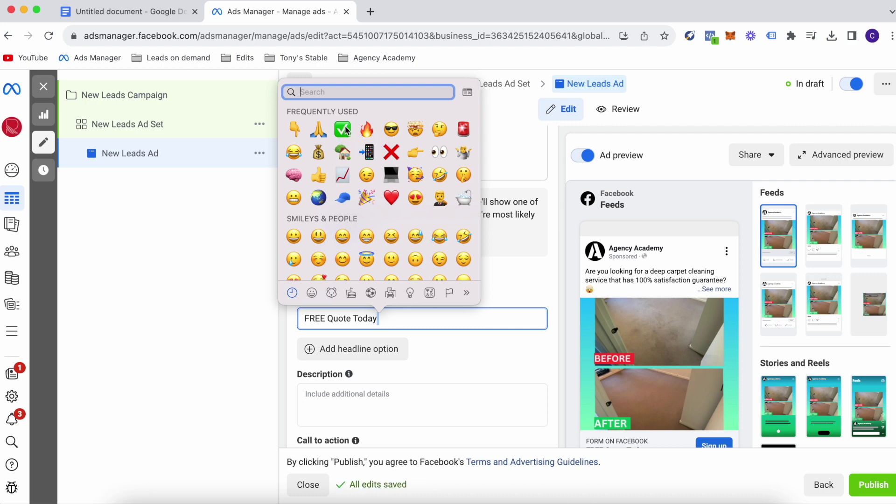
{"action": "left_click", "coordinate": [412, 155]}
{"action": "key", "text": "Left"}
{"action": "scroll", "coordinate": [431, 323], "scroll_direction": "down", "scroll_amount": 3}
{"action": "scroll", "coordinate": [431, 321], "scroll_direction": "down", "scroll_amount": 3}
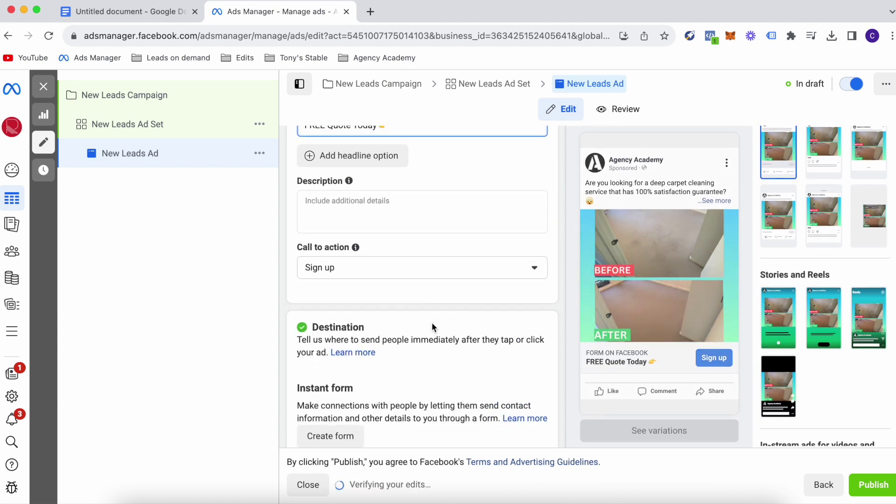
- Set the ad's call to action to Get quote
{"action": "left_click", "coordinate": [372, 249]}
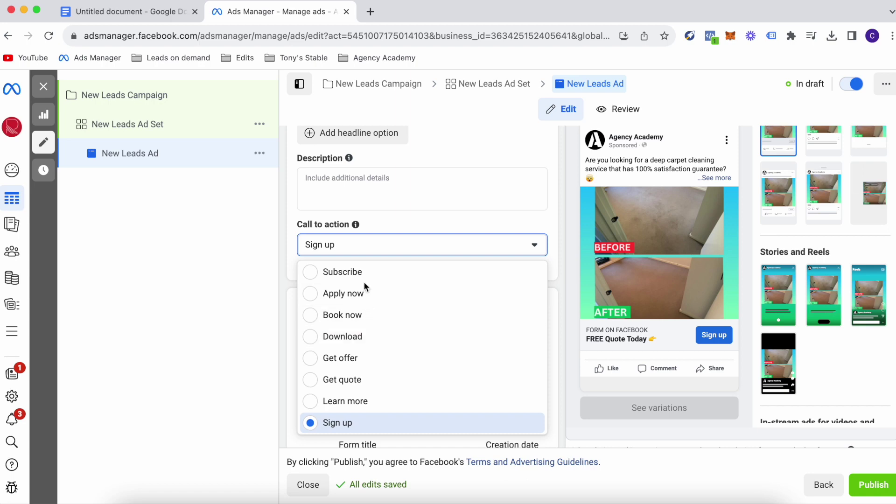
{"action": "left_click", "coordinate": [387, 380]}
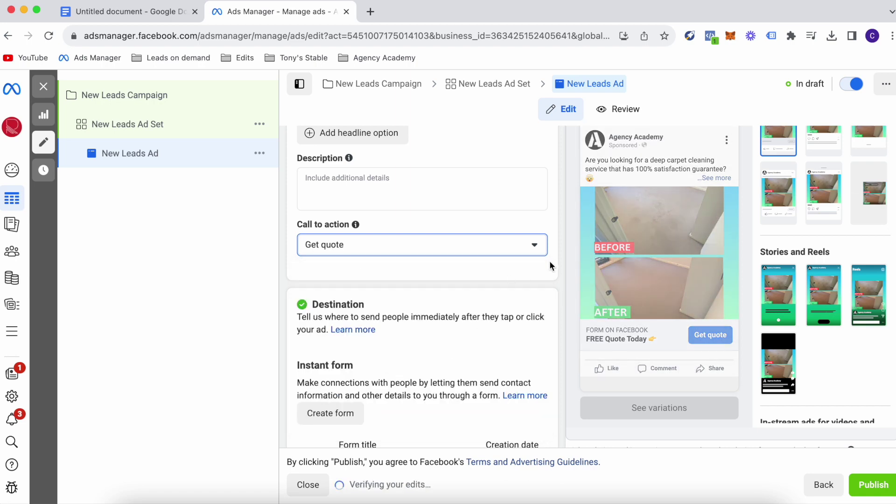
{"action": "scroll", "coordinate": [550, 261], "scroll_direction": "down", "scroll_amount": 2}
{"action": "scroll", "coordinate": [549, 260], "scroll_direction": "down", "scroll_amount": 3}
{"action": "scroll", "coordinate": [549, 260], "scroll_direction": "down", "scroll_amount": 2}
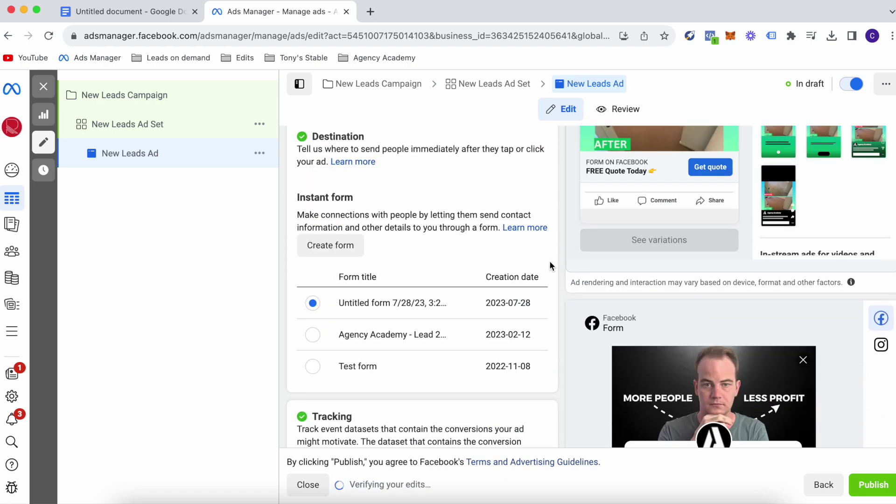
{"action": "scroll", "coordinate": [520, 250], "scroll_direction": "up", "scroll_amount": 2}
- Create a form named 'carpet clean' with greeting headline 'Carpet Cleaning' and a list description
{"action": "left_click", "coordinate": [343, 327]}
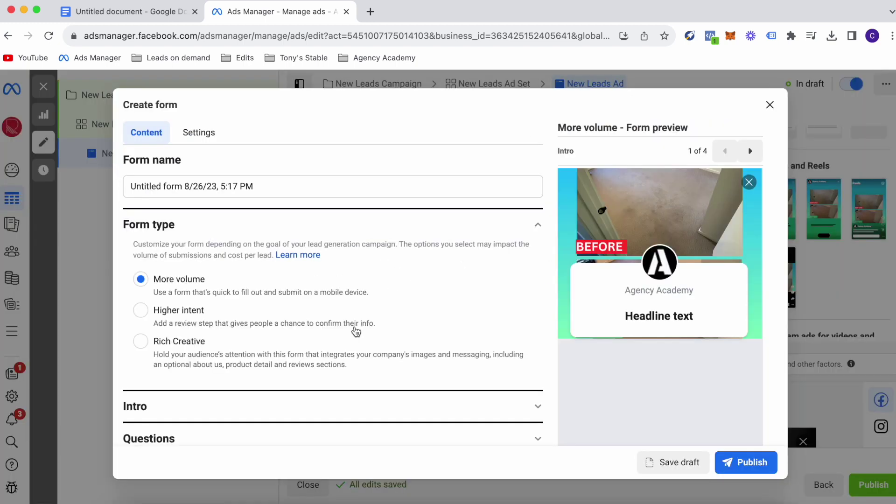
{"action": "left_click_drag", "start_coordinate": [276, 186], "coordinate": [128, 186]}
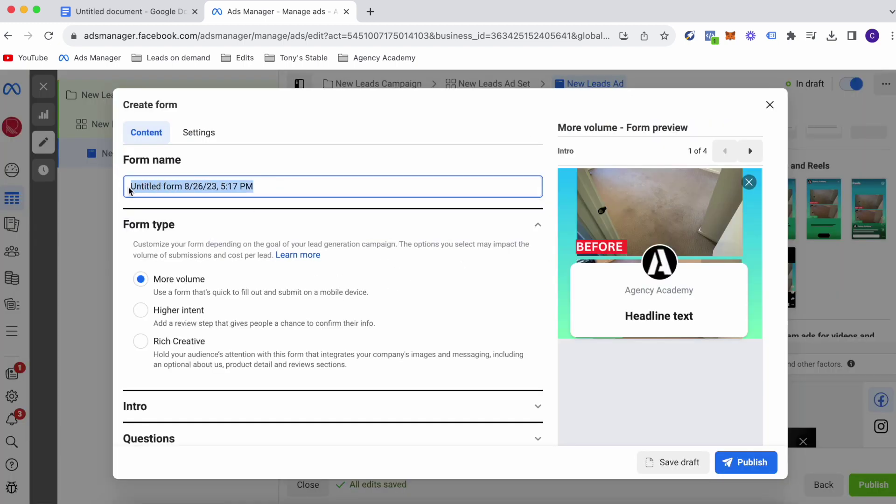
{"action": "type", "text": "carpet cleaning"}
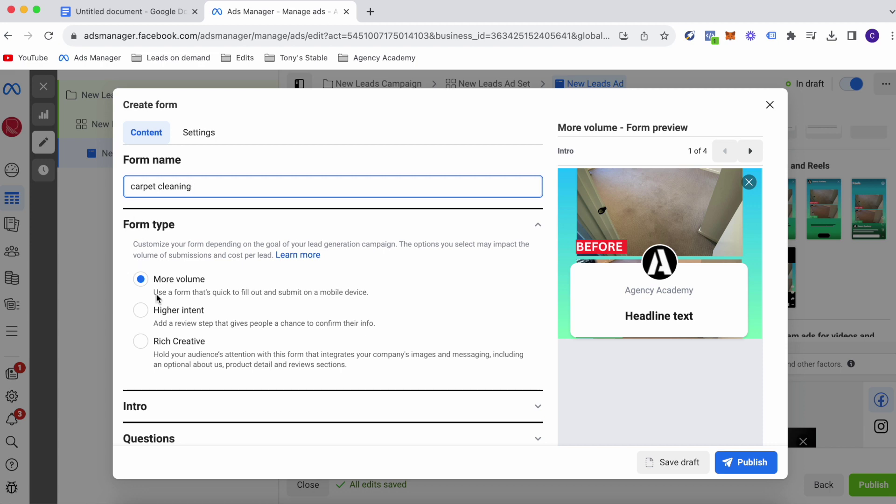
{"action": "scroll", "coordinate": [156, 297], "scroll_direction": "down", "scroll_amount": 3}
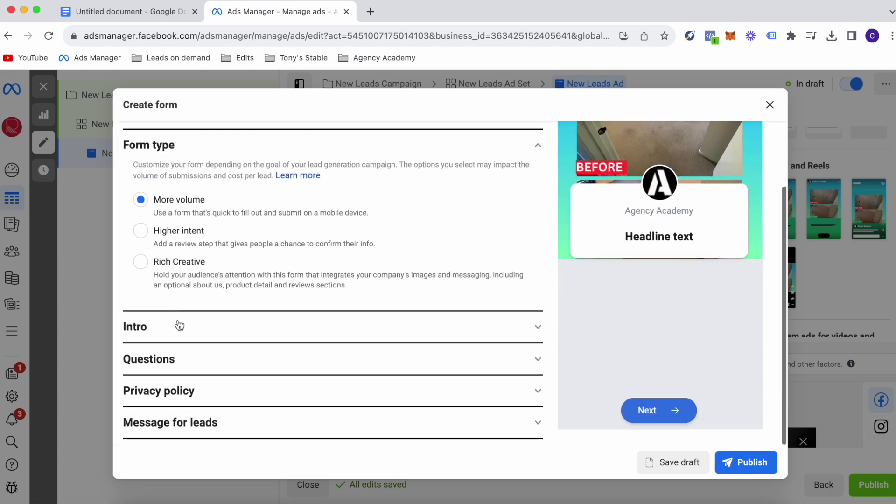
{"action": "left_click", "coordinate": [178, 327]}
{"action": "scroll", "coordinate": [202, 295], "scroll_direction": "down", "scroll_amount": 2}
{"action": "scroll", "coordinate": [203, 295], "scroll_direction": "down", "scroll_amount": 2}
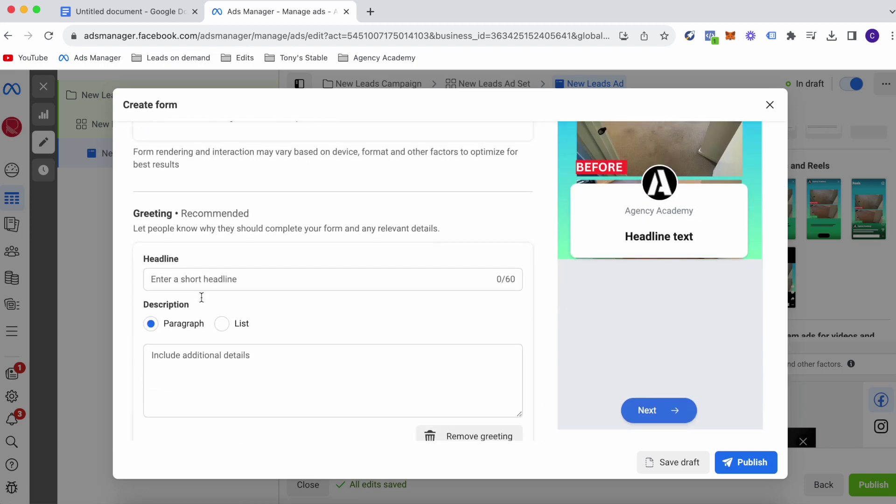
{"action": "left_click", "coordinate": [211, 279]}
{"action": "type", "text": "Carpet Cleaning"}
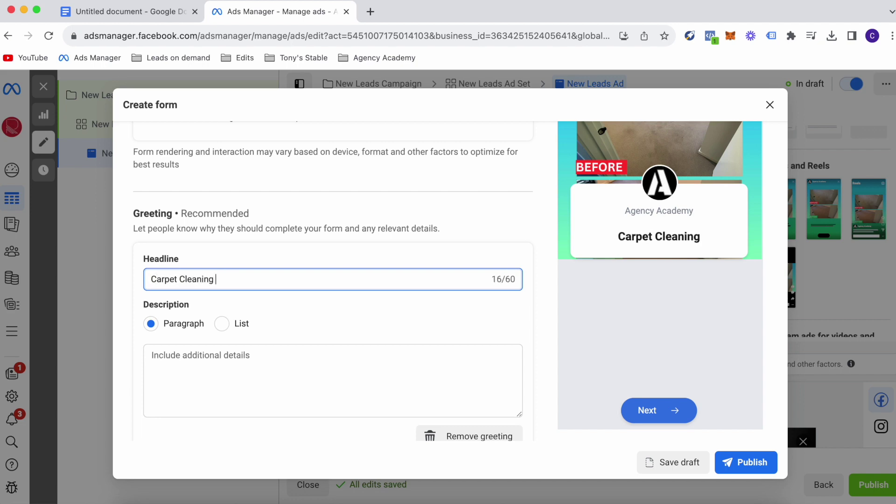
{"action": "left_click", "coordinate": [222, 324]}
{"action": "left_click", "coordinate": [204, 354]}
{"action": "type", "text": "10"}
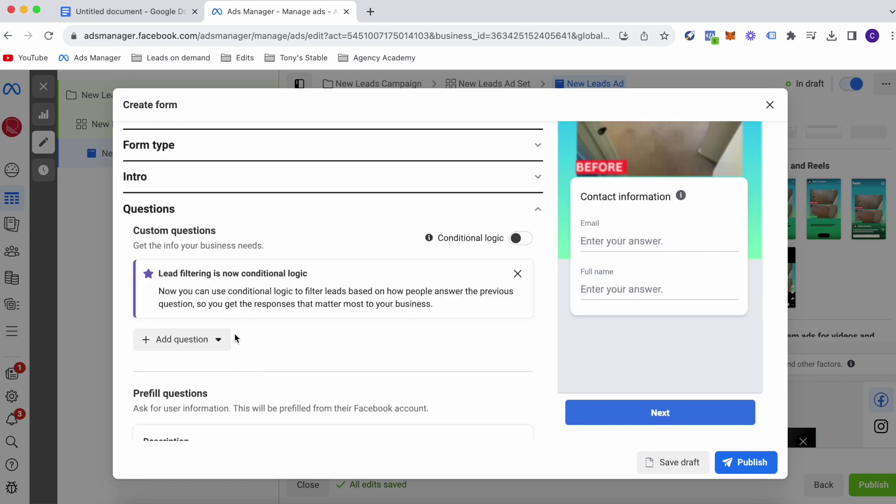
{"action": "scroll", "coordinate": [236, 364], "scroll_direction": "down", "scroll_amount": 5}
{"action": "scroll", "coordinate": [236, 343], "scroll_direction": "down", "scroll_amount": 2}
- Move Full name above Email, add a Phone number field, then discard the form
{"action": "left_click_drag", "start_coordinate": [157, 360], "coordinate": [158, 311]}
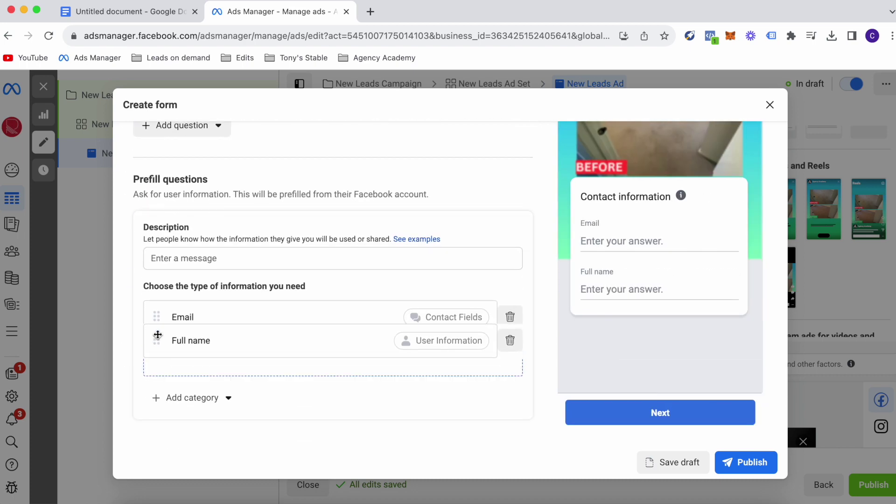
{"action": "left_click", "coordinate": [189, 398]}
{"action": "mouse_move", "coordinate": [202, 305]}
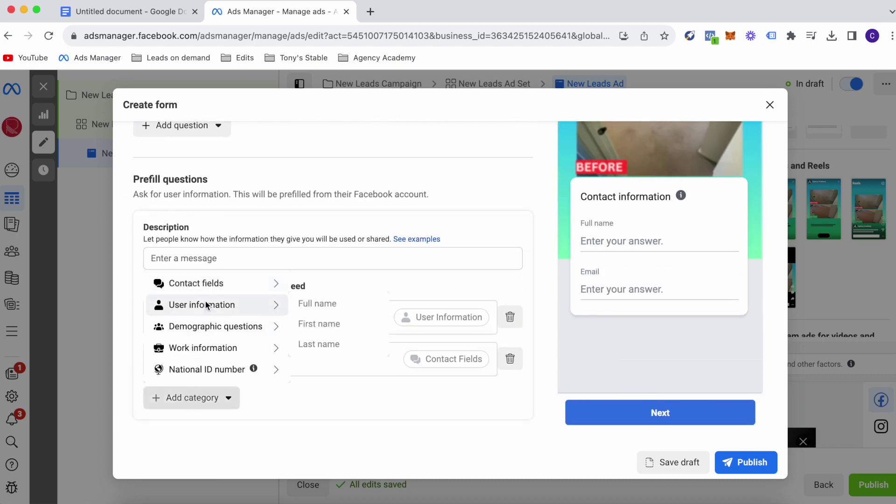
{"action": "left_click", "coordinate": [325, 300]}
{"action": "scroll", "coordinate": [429, 303], "scroll_direction": "down", "scroll_amount": 4}
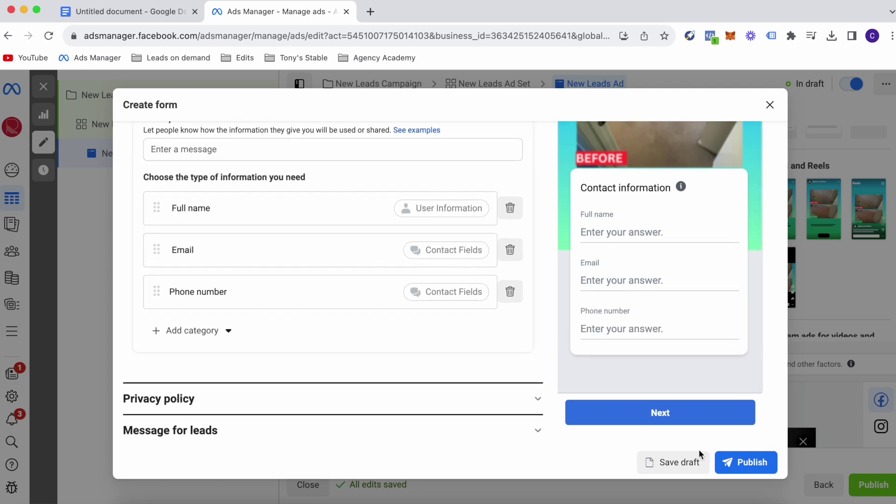
{"action": "scroll", "coordinate": [350, 308], "scroll_direction": "down", "scroll_amount": 1}
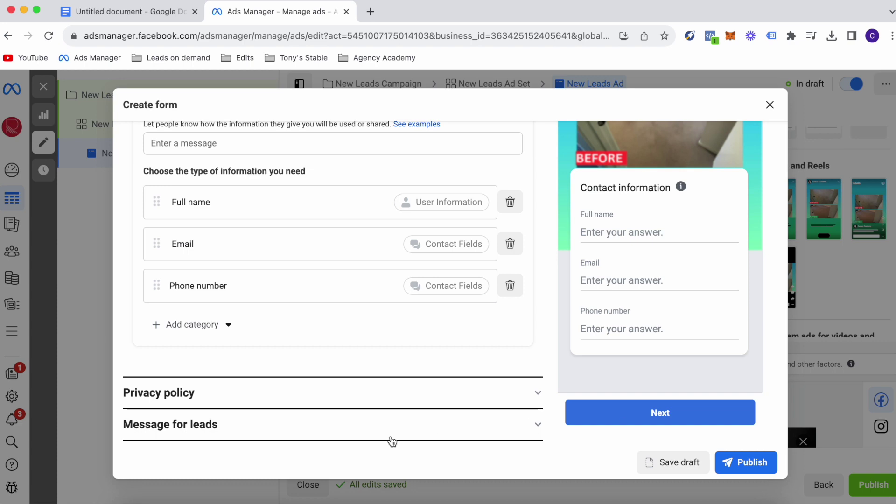
{"action": "left_click", "coordinate": [769, 105]}
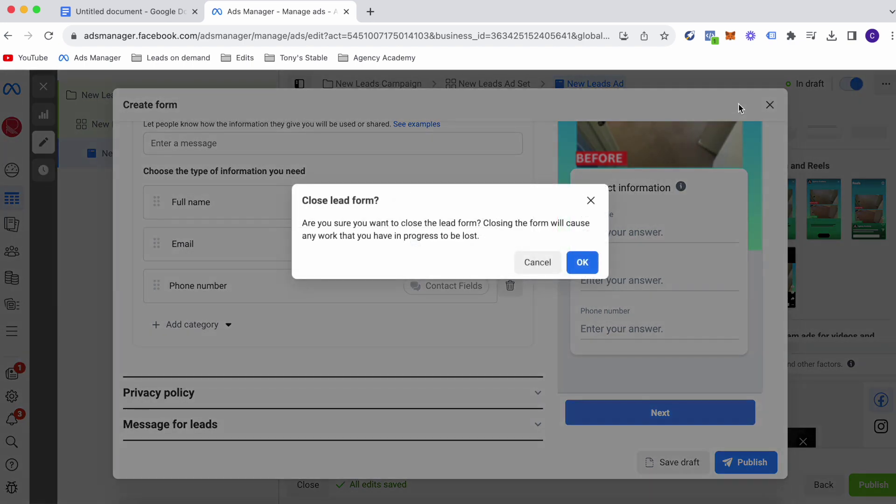
{"action": "left_click", "coordinate": [582, 262]}
{"action": "scroll", "coordinate": [559, 218], "scroll_direction": "up", "scroll_amount": 5}
{"action": "scroll", "coordinate": [558, 218], "scroll_direction": "up", "scroll_amount": 5}
{"action": "scroll", "coordinate": [559, 218], "scroll_direction": "up", "scroll_amount": 1}
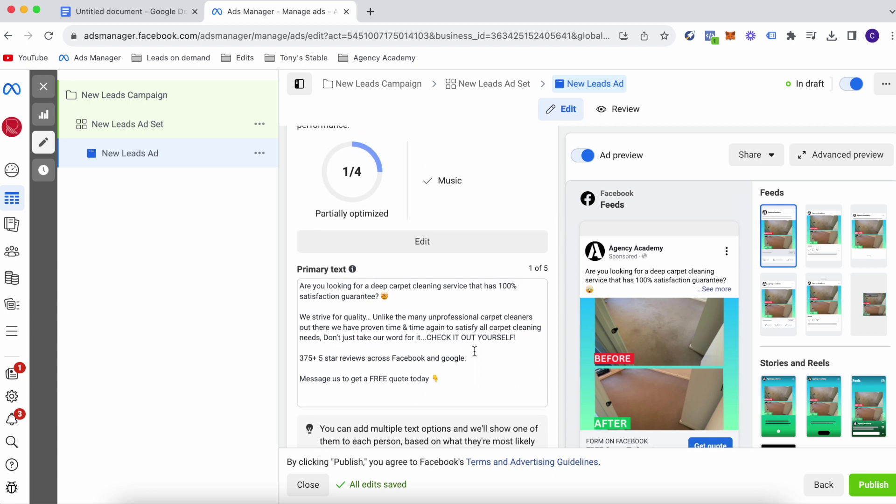
- Delete the wording after '375+ 5 star reviews', add a star emoji, then a blank line
{"action": "mouse_move", "coordinate": [467, 358]}
{"action": "left_mouse_down"}
{"action": "mouse_move", "coordinate": [337, 363]}
{"action": "mouse_move", "coordinate": [364, 359]}
{"action": "left_mouse_up"}
{"action": "key", "text": "BackSpace"}
{"action": "right_click", "coordinate": [377, 358]}
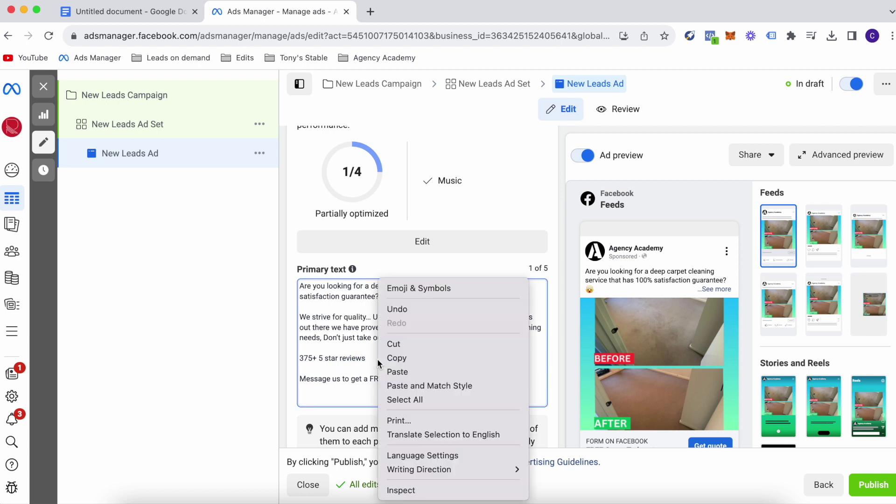
{"action": "left_click", "coordinate": [418, 288]}
{"action": "type", "text": "s"}
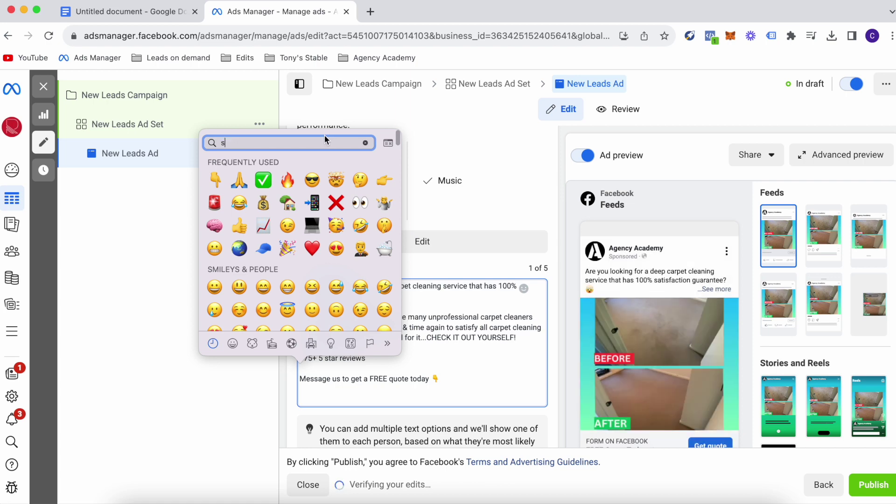
{"action": "type", "text": "tar"}
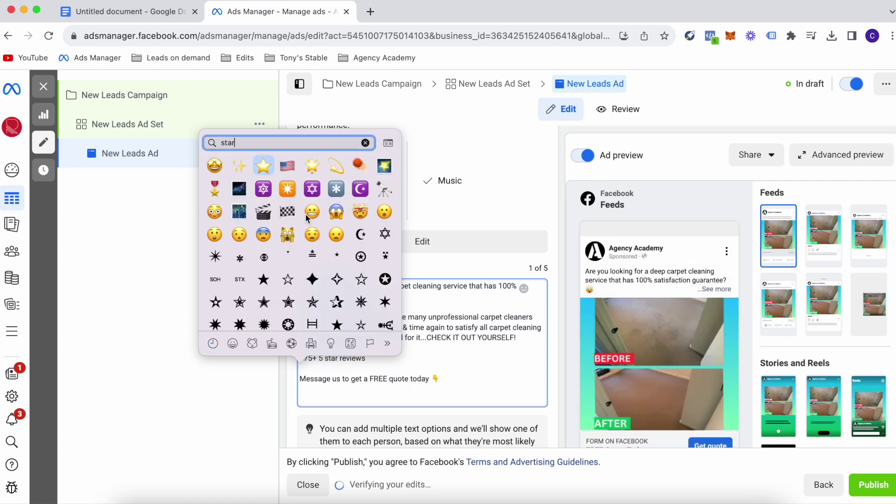
{"action": "left_click", "coordinate": [263, 166]}
{"action": "key", "text": "Return"}
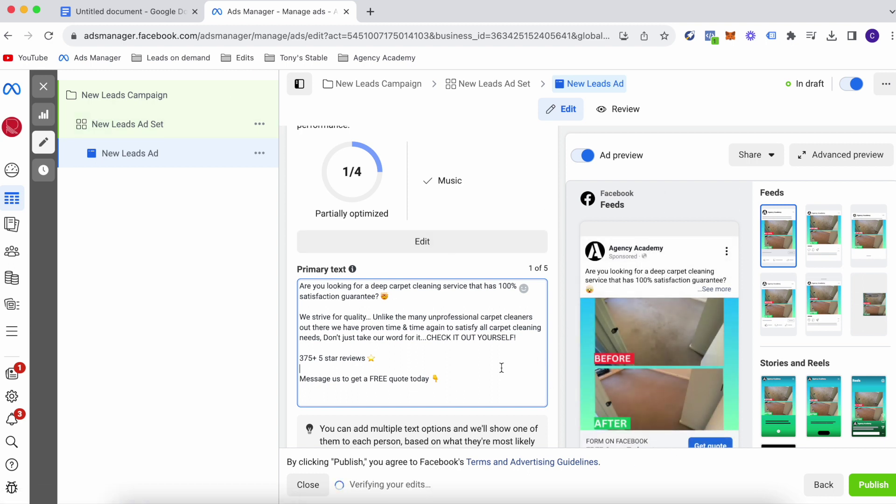
- Leave the ad editor without publishing and clear all filters to list every campaign
{"action": "left_click", "coordinate": [42, 90]}
{"action": "left_click", "coordinate": [476, 292]}
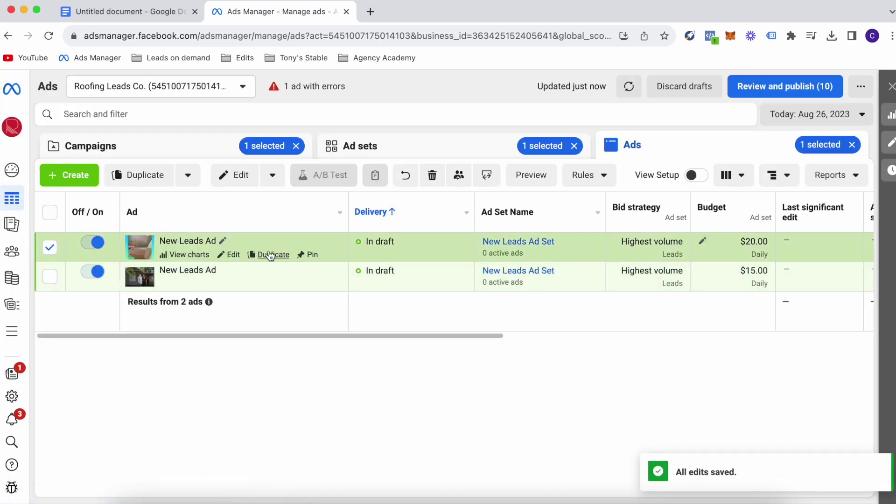
{"action": "left_click", "coordinate": [851, 145]}
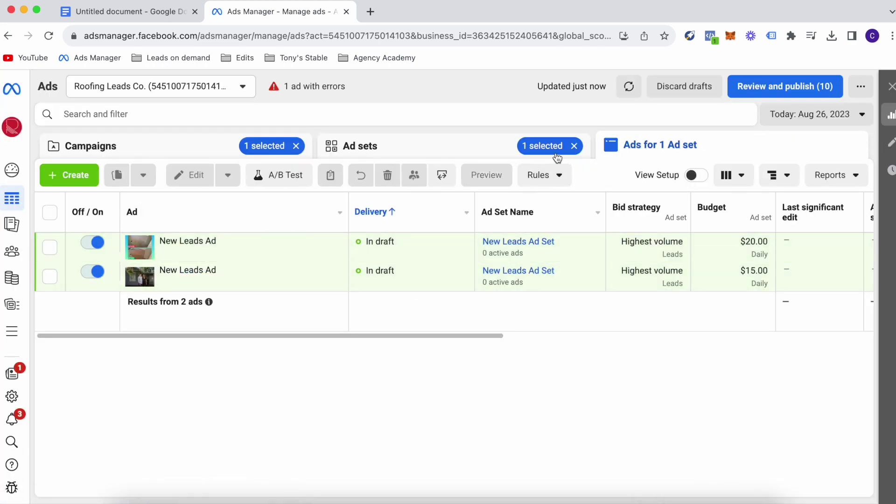
{"action": "left_click", "coordinate": [573, 146]}
{"action": "left_click", "coordinate": [295, 146]}
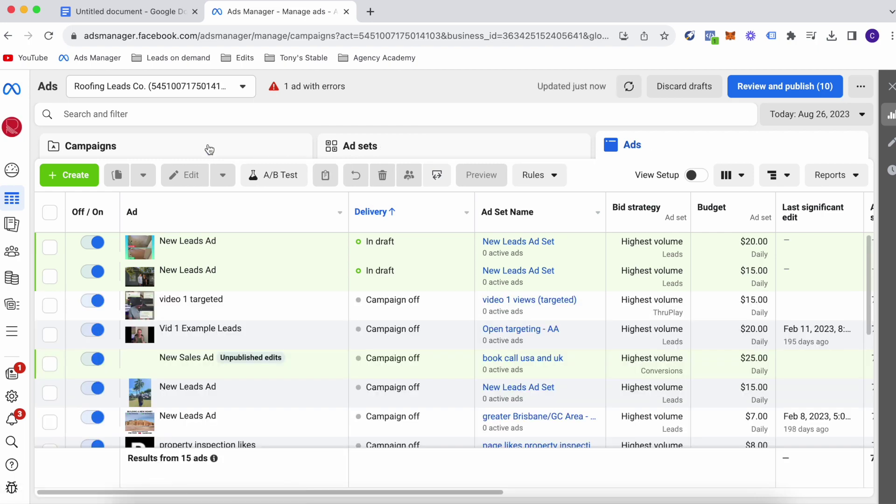
{"action": "left_click", "coordinate": [209, 148]}
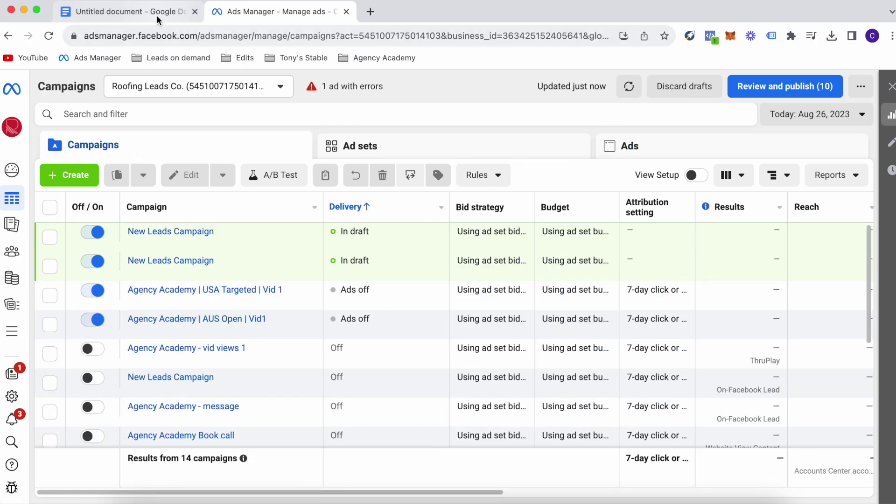
- Create a new campaign with the Leads objective
{"action": "left_click", "coordinate": [69, 175]}
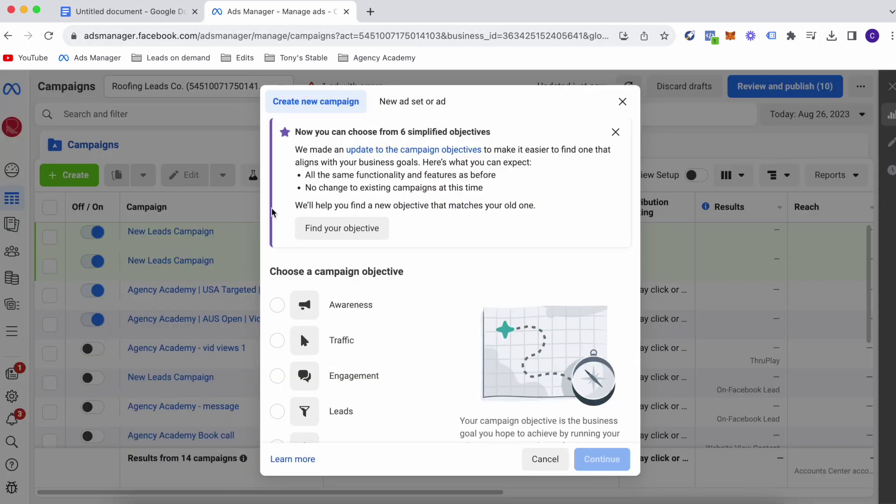
{"action": "left_click", "coordinate": [300, 332]}
{"action": "left_click", "coordinate": [600, 459]}
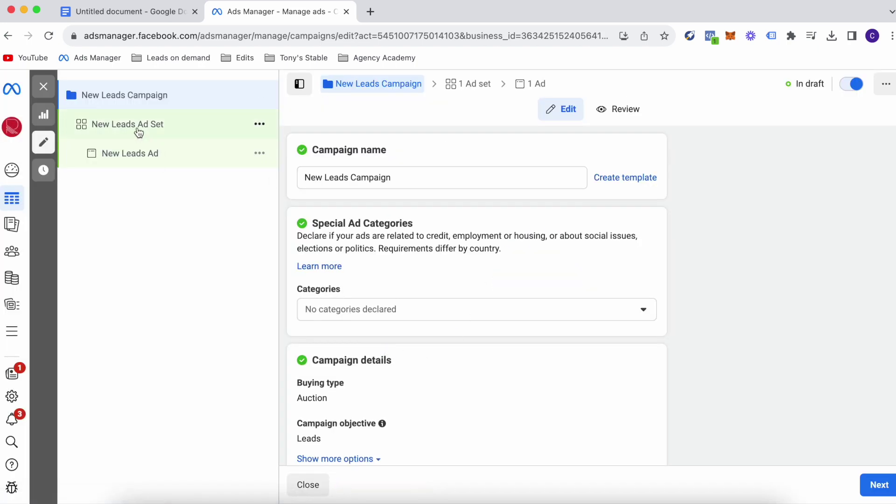
- Open the new campaign's ad set and set its conversion location to Instant forms
{"action": "left_click", "coordinate": [128, 123]}
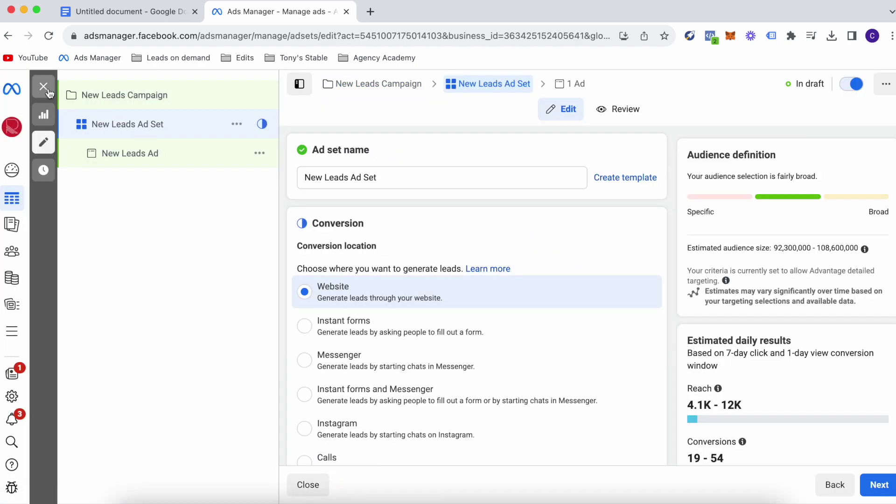
{"action": "scroll", "coordinate": [405, 315], "scroll_direction": "down", "scroll_amount": 3}
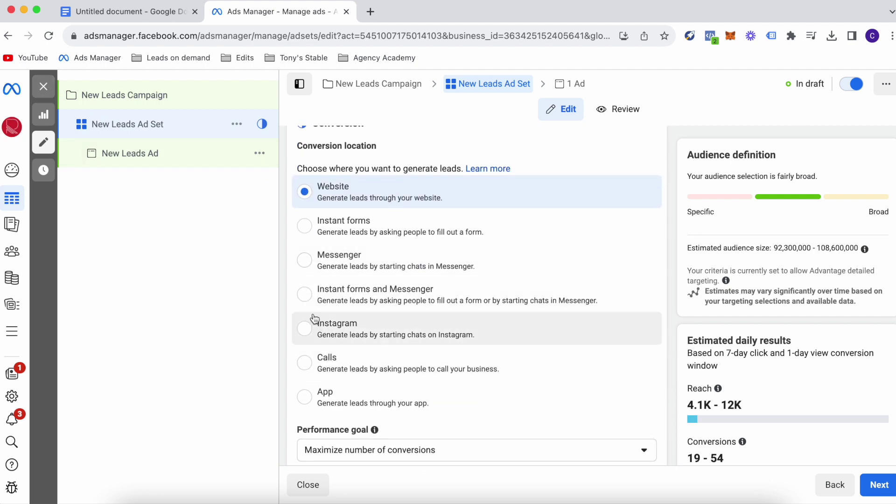
{"action": "left_click", "coordinate": [303, 226]}
{"action": "scroll", "coordinate": [540, 350], "scroll_direction": "down", "scroll_amount": 5}
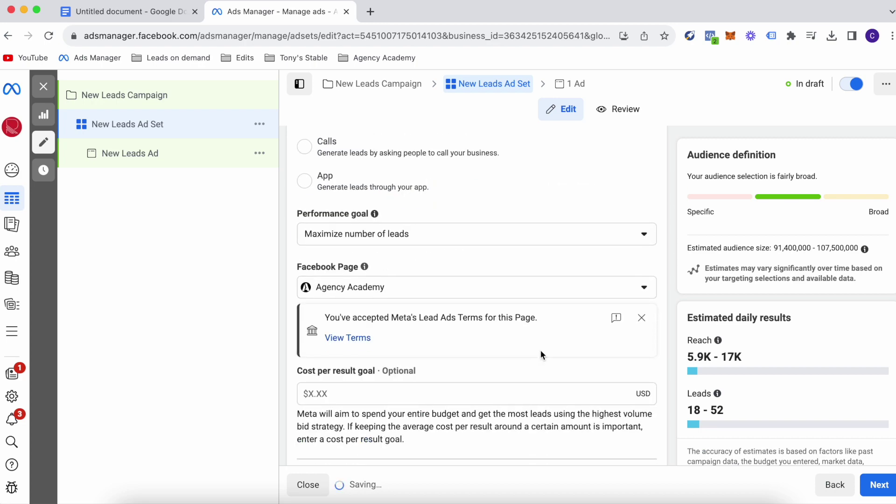
{"action": "scroll", "coordinate": [541, 350], "scroll_direction": "down", "scroll_amount": 3}
{"action": "scroll", "coordinate": [540, 350], "scroll_direction": "down", "scroll_amount": 5}
{"action": "scroll", "coordinate": [540, 350], "scroll_direction": "down", "scroll_amount": 3}
{"action": "scroll", "coordinate": [540, 350], "scroll_direction": "down", "scroll_amount": 6}
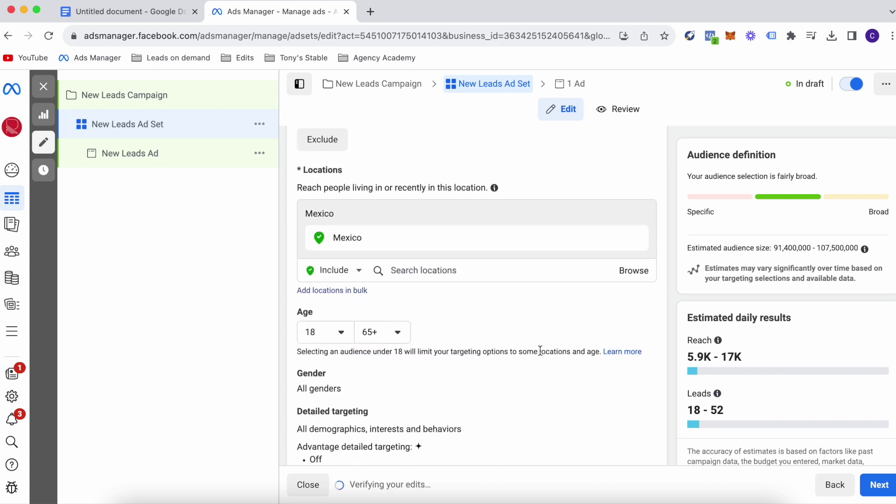
- Replace Mexico with a dropped pin near Morley, Western Australia
{"action": "left_click", "coordinate": [635, 237]}
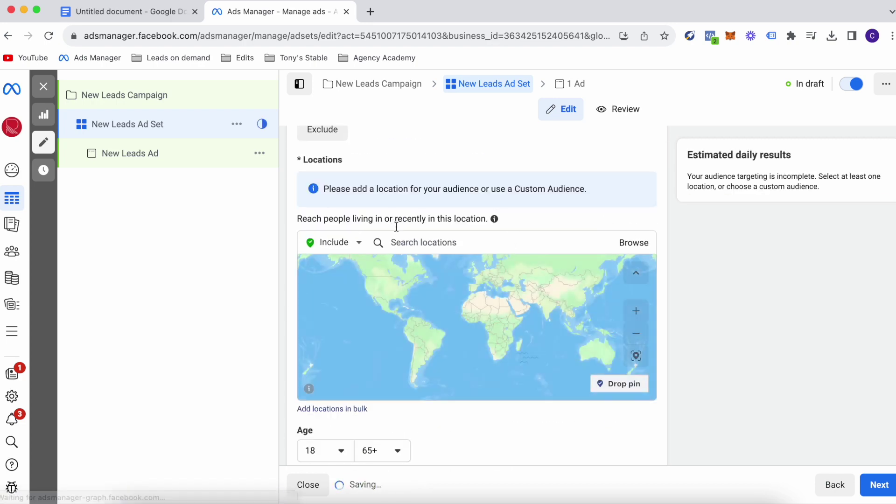
{"action": "left_click", "coordinate": [420, 242]}
{"action": "type", "text": "perth"}
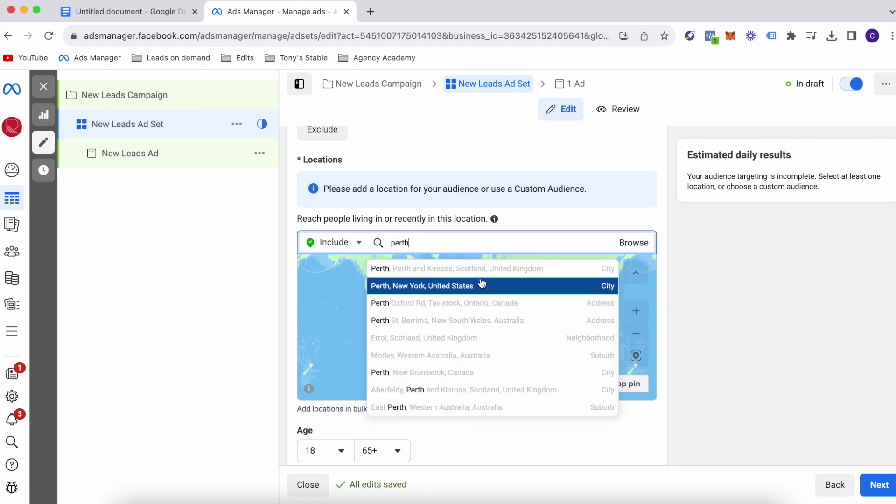
{"action": "left_click", "coordinate": [478, 355]}
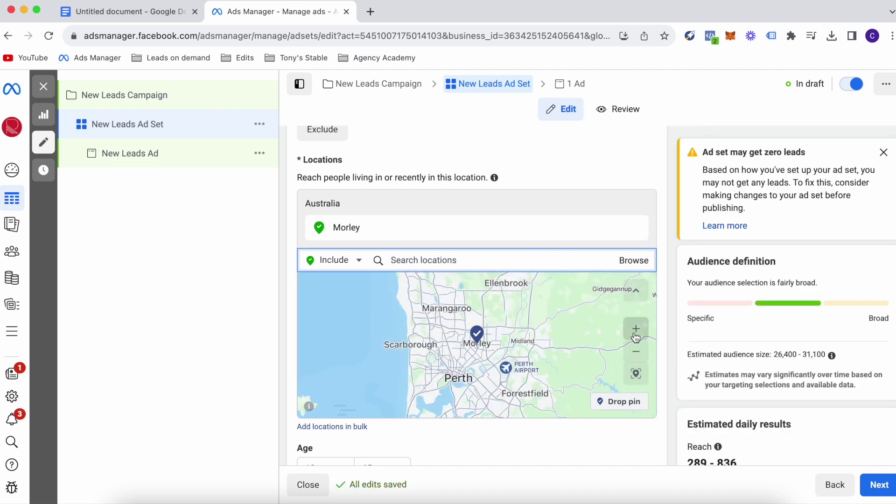
{"action": "left_click", "coordinate": [636, 328]}
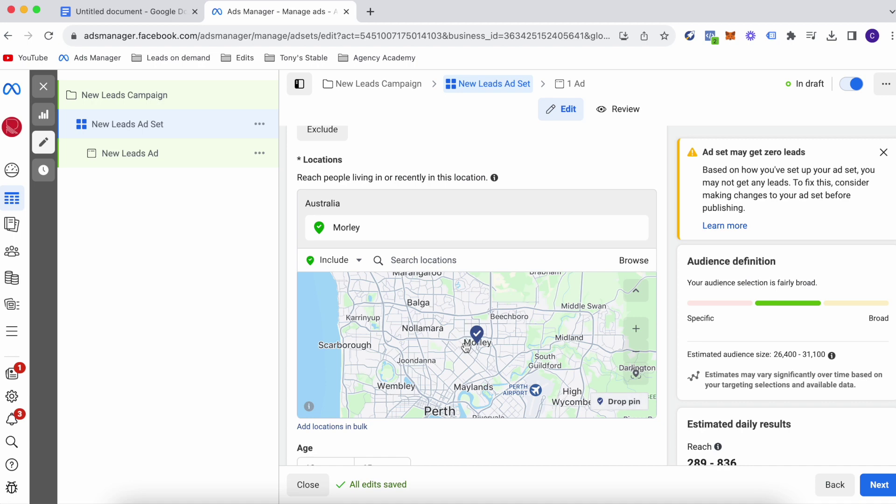
{"action": "left_click", "coordinate": [466, 334]}
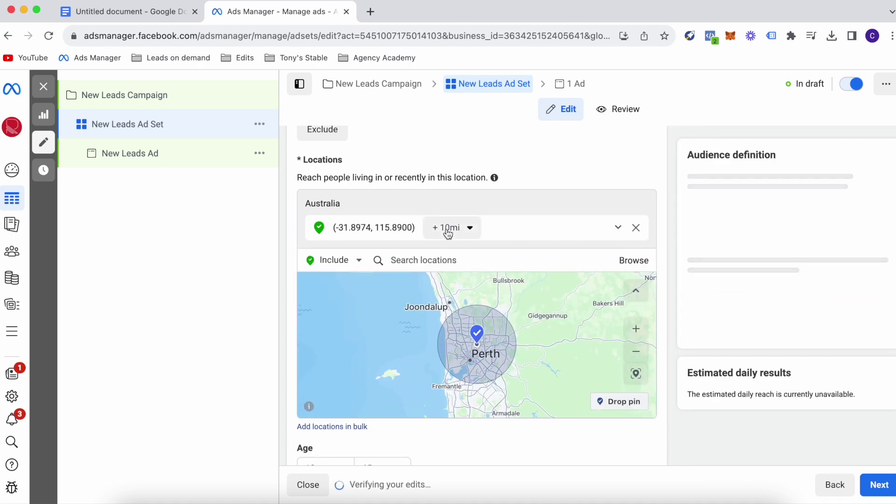
- Give the pin a 5-mile radius and set the minimum age to 25
{"action": "left_click", "coordinate": [447, 227]}
{"action": "type", "text": "5"}
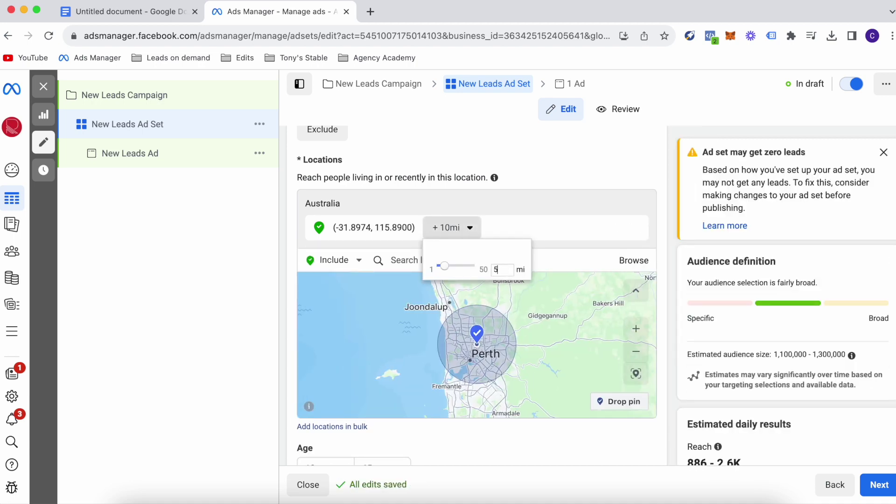
{"action": "key", "text": "Return"}
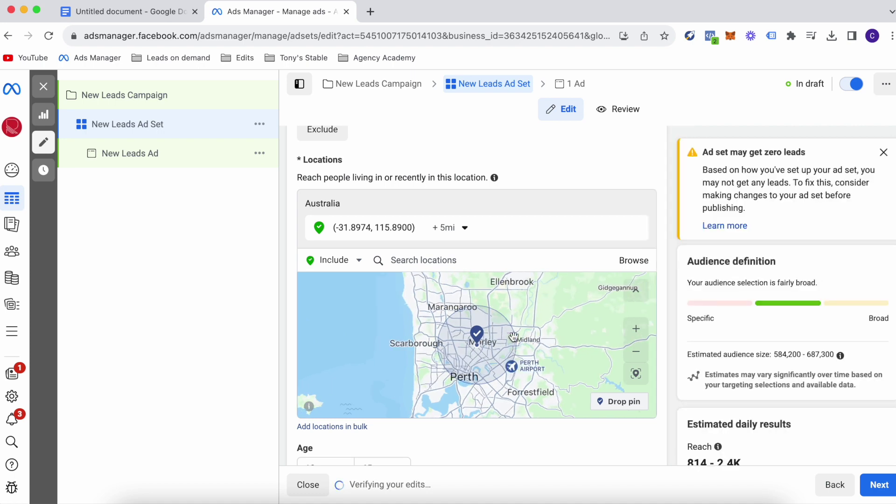
{"action": "left_click", "coordinate": [635, 329]}
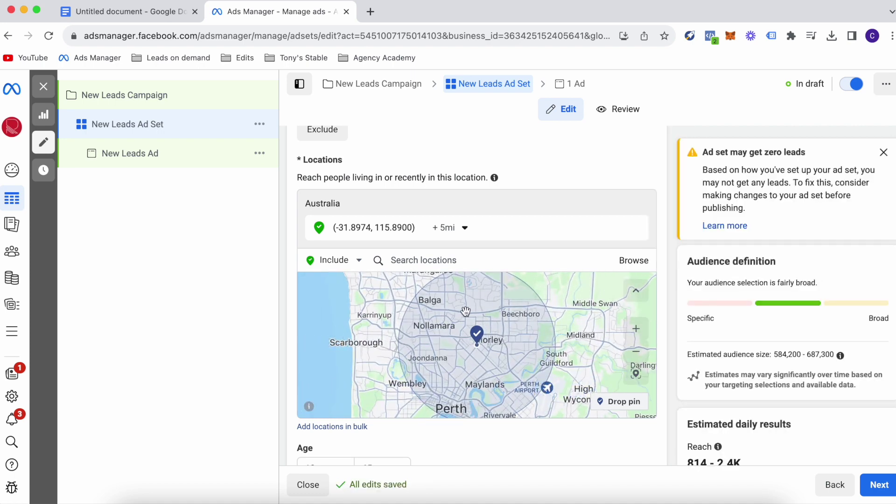
{"action": "scroll", "coordinate": [668, 360], "scroll_direction": "down", "scroll_amount": 5}
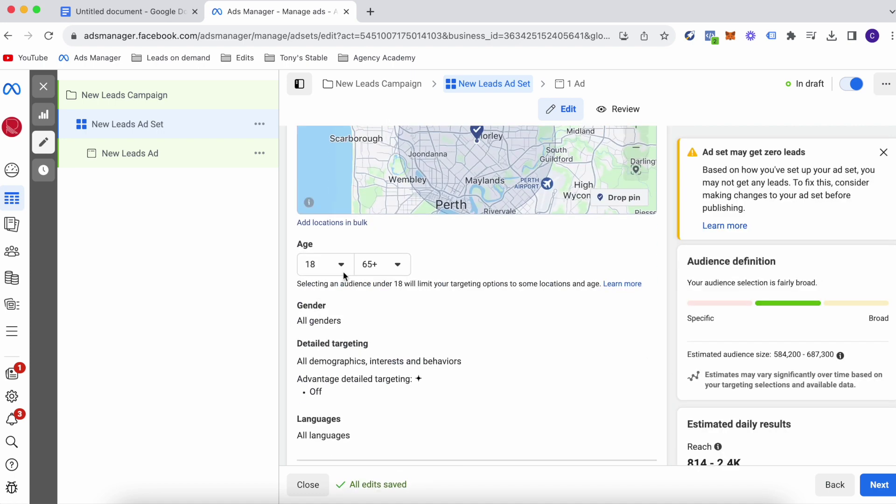
{"action": "left_click", "coordinate": [324, 264]}
{"action": "scroll", "coordinate": [350, 363], "scroll_direction": "down", "scroll_amount": 2}
{"action": "left_click", "coordinate": [344, 413]}
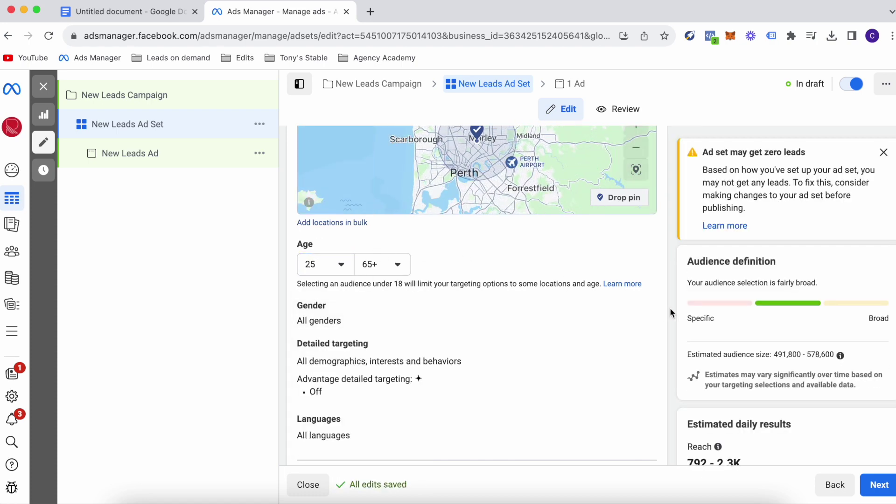
{"action": "scroll", "coordinate": [669, 307], "scroll_direction": "down", "scroll_amount": 5}
{"action": "scroll", "coordinate": [670, 307], "scroll_direction": "up", "scroll_amount": 1}
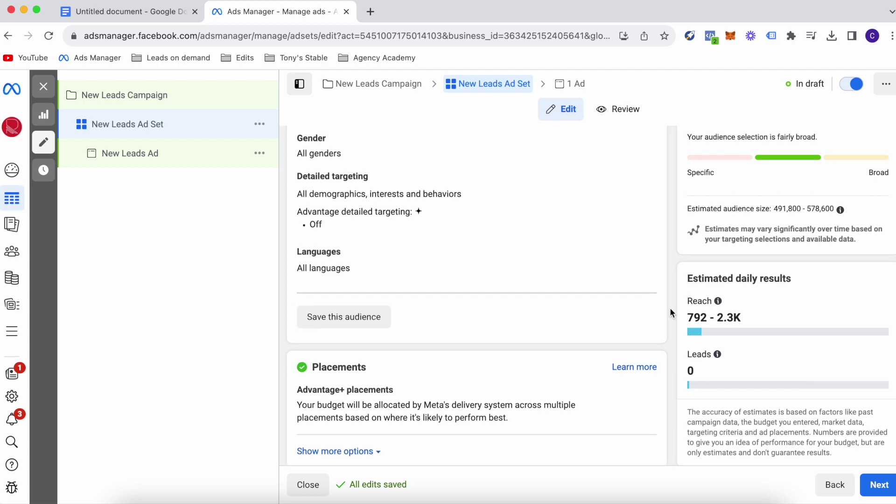
- Upload 'Copy of Add a heading.png' as the ad's before-and-after couch image
{"action": "left_click", "coordinate": [876, 484]}
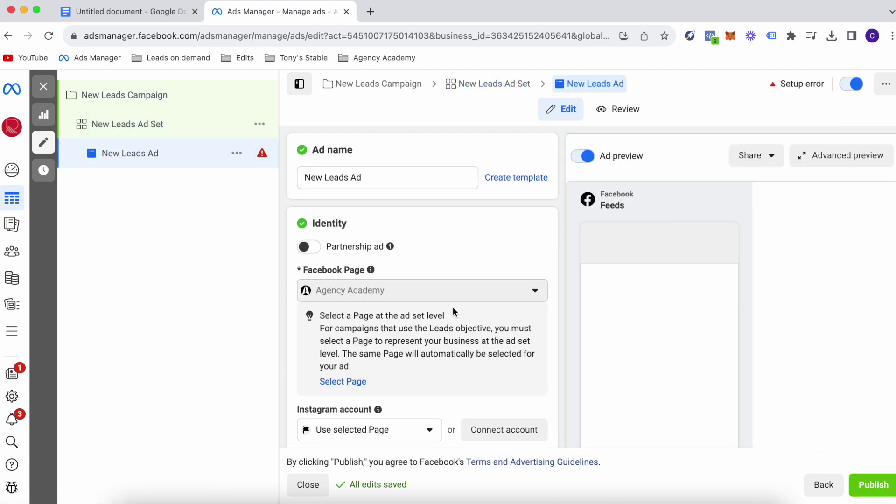
{"action": "scroll", "coordinate": [562, 263], "scroll_direction": "down", "scroll_amount": 5}
{"action": "scroll", "coordinate": [561, 262], "scroll_direction": "down", "scroll_amount": 3}
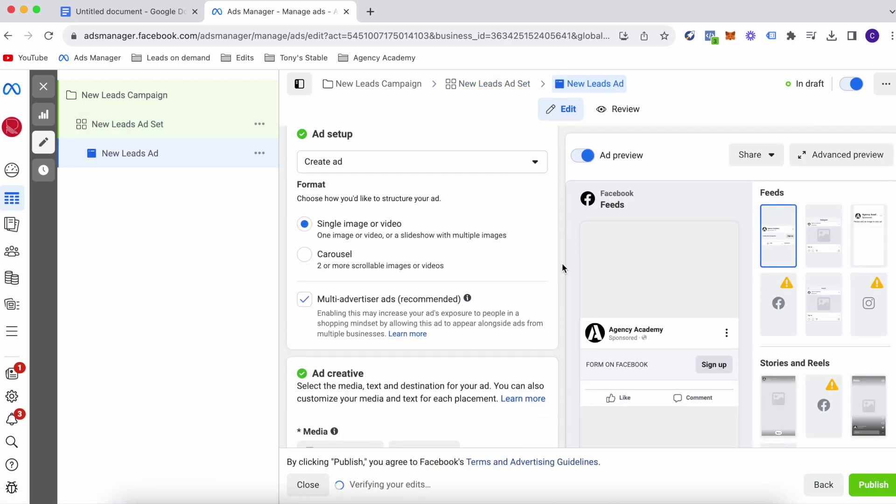
{"action": "scroll", "coordinate": [561, 262], "scroll_direction": "down", "scroll_amount": 3}
{"action": "left_click", "coordinate": [369, 267]}
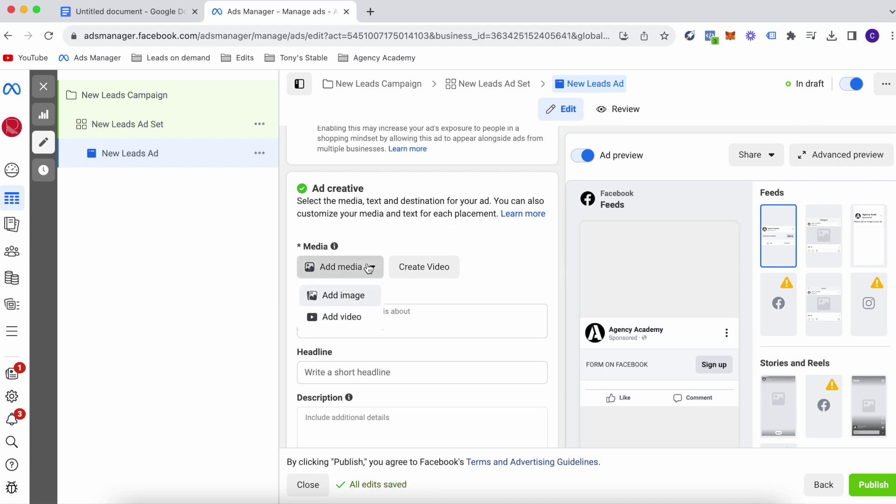
{"action": "left_click", "coordinate": [359, 296]}
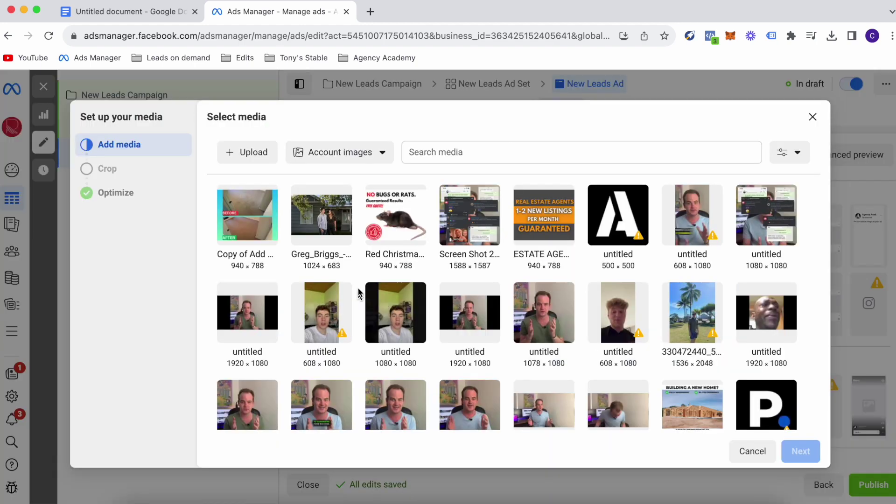
{"action": "left_click", "coordinate": [240, 157]}
{"action": "left_click", "coordinate": [339, 222]}
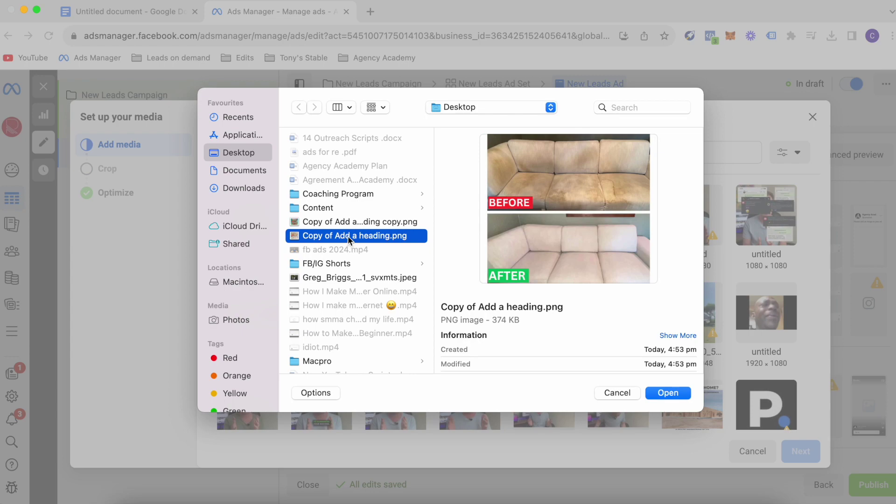
{"action": "double_click", "coordinate": [348, 235]}
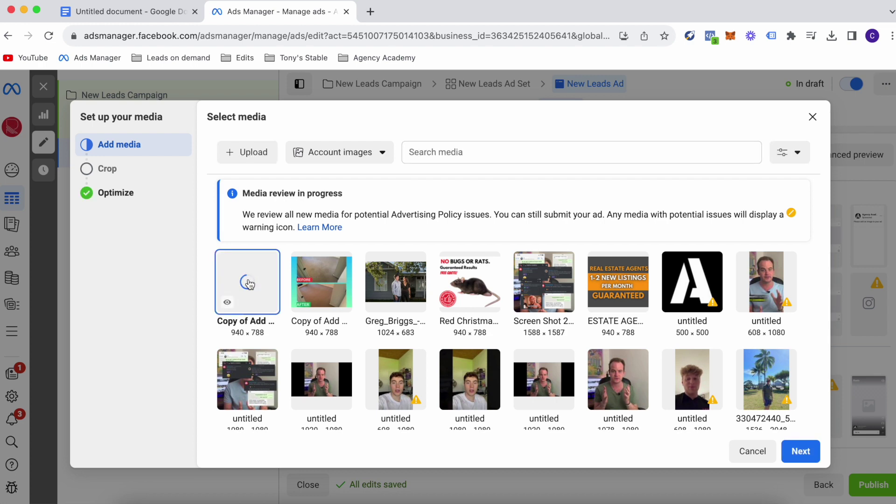
{"action": "left_click", "coordinate": [800, 451]}
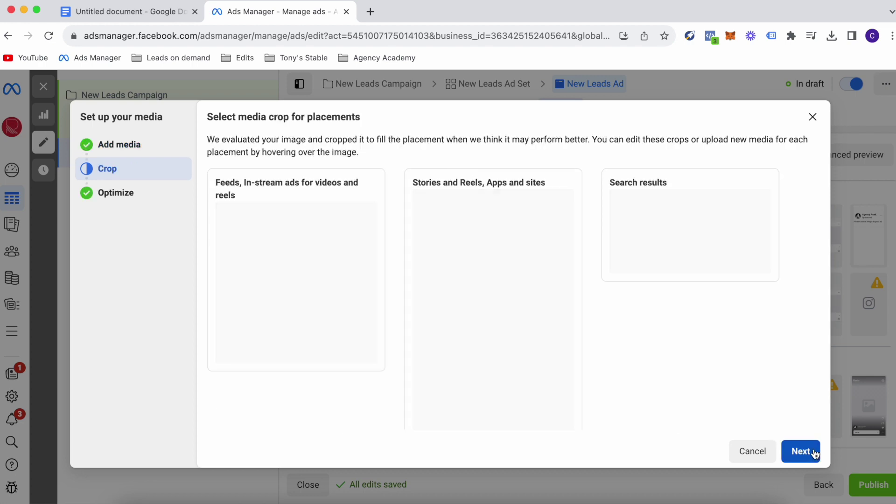
{"action": "left_click", "coordinate": [800, 450]}
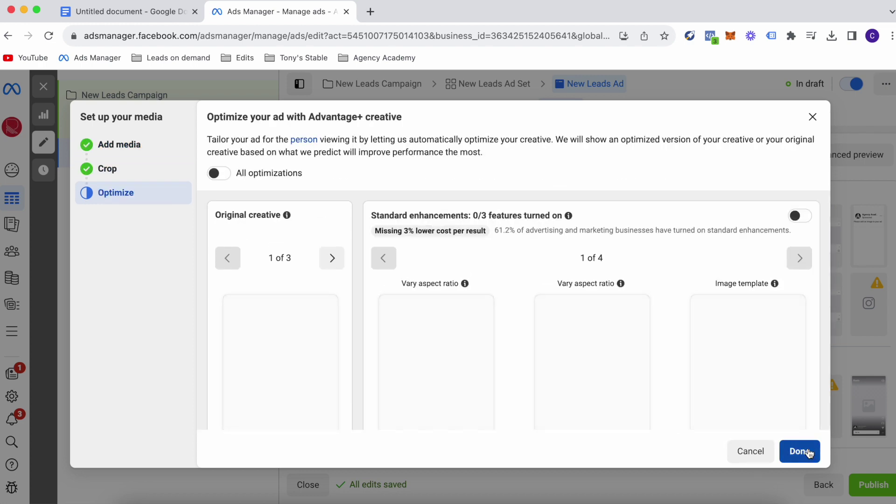
{"action": "left_click", "coordinate": [800, 451]}
{"action": "scroll", "coordinate": [566, 332], "scroll_direction": "down", "scroll_amount": 5}
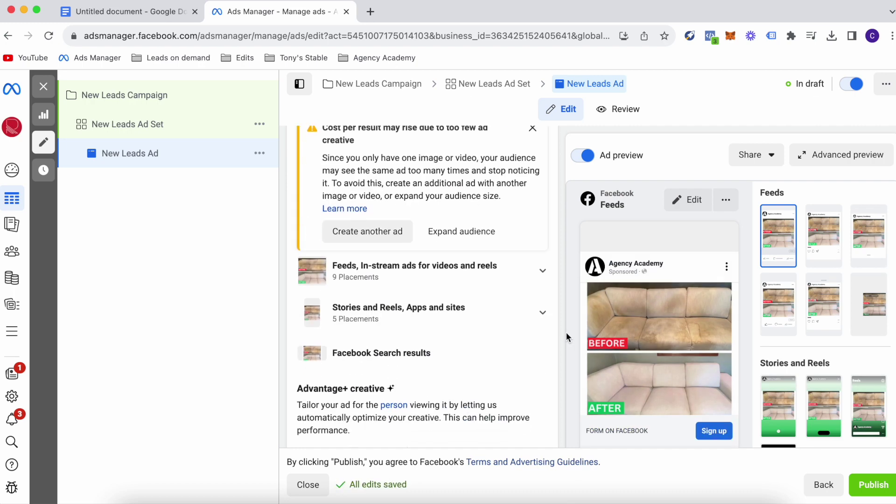
{"action": "scroll", "coordinate": [566, 333], "scroll_direction": "down", "scroll_amount": 5}
{"action": "scroll", "coordinate": [566, 332], "scroll_direction": "down", "scroll_amount": 3}
- Copy the Google Docs lines 'Need your upholstery cleaned?' through 'Fill in your details now'
{"action": "left_click", "coordinate": [130, 11]}
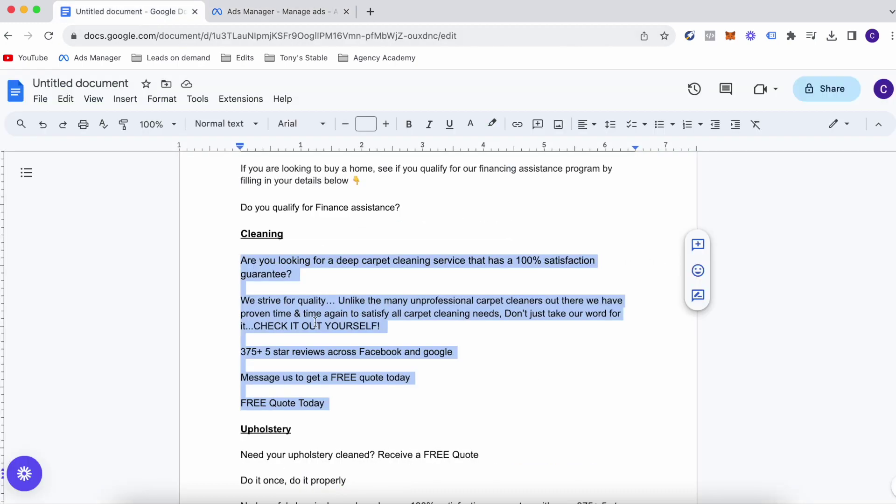
{"action": "left_click", "coordinate": [323, 346]}
{"action": "scroll", "coordinate": [317, 339], "scroll_direction": "down", "scroll_amount": 5}
{"action": "mouse_move", "coordinate": [241, 263]}
{"action": "left_mouse_down"}
{"action": "mouse_move", "coordinate": [344, 348]}
{"action": "mouse_move", "coordinate": [351, 364]}
{"action": "left_mouse_up"}
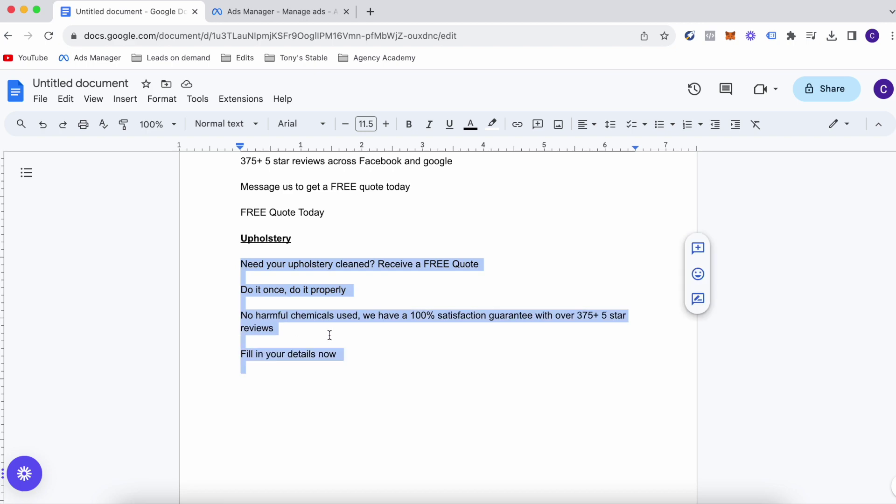
{"action": "right_click", "coordinate": [314, 315]}
{"action": "left_click", "coordinate": [346, 203]}
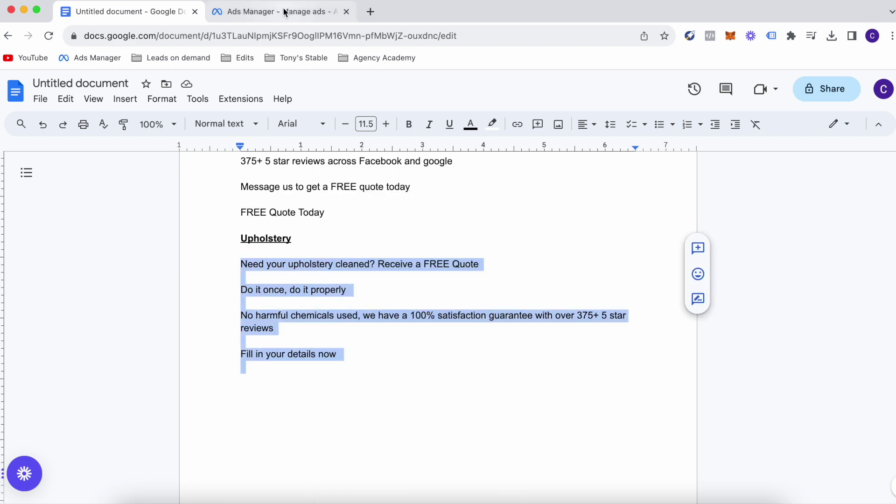
{"action": "left_click", "coordinate": [284, 12]}
- Paste the upholstery copy into the ad's primary text
{"action": "left_click", "coordinate": [342, 223]}
{"action": "right_click", "coordinate": [332, 214]}
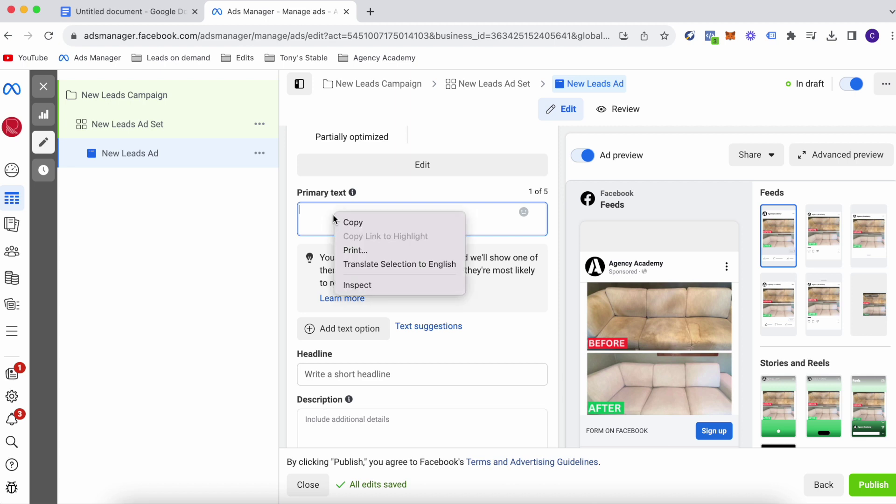
{"action": "left_click", "coordinate": [354, 250]}
{"action": "right_click", "coordinate": [323, 213]}
{"action": "left_click", "coordinate": [364, 303]}
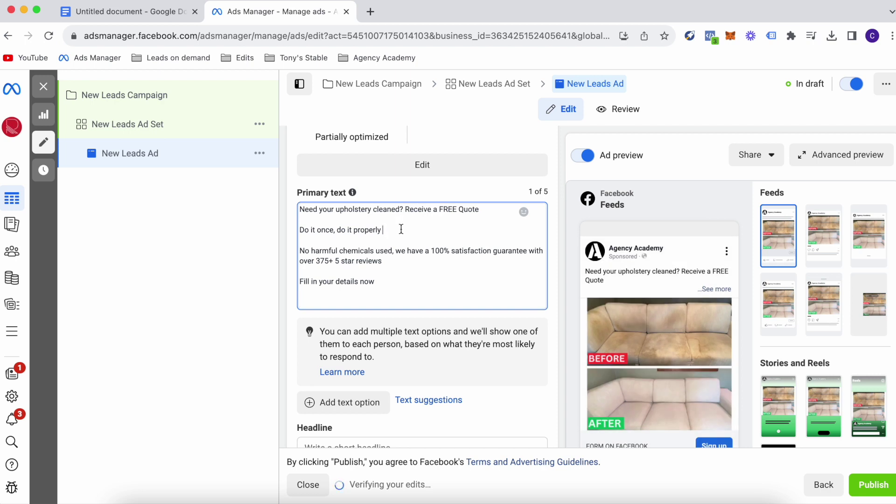
- Add a star, a pointing-down hand and a red emoji to the copy lines
{"action": "right_click", "coordinate": [400, 229]}
{"action": "left_click", "coordinate": [434, 236]}
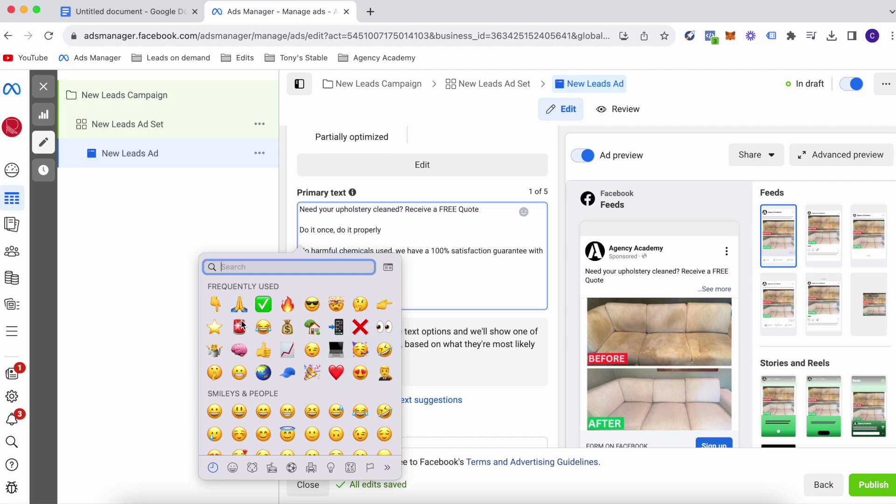
{"action": "left_click", "coordinate": [214, 327]}
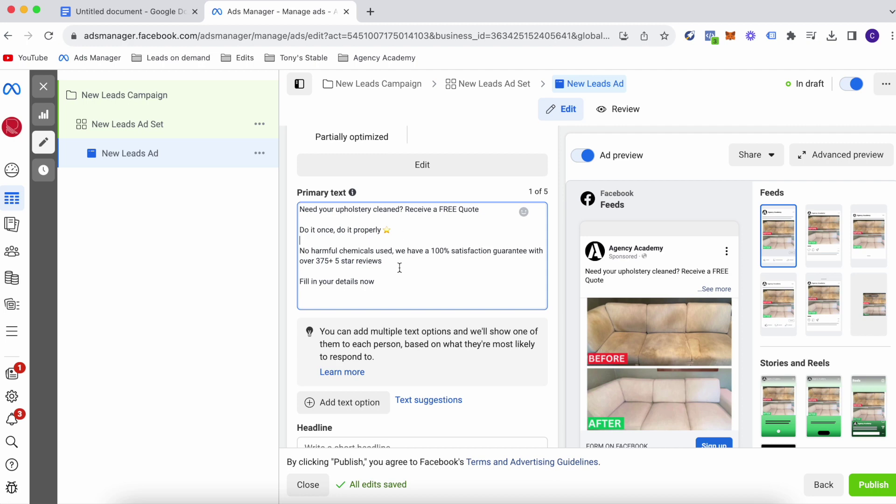
{"action": "right_click", "coordinate": [395, 284]}
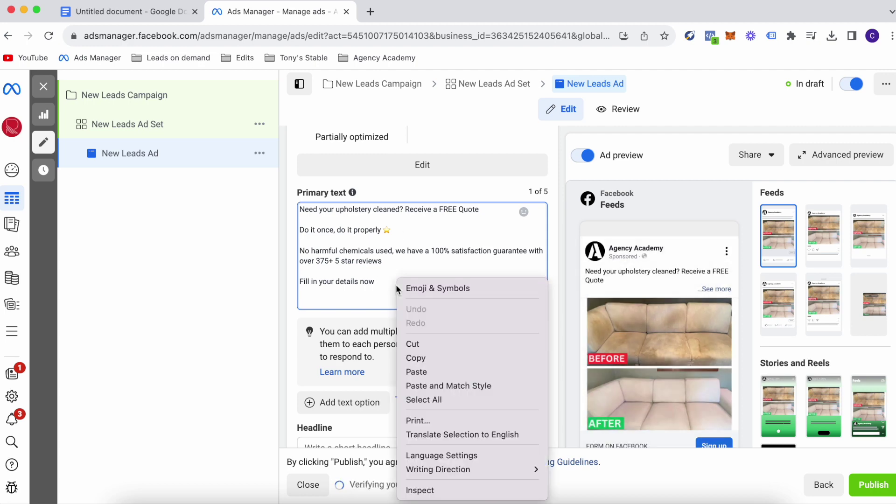
{"action": "left_click", "coordinate": [437, 287]}
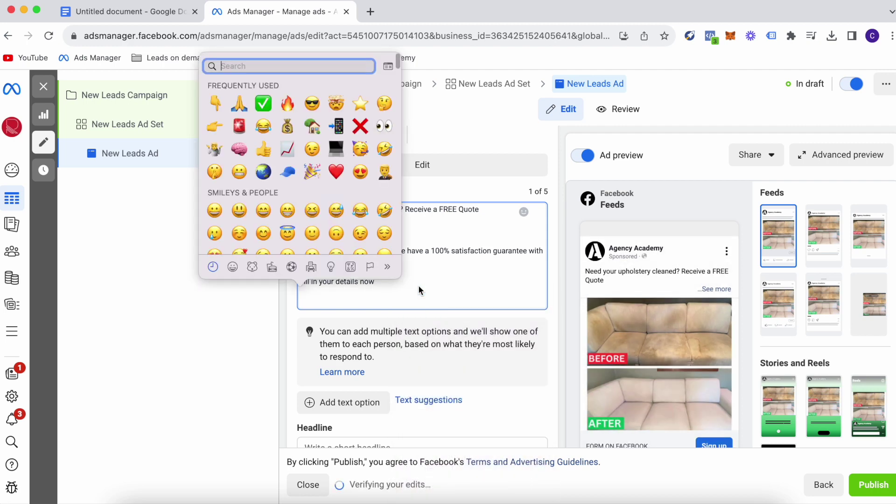
{"action": "left_click", "coordinate": [215, 104]}
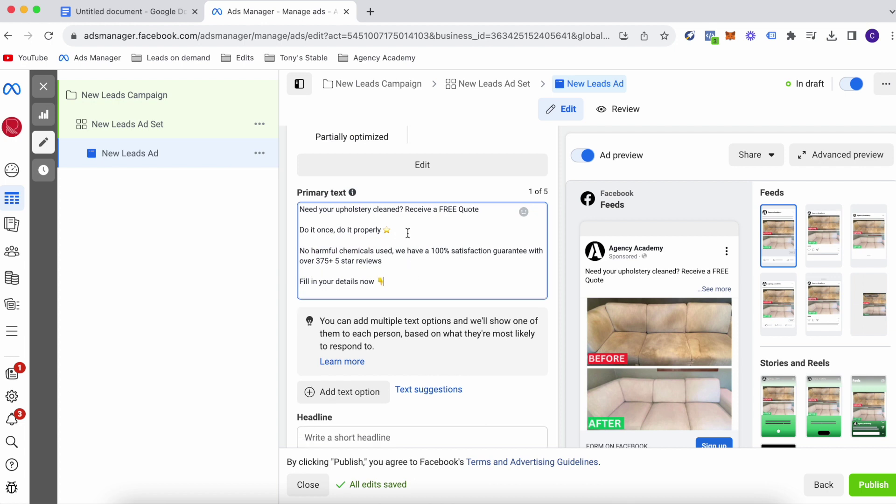
{"action": "right_click", "coordinate": [493, 211]}
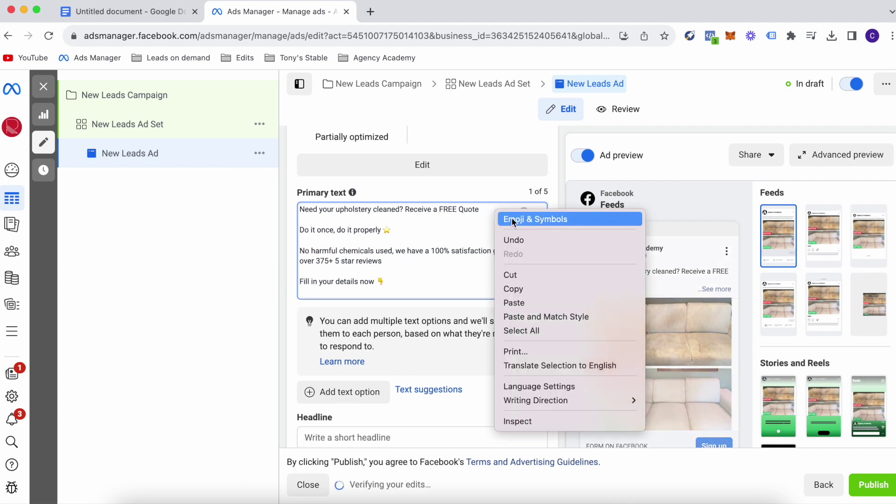
{"action": "left_click", "coordinate": [532, 219]}
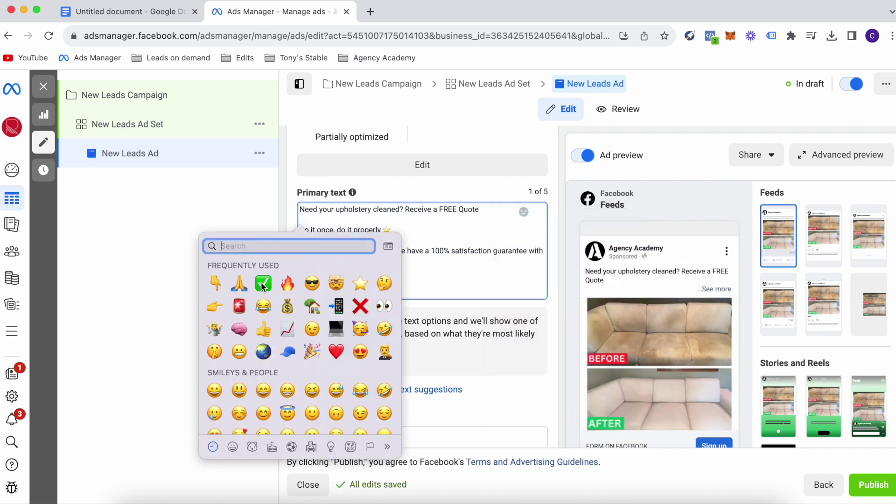
{"action": "left_click", "coordinate": [240, 306]}
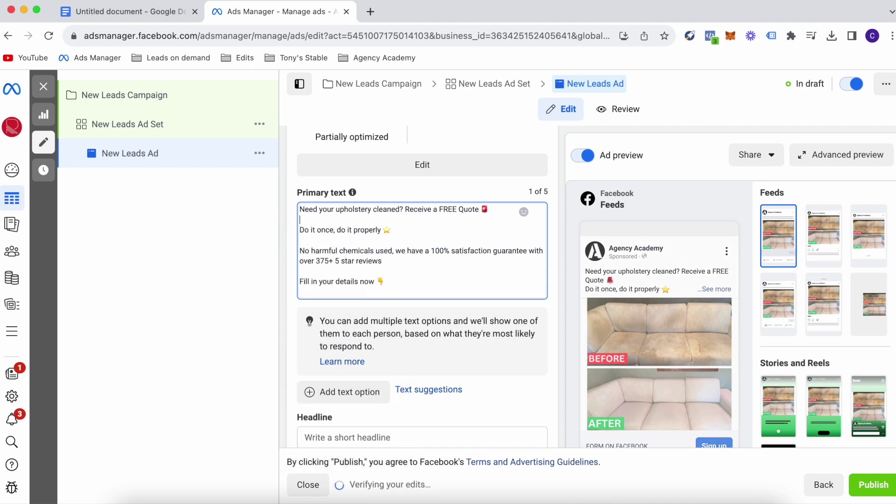
{"action": "scroll", "coordinate": [407, 269], "scroll_direction": "down", "scroll_amount": 3}
{"action": "scroll", "coordinate": [406, 270], "scroll_direction": "down", "scroll_amount": 3}
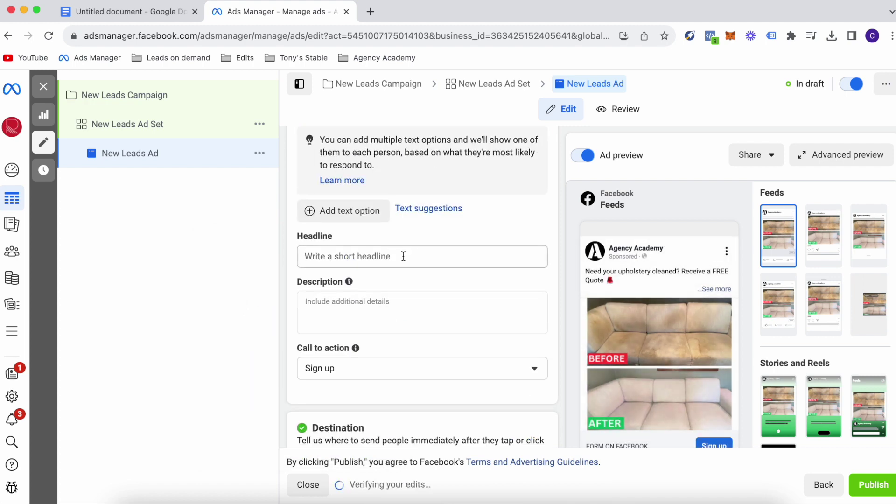
- Copy 'FREE Quote Today' from Google Docs and paste it as the headline
{"action": "left_click", "coordinate": [129, 12]}
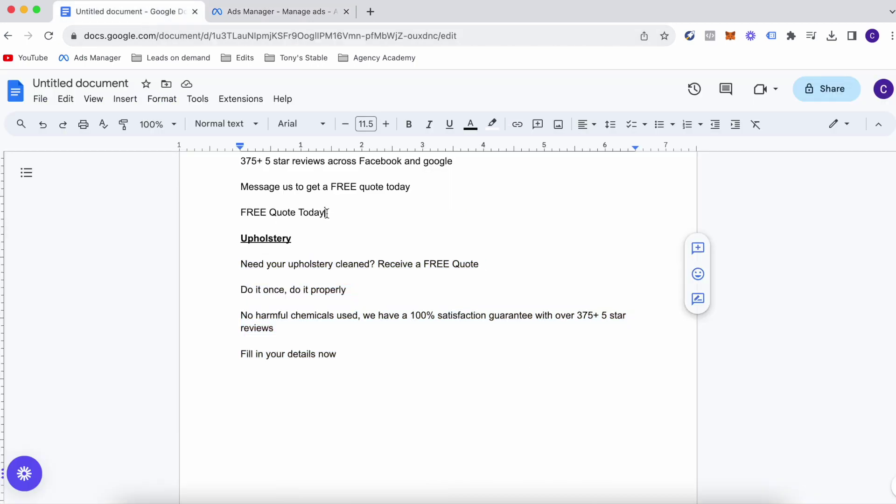
{"action": "left_click_drag", "start_coordinate": [325, 212], "coordinate": [210, 211]}
{"action": "right_click", "coordinate": [278, 213]}
{"action": "left_click", "coordinate": [313, 202]}
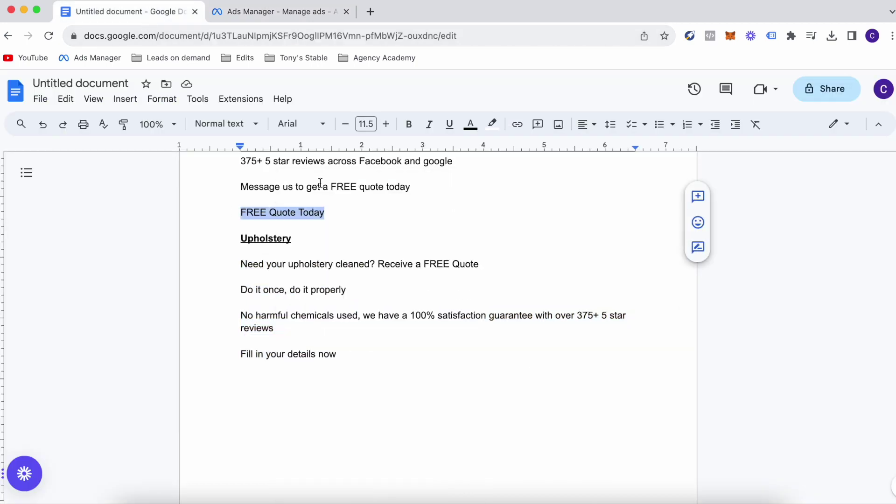
{"action": "left_click", "coordinate": [276, 11]}
{"action": "left_click", "coordinate": [384, 257]}
{"action": "right_click", "coordinate": [383, 257]}
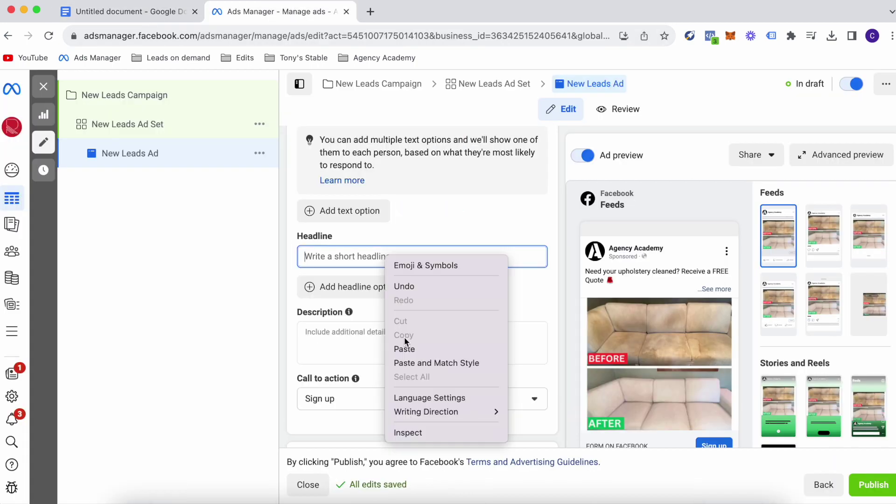
{"action": "left_click", "coordinate": [409, 343]}
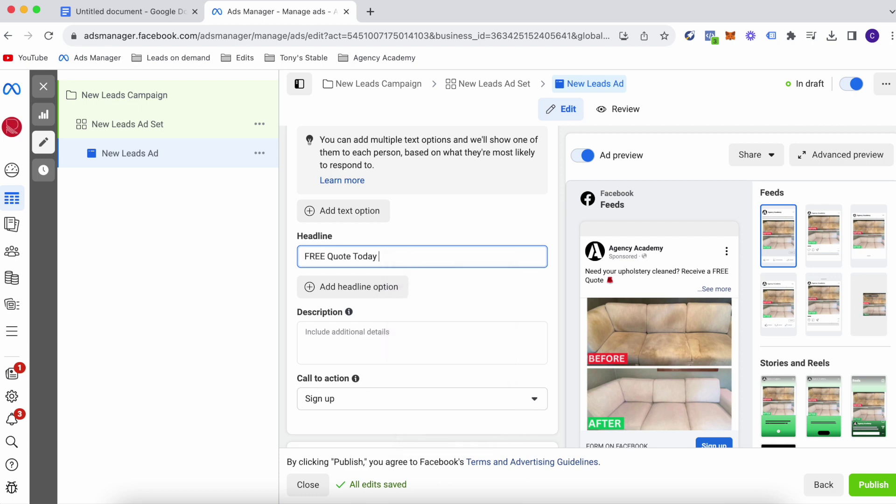
- Append a green check-mark emoji to the headline
{"action": "right_click", "coordinate": [409, 255]}
{"action": "left_click", "coordinate": [434, 264]}
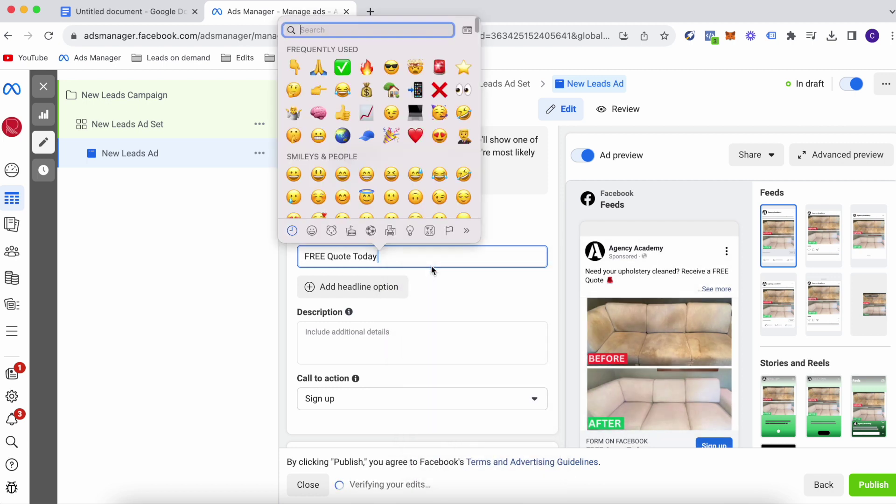
{"action": "left_click", "coordinate": [344, 68]}
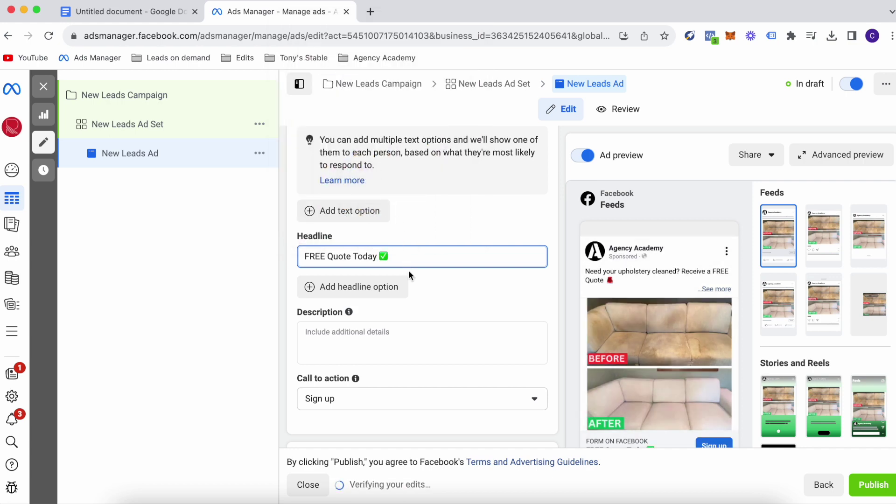
{"action": "scroll", "coordinate": [409, 268], "scroll_direction": "down", "scroll_amount": 1}
{"action": "scroll", "coordinate": [409, 280], "scroll_direction": "down", "scroll_amount": 2}
- Set the call to action to Get quote and expand the preview's full primary text
{"action": "left_click", "coordinate": [411, 299]}
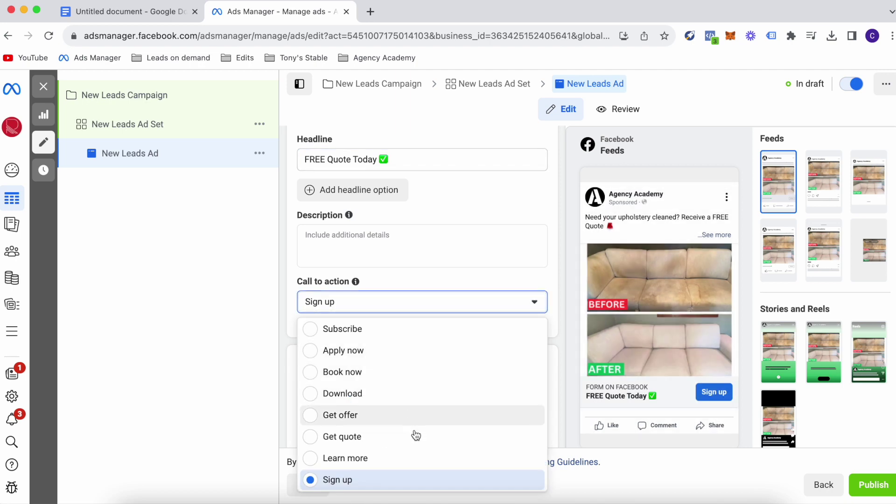
{"action": "left_click", "coordinate": [342, 436]}
{"action": "scroll", "coordinate": [395, 350], "scroll_direction": "down", "scroll_amount": 5}
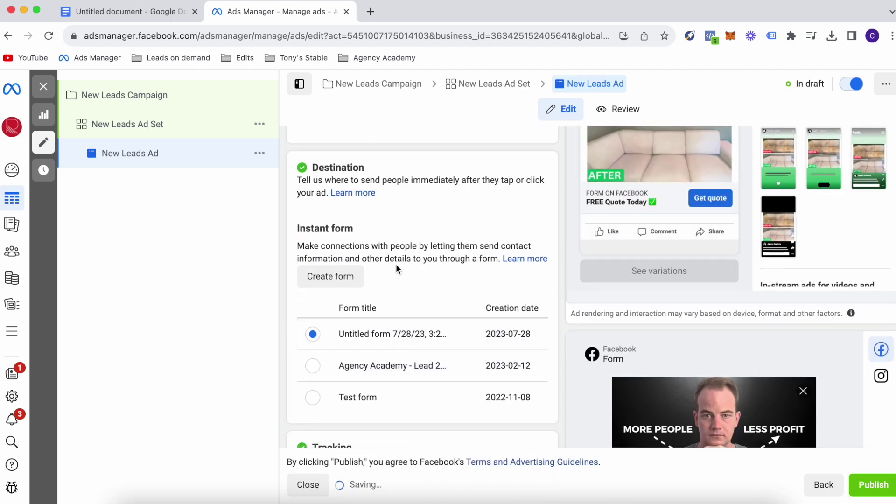
{"action": "scroll", "coordinate": [396, 264], "scroll_direction": "up", "scroll_amount": 4}
{"action": "scroll", "coordinate": [406, 345], "scroll_direction": "down", "scroll_amount": 3}
{"action": "scroll", "coordinate": [417, 351], "scroll_direction": "up", "scroll_amount": 1}
{"action": "scroll", "coordinate": [417, 352], "scroll_direction": "up", "scroll_amount": 3}
{"action": "left_click", "coordinate": [715, 240]}
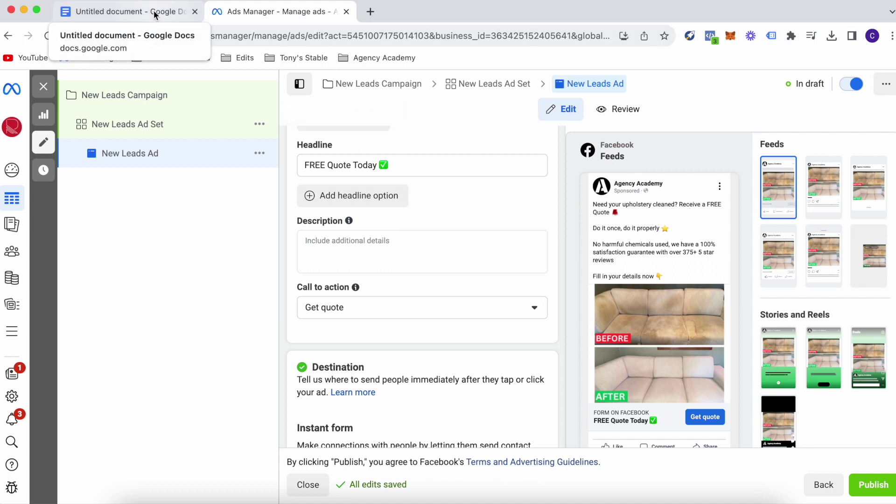
{"action": "scroll", "coordinate": [427, 231], "scroll_direction": "up", "scroll_amount": 5}
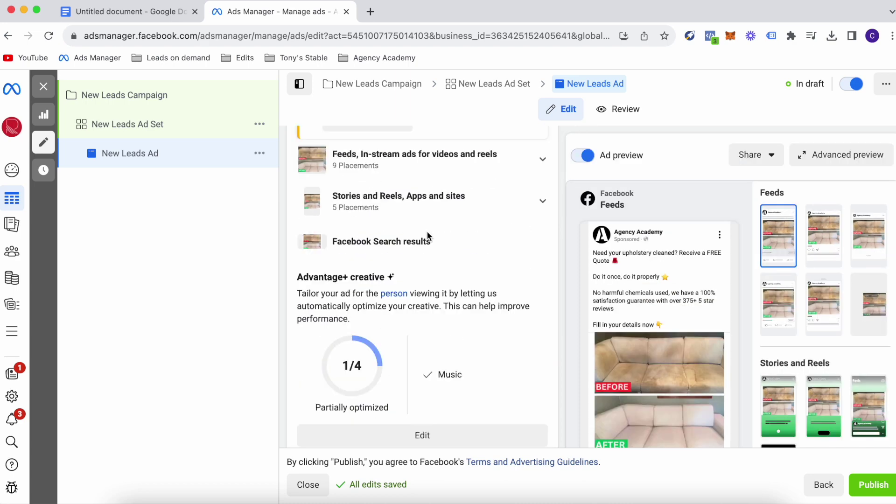
{"action": "scroll", "coordinate": [427, 231], "scroll_direction": "up", "scroll_amount": 5}
{"action": "scroll", "coordinate": [427, 230], "scroll_direction": "up", "scroll_amount": 5}
{"action": "scroll", "coordinate": [427, 231], "scroll_direction": "up", "scroll_amount": 2}
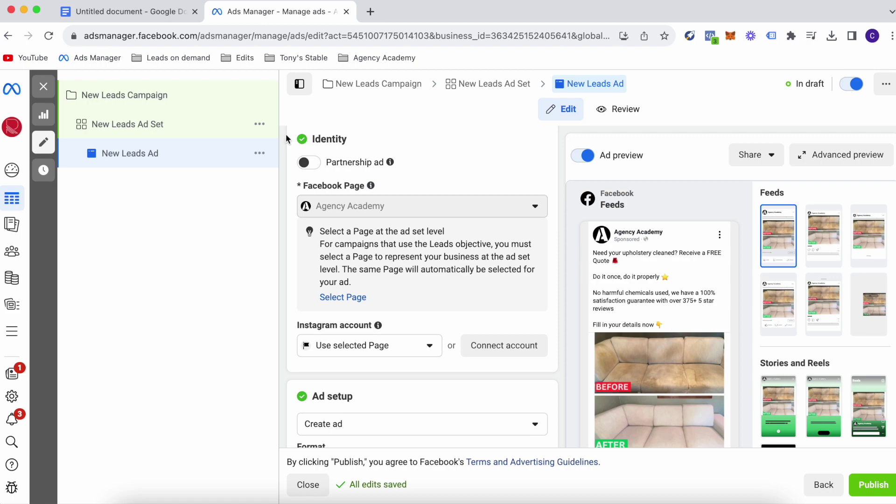
- Return to the Google Docs tab holding the ad copy
{"action": "left_click", "coordinate": [130, 12]}
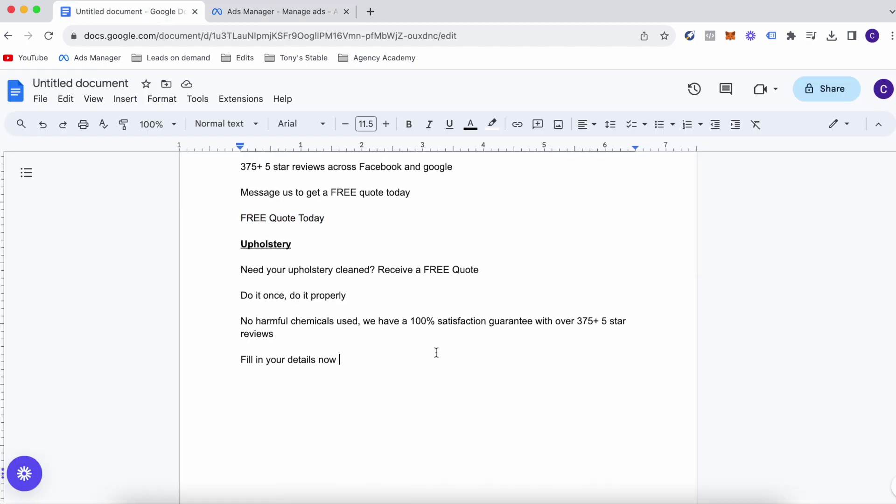